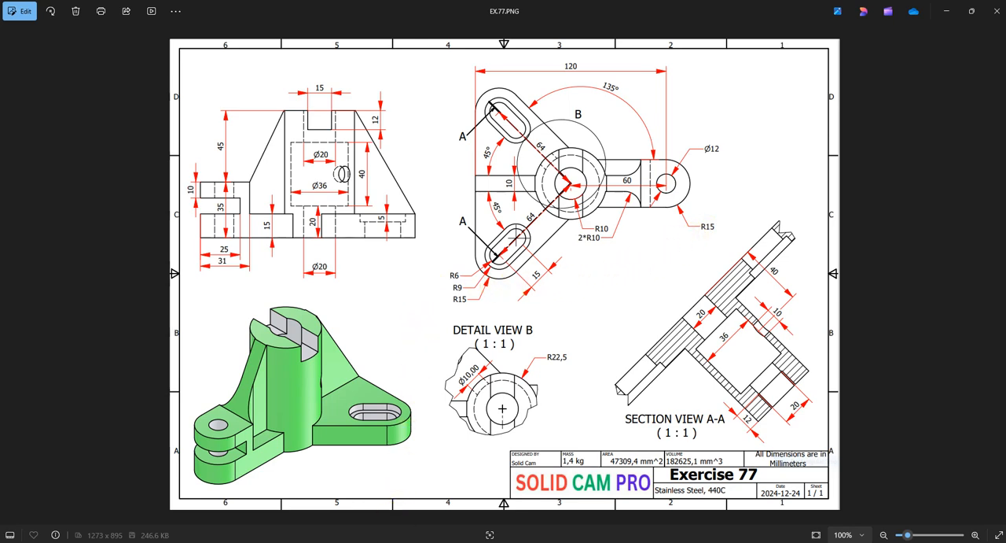
Switch to Inventor and create a new metric drawing from the SOLID CAM PRO TEMPLET 2.dwg template
{"action": "left_click", "coordinate": [386, 539]}
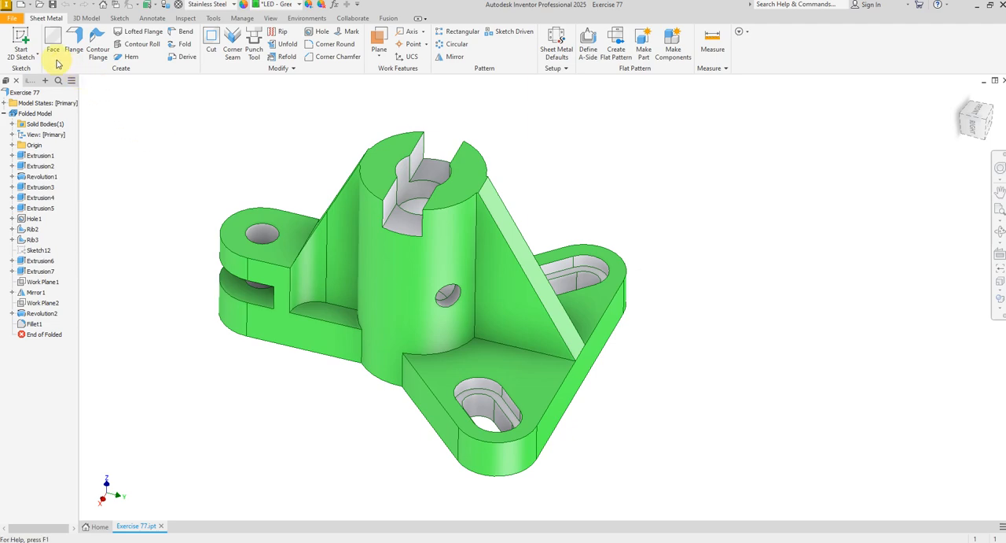
{"action": "left_click", "coordinate": [11, 19]}
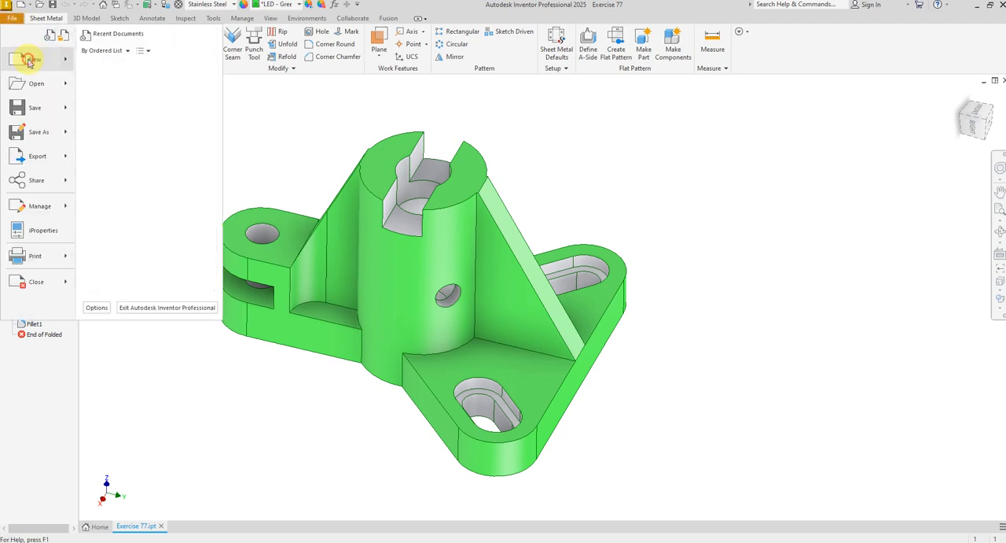
{"action": "left_click", "coordinate": [25, 62]}
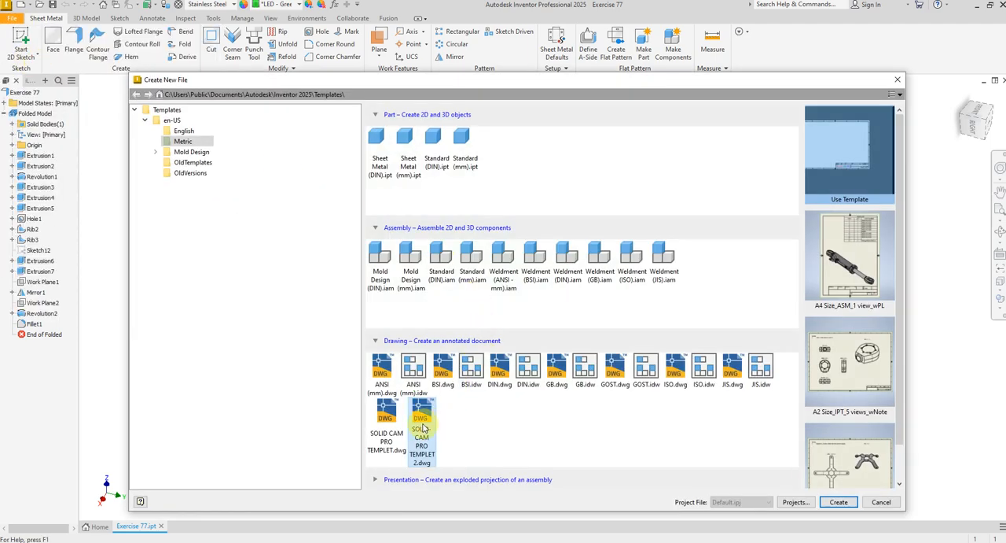
{"action": "left_click", "coordinate": [840, 503]}
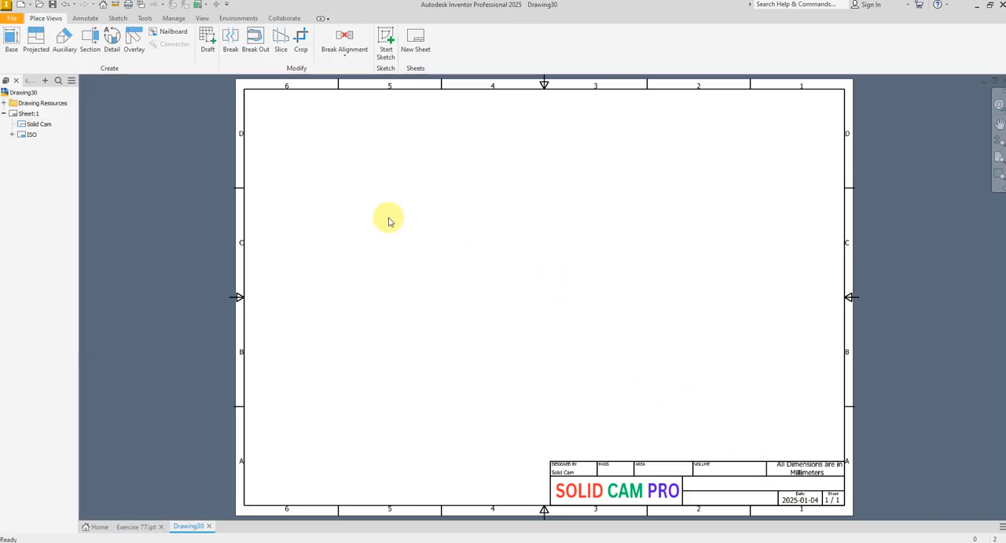
Start a 1:1 base view of Exercise 77 and rotate its front orientation so the single-hole arm points right
{"action": "left_click", "coordinate": [10, 46]}
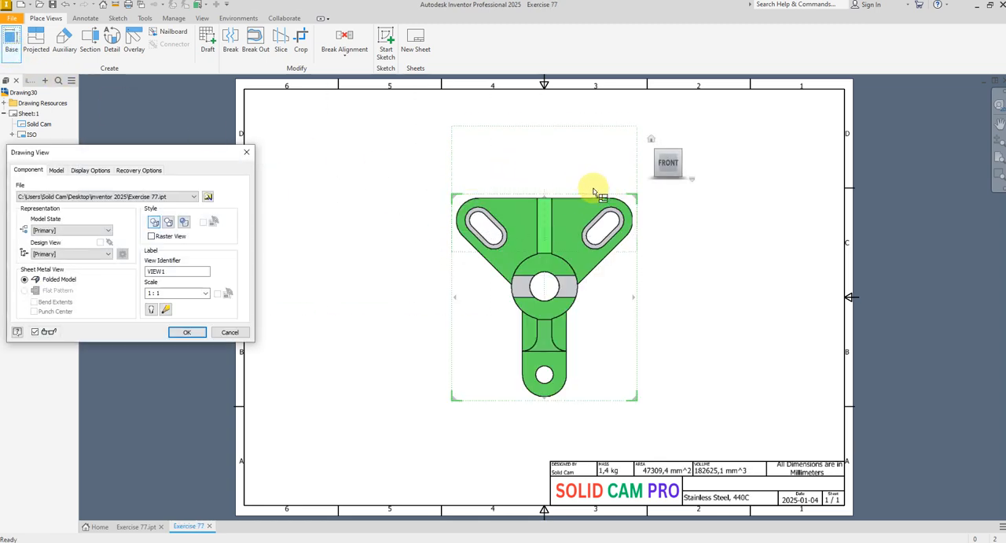
{"action": "mouse_move", "coordinate": [681, 157]}
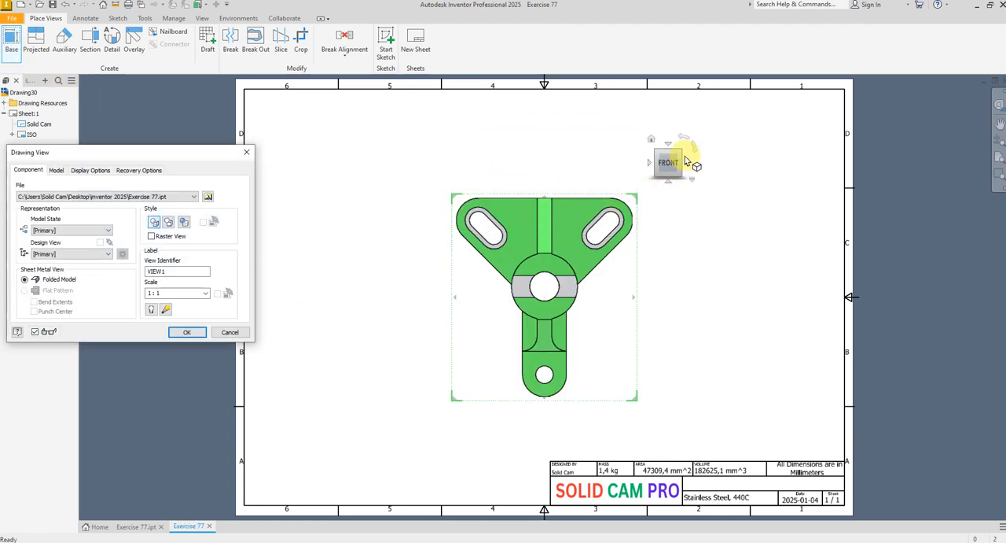
{"action": "left_click", "coordinate": [669, 180]}
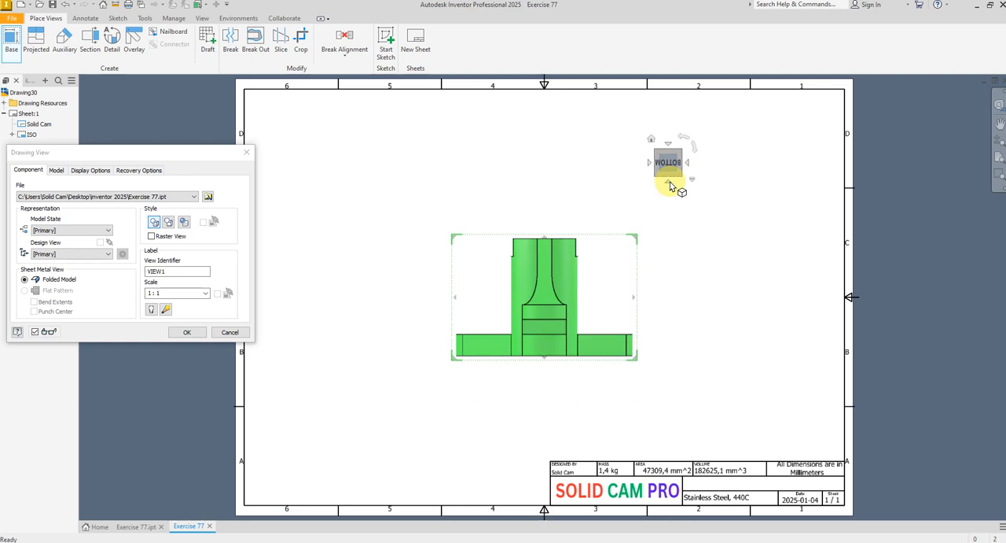
{"action": "left_click", "coordinate": [669, 147]}
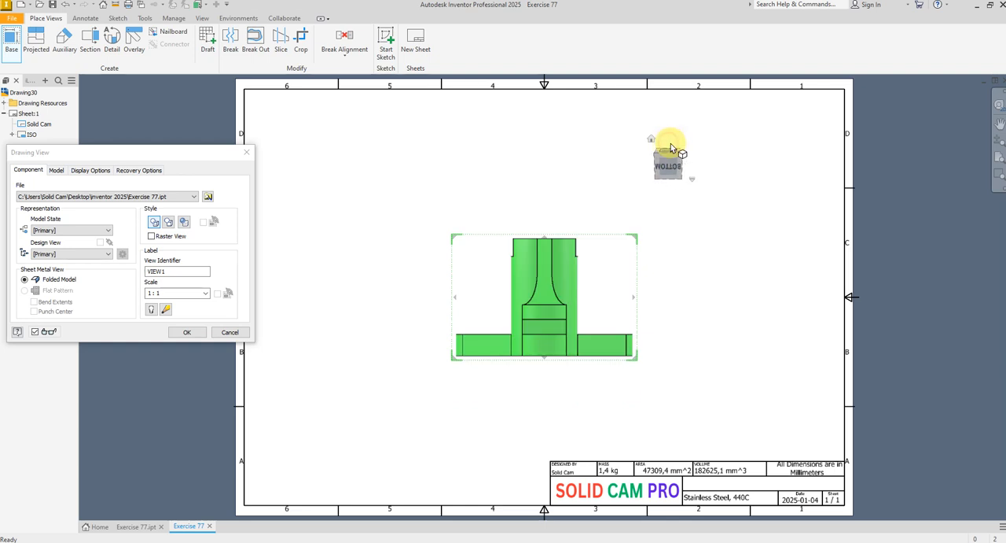
{"action": "left_click", "coordinate": [694, 151]}
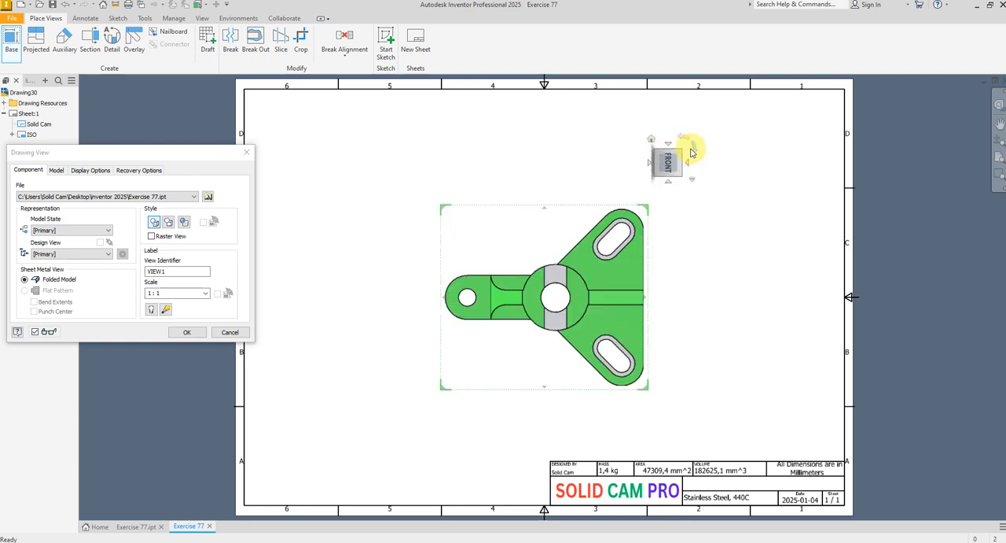
{"action": "left_click", "coordinate": [683, 140]}
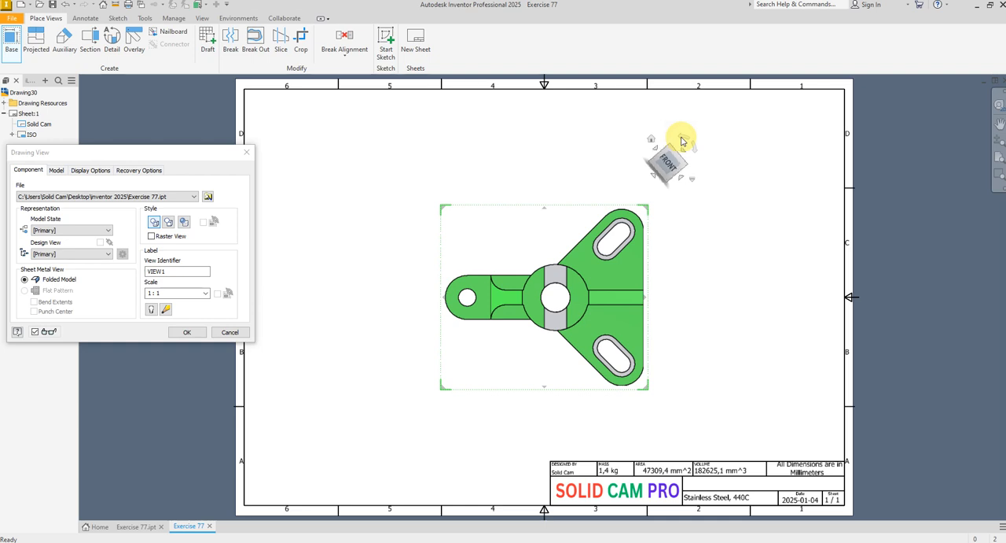
{"action": "left_click", "coordinate": [650, 163]}
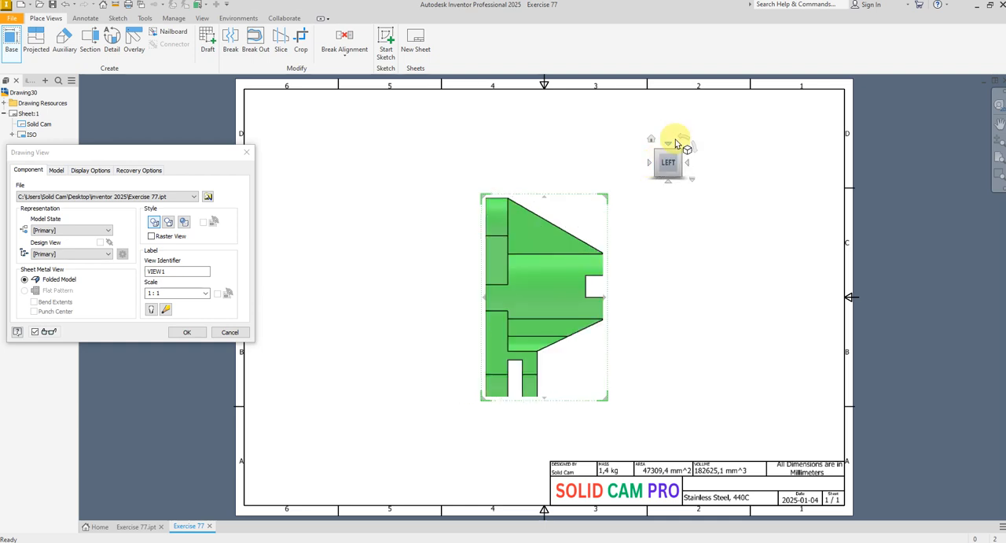
{"action": "left_click", "coordinate": [687, 164]}
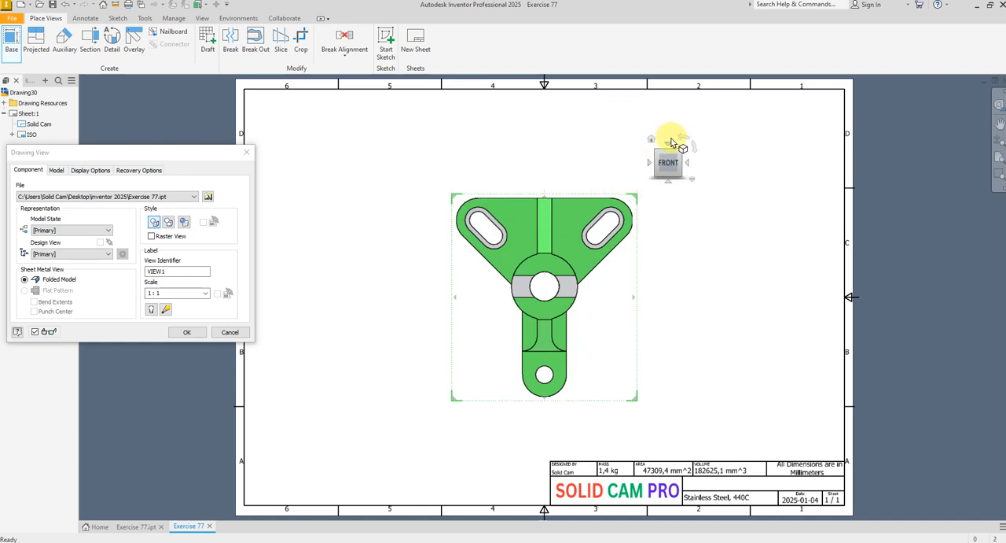
{"action": "left_click", "coordinate": [681, 139]}
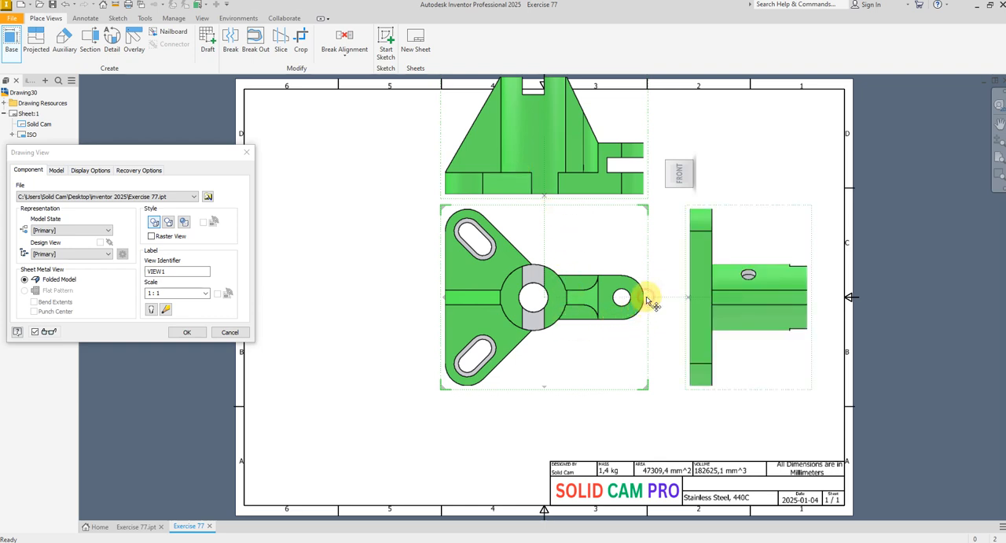
Add projected views below and to the left of the base view, plus an isometric view off its lower-left corner
{"action": "left_click", "coordinate": [544, 390]}
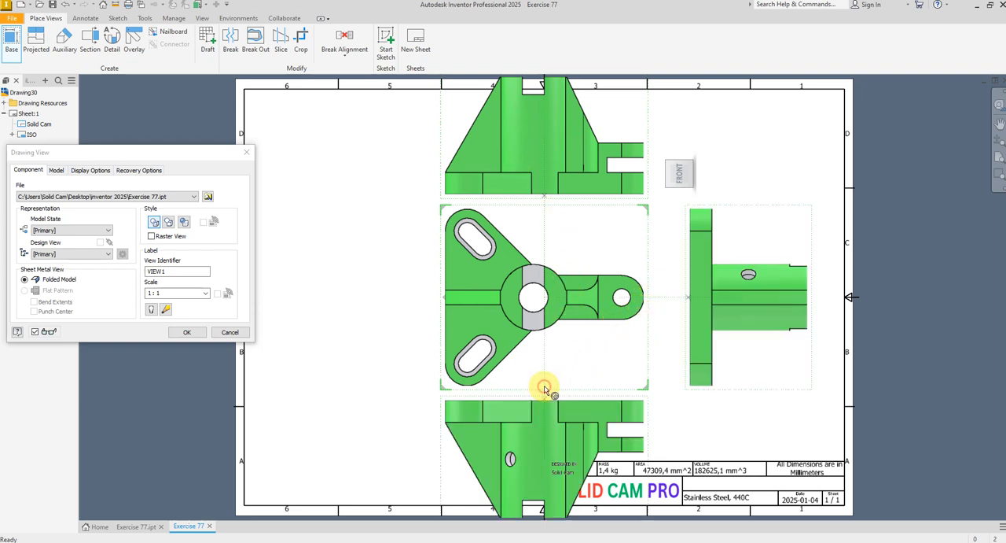
{"action": "left_click", "coordinate": [443, 300]}
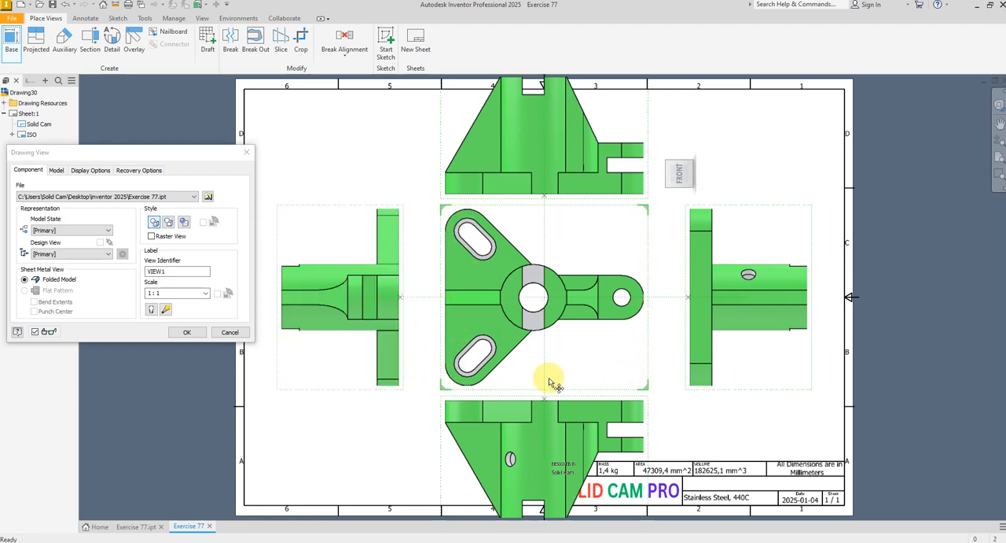
{"action": "left_click", "coordinate": [444, 387]}
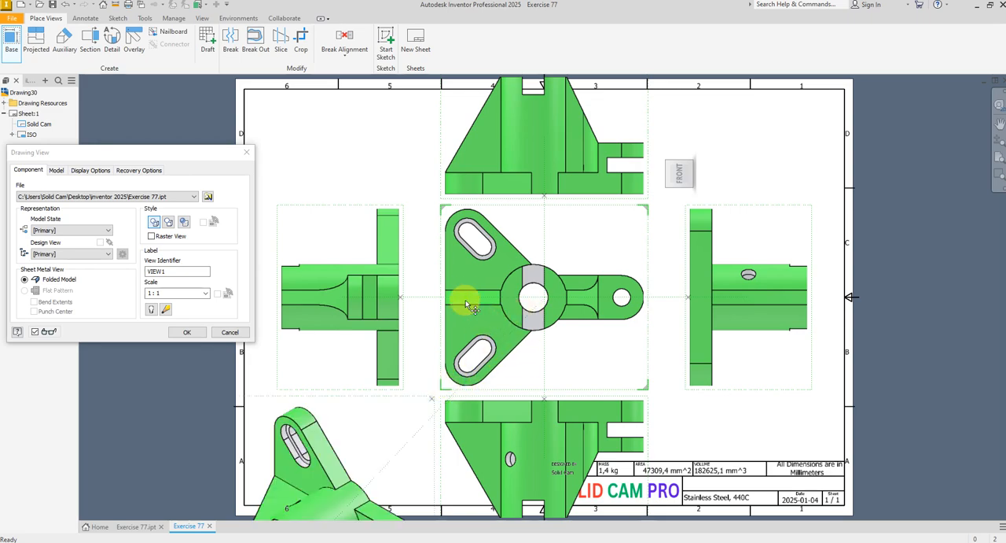
Remove the projected views to the left, to the right and below the base view, keeping the upper and isometric ones
{"action": "scroll", "coordinate": [466, 303], "scroll_direction": "down", "scroll_amount": 2}
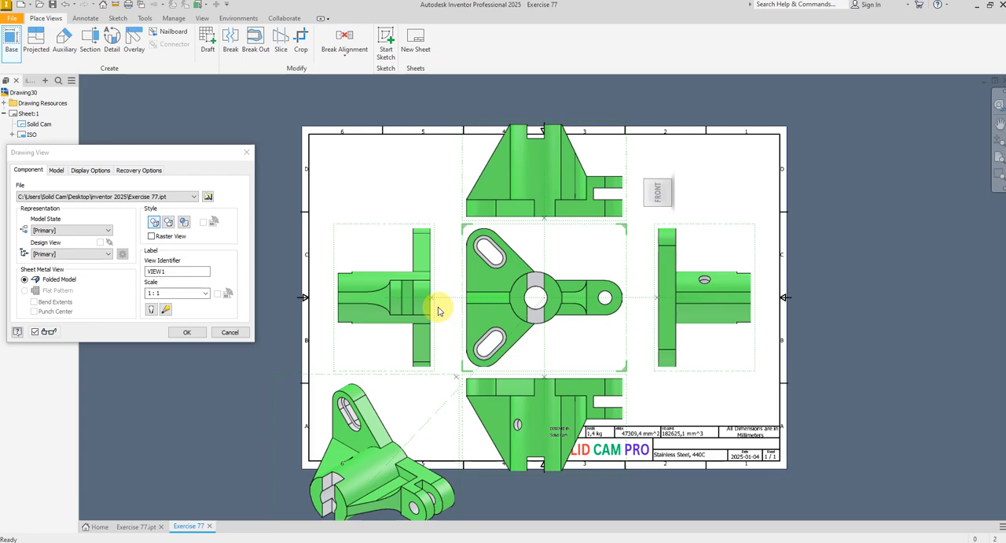
{"action": "scroll", "coordinate": [439, 309], "scroll_direction": "up", "scroll_amount": 5}
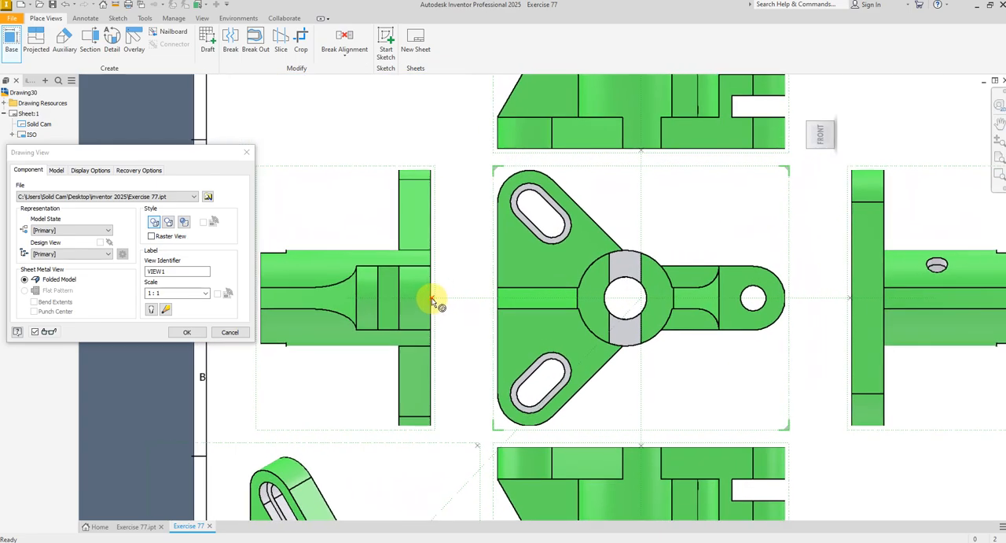
{"action": "scroll", "coordinate": [648, 303], "scroll_direction": "down", "scroll_amount": 4}
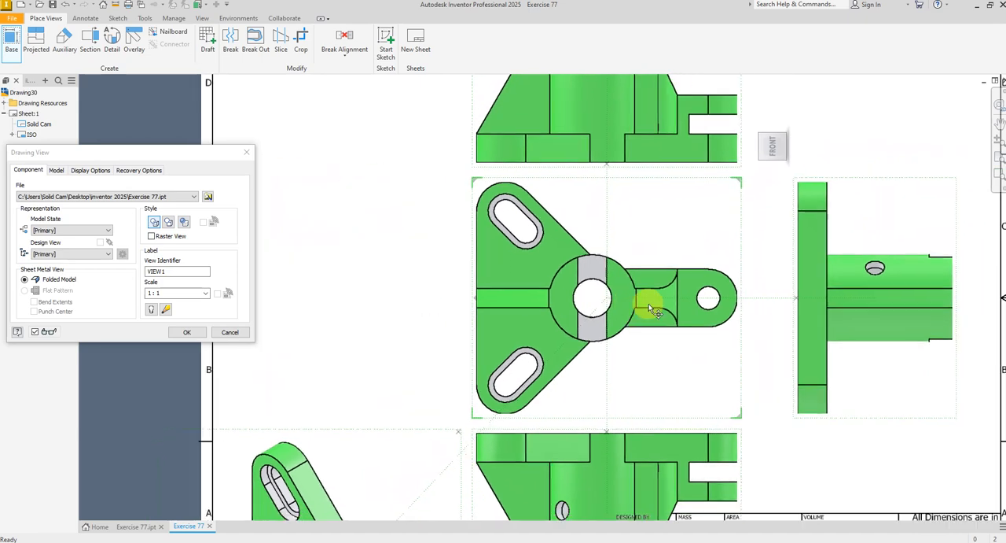
{"action": "left_click", "coordinate": [684, 299]}
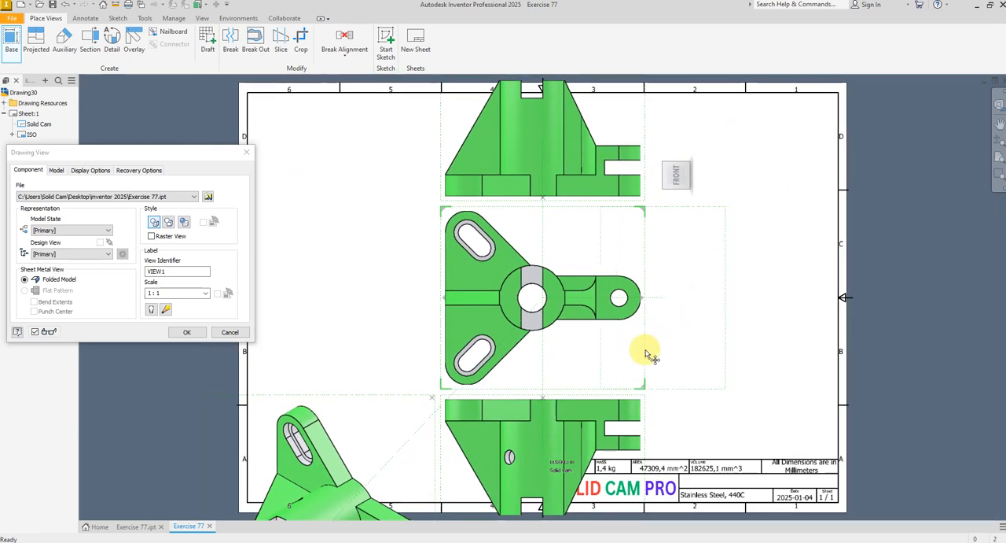
{"action": "left_click", "coordinate": [544, 401]}
{"action": "scroll", "coordinate": [522, 337], "scroll_direction": "down", "scroll_amount": 3}
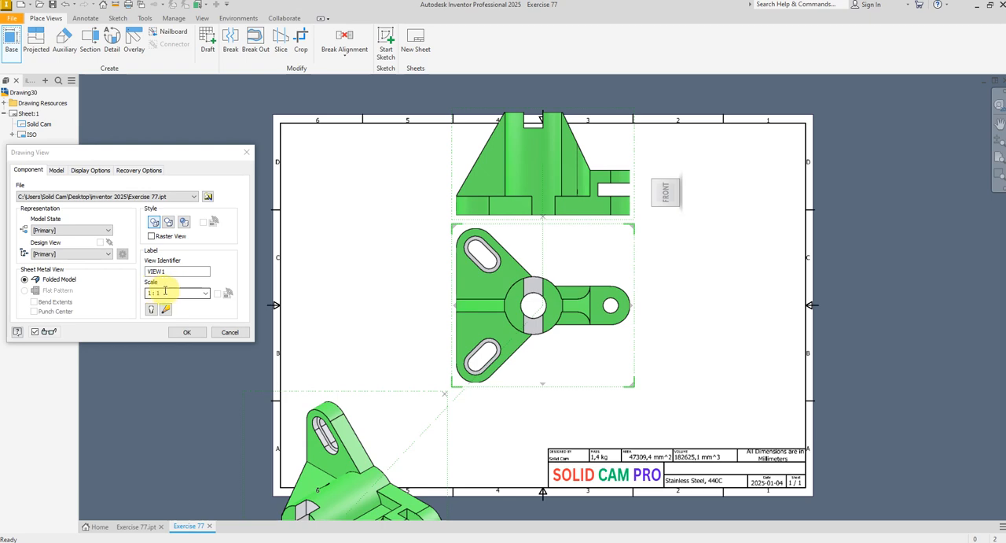
Create the previewed drawing views at 1:1 and move the isometric view to the right side of the sheet, above the title block
{"action": "left_click", "coordinate": [189, 333]}
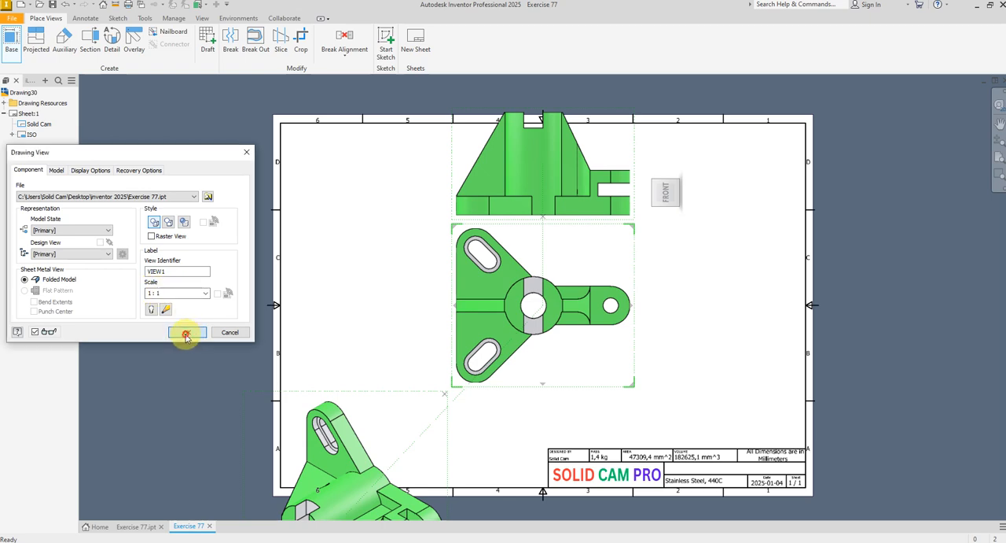
{"action": "left_click", "coordinate": [363, 393]}
{"action": "left_click_drag", "start_coordinate": [363, 393], "coordinate": [718, 261]}
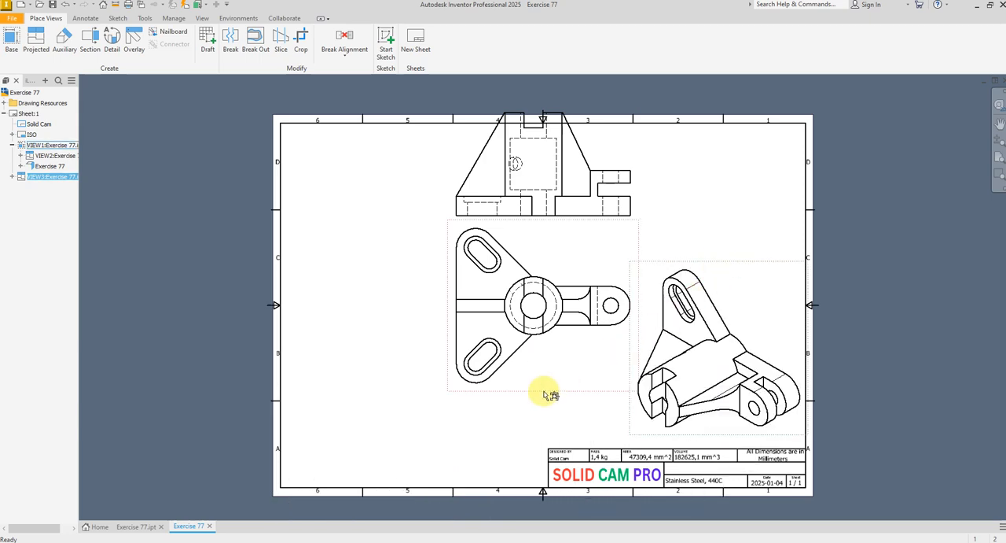
Arrange the plan view at the sheet's lower left and its projected elevation directly above it
{"action": "left_click_drag", "start_coordinate": [549, 391], "coordinate": [404, 471]}
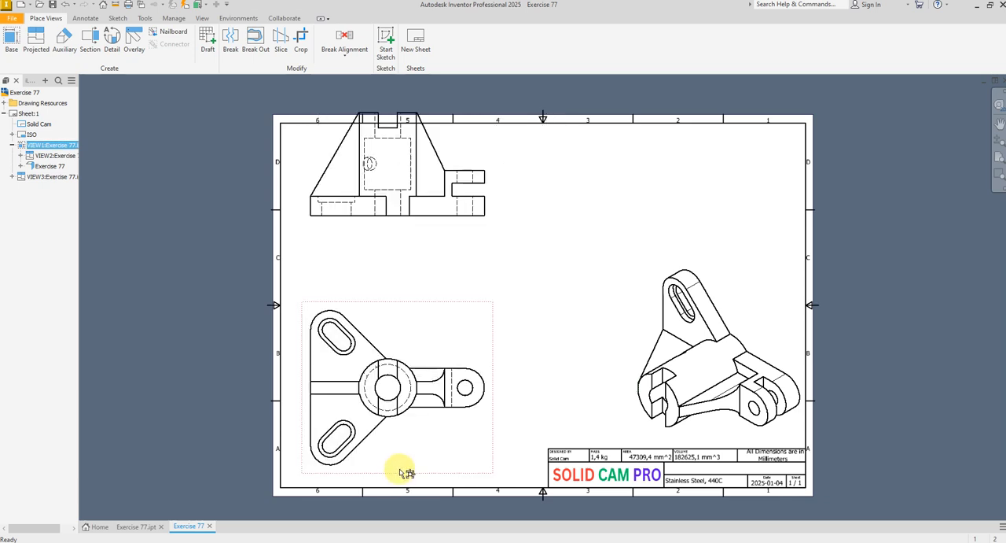
{"action": "left_click_drag", "start_coordinate": [420, 221], "coordinate": [401, 268]}
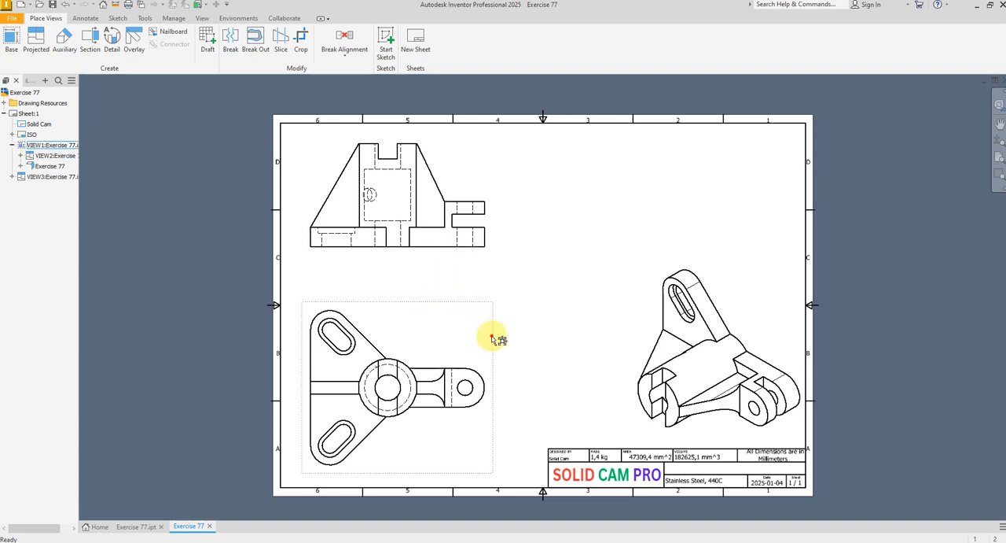
{"action": "left_click_drag", "start_coordinate": [492, 339], "coordinate": [554, 339]}
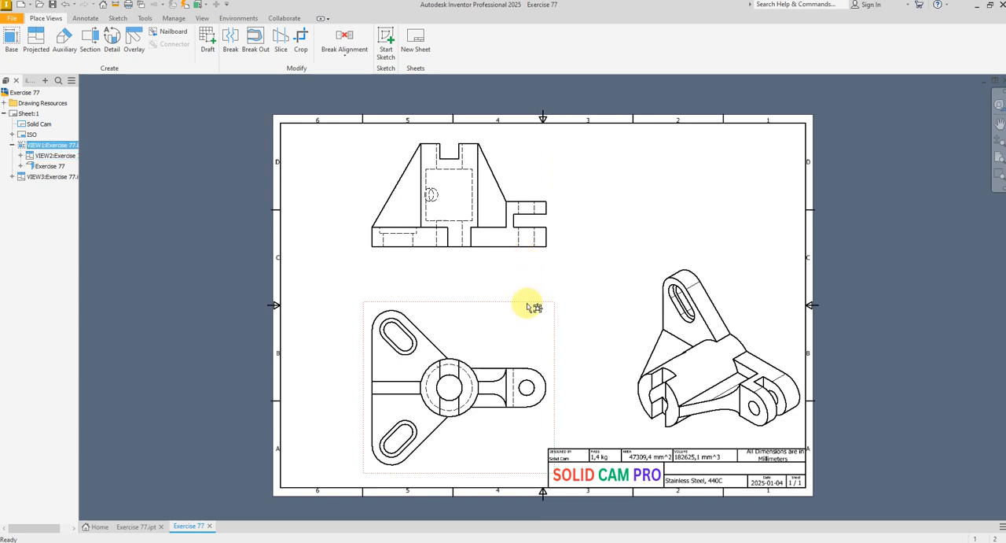
{"action": "left_click_drag", "start_coordinate": [556, 323], "coordinate": [489, 314]}
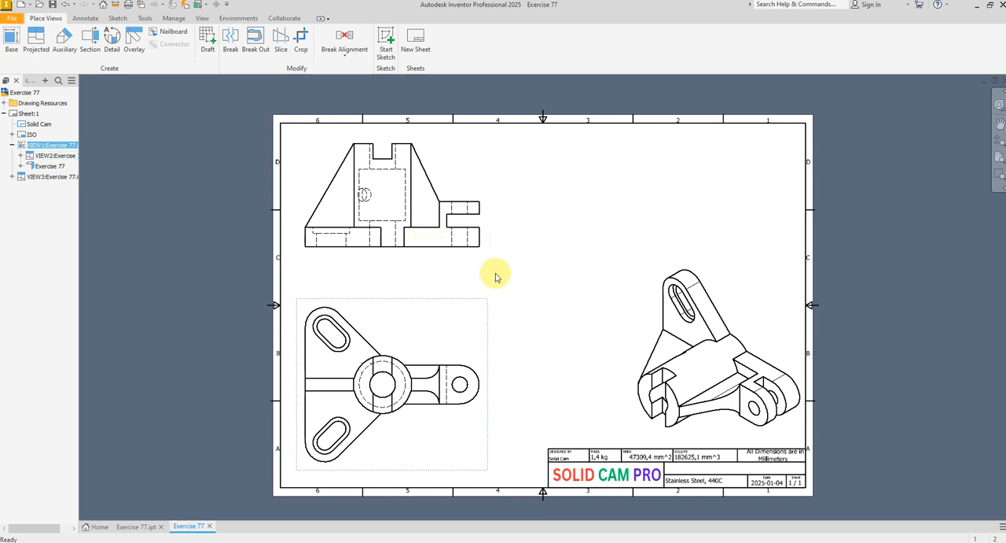
{"action": "left_click_drag", "start_coordinate": [417, 258], "coordinate": [420, 279]}
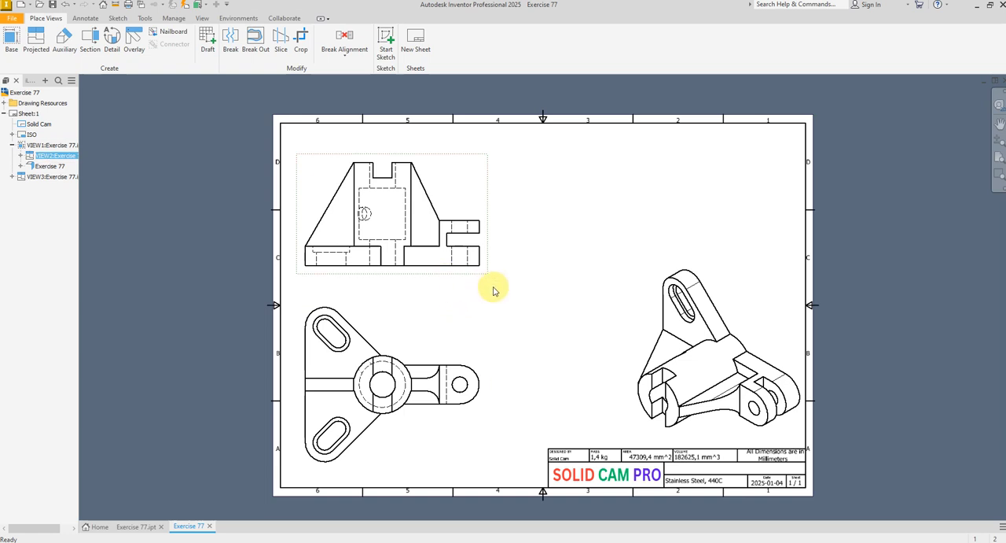
Delete the projected elevation view above the plan view
{"action": "right_click", "coordinate": [451, 277]}
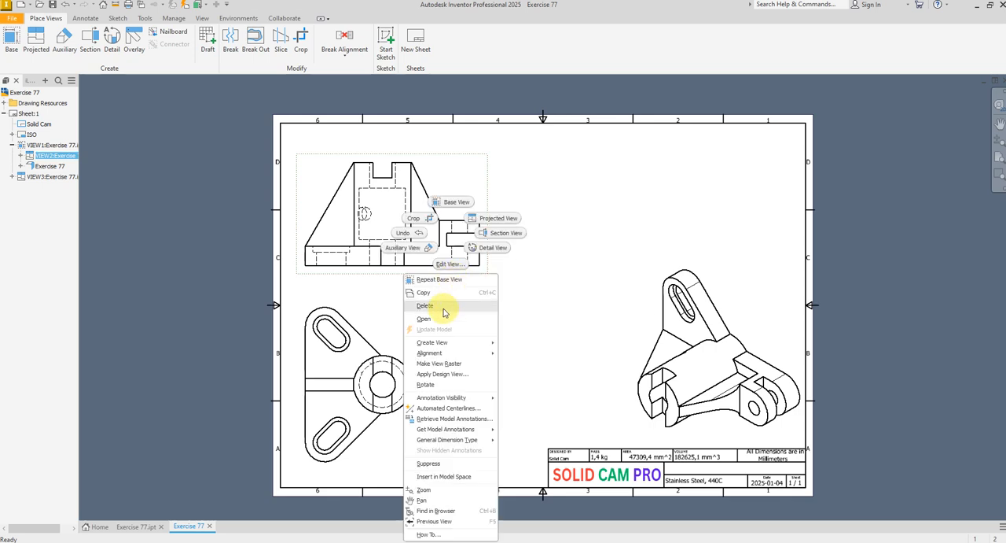
{"action": "left_click", "coordinate": [433, 307]}
{"action": "left_click", "coordinate": [489, 298]}
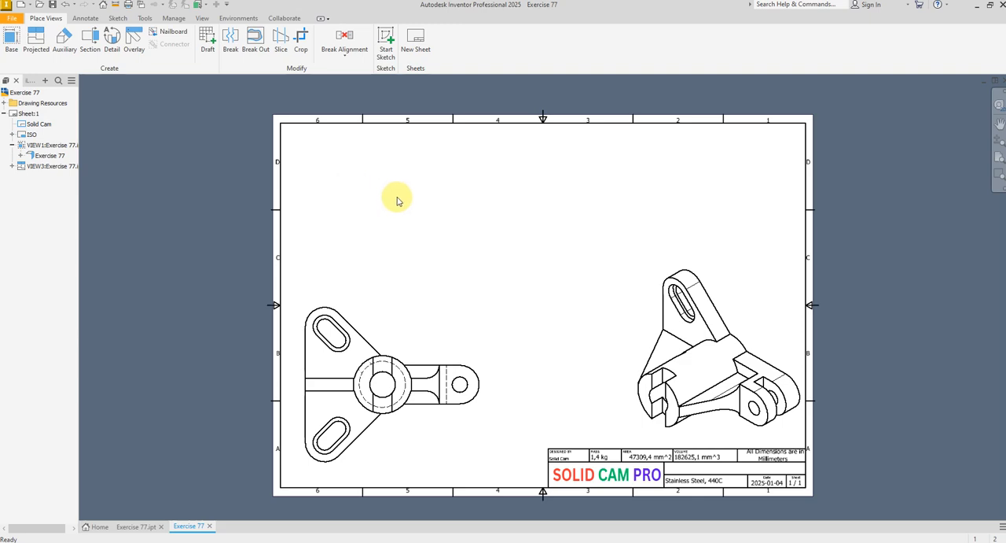
Create another 1:1 base view of Exercise 77 showing the right-side elevation upright with the slotted clevis at its left
{"action": "left_click", "coordinate": [10, 38]}
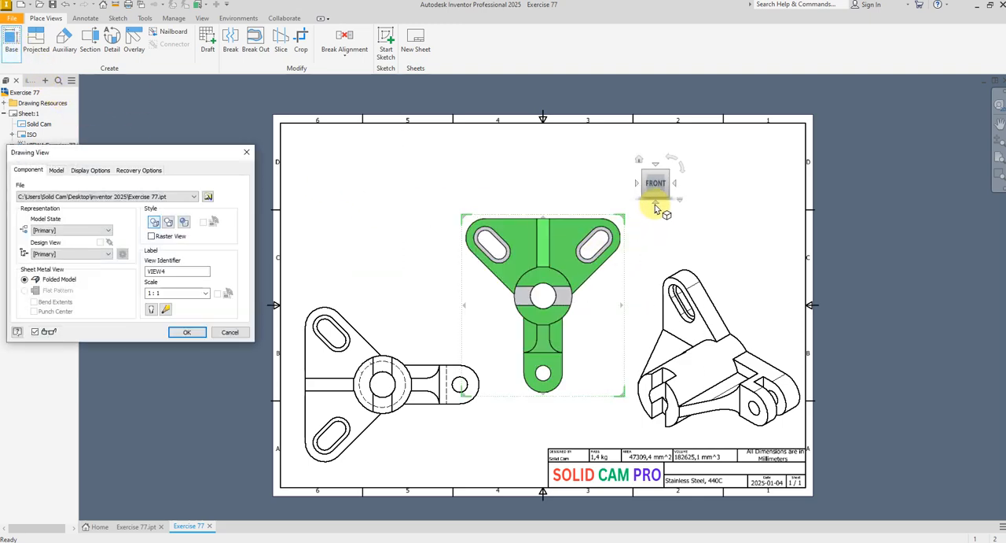
{"action": "left_click", "coordinate": [658, 204]}
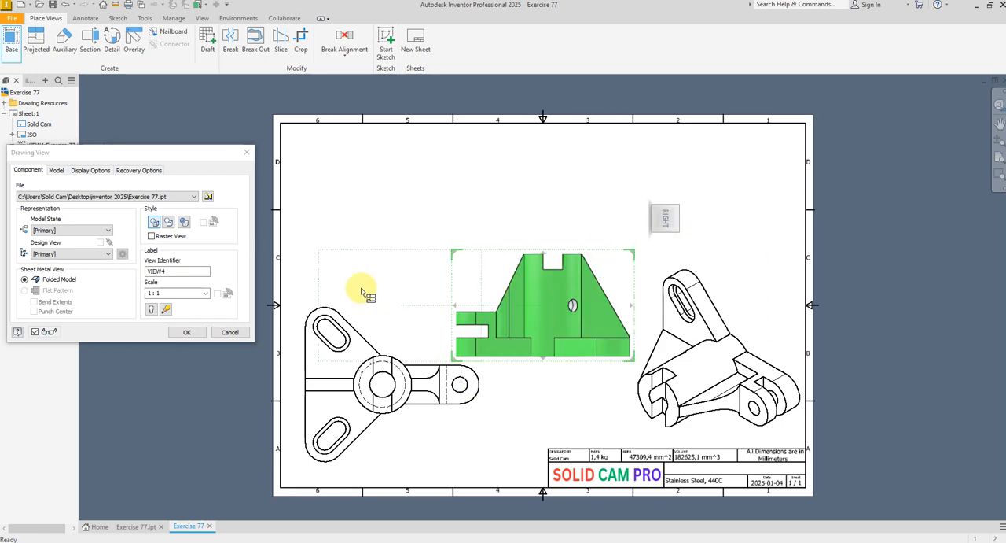
{"action": "left_click", "coordinate": [196, 331]}
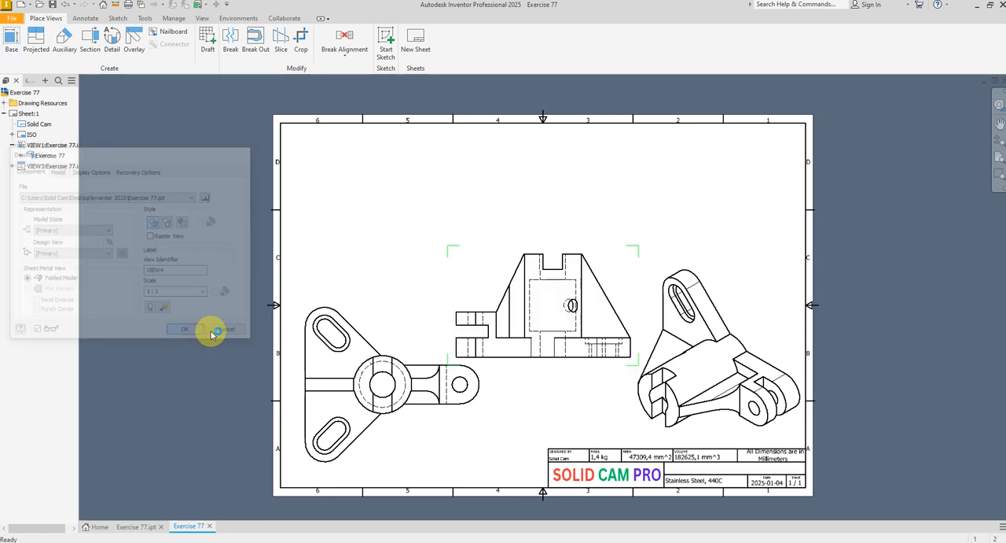
Move the new elevation to the sheet's upper left and the plan view to its right in the upper half
{"action": "left_click_drag", "start_coordinate": [546, 372], "coordinate": [380, 258]}
{"action": "left_click_drag", "start_coordinate": [486, 347], "coordinate": [677, 181]}
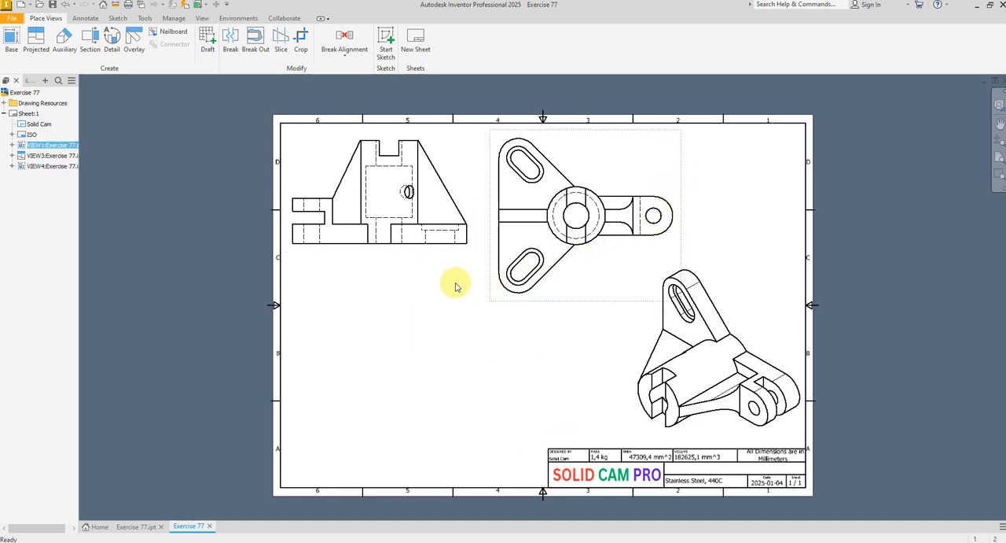
{"action": "left_click_drag", "start_coordinate": [442, 261], "coordinate": [437, 277]}
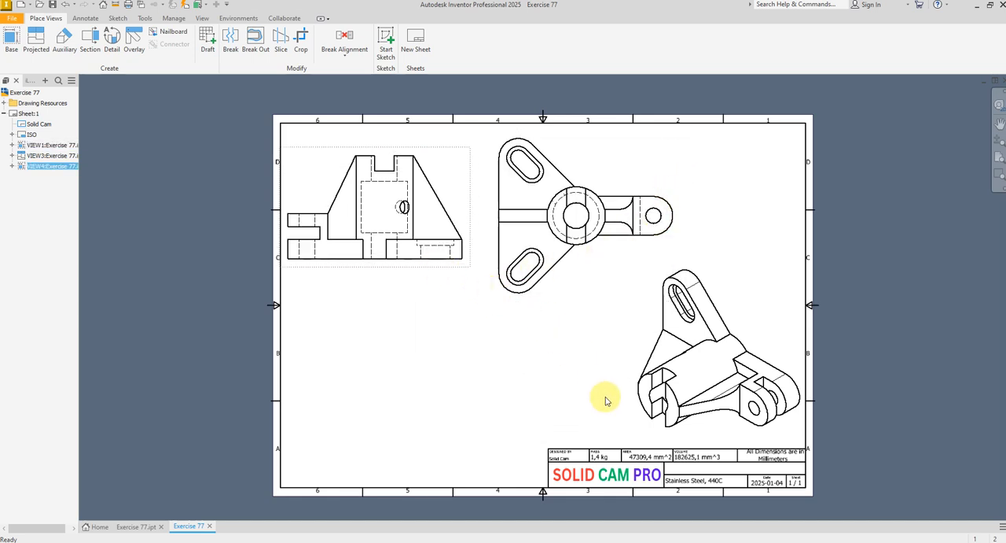
Move the isometric view to the sheet's lower left and set its style to shaded
{"action": "left_click_drag", "start_coordinate": [629, 403], "coordinate": [306, 450]}
{"action": "left_click", "coordinate": [532, 405]}
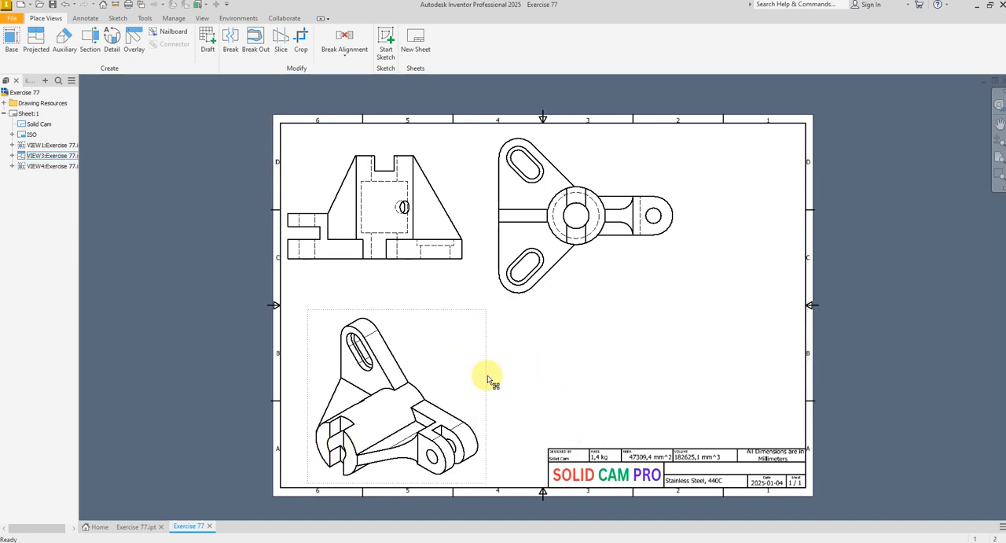
{"action": "double_click", "coordinate": [486, 381]}
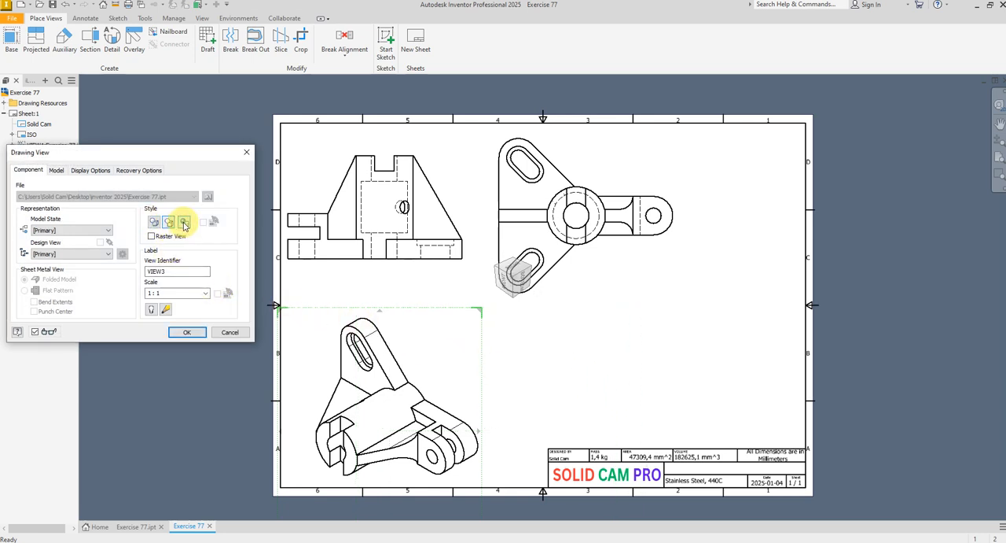
{"action": "left_click", "coordinate": [187, 332]}
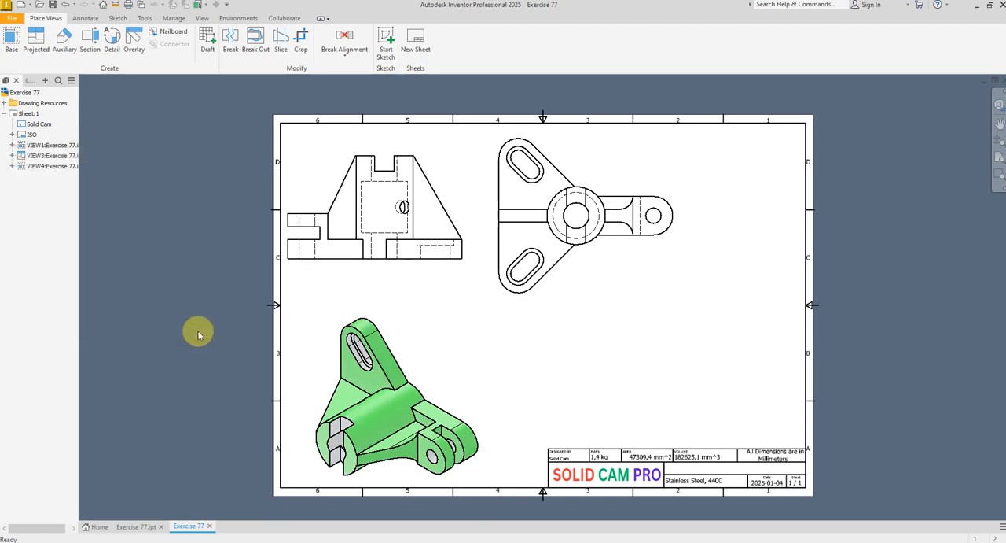
Reorient the shaded isometric view with the slotted cylinder upright and the clevis at its right, and fit it into the sheet's lower-left corner
{"action": "double_click", "coordinate": [486, 402]}
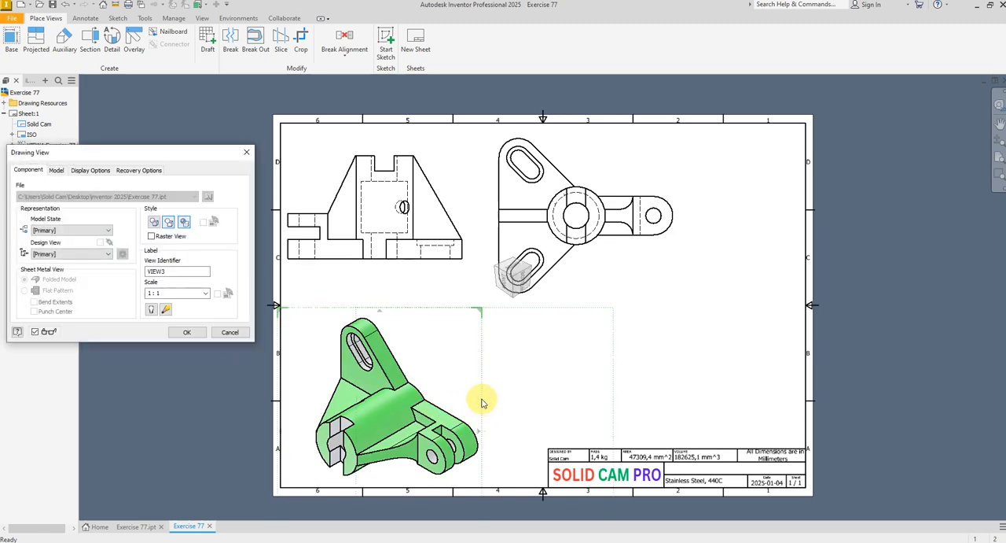
{"action": "left_click", "coordinate": [504, 292]}
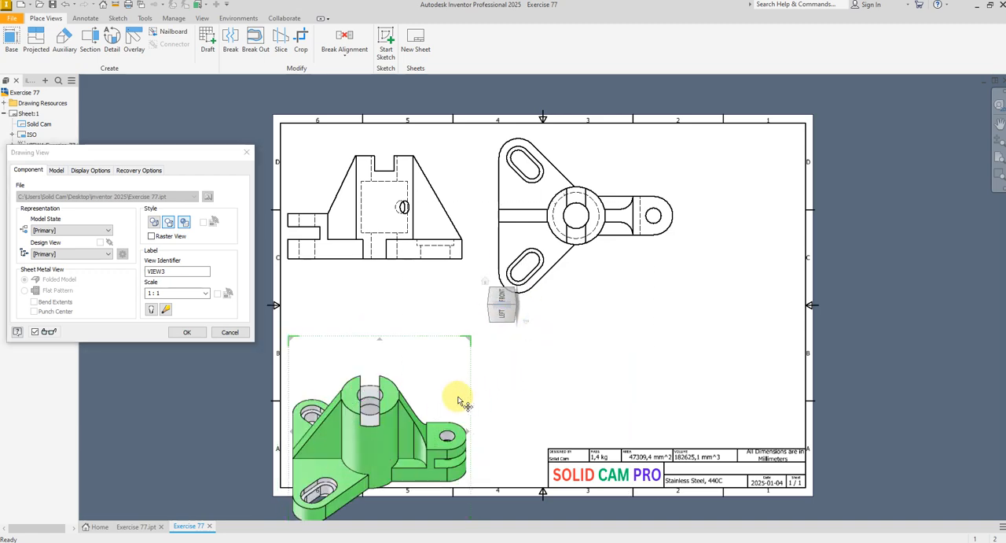
{"action": "left_click", "coordinate": [187, 332]}
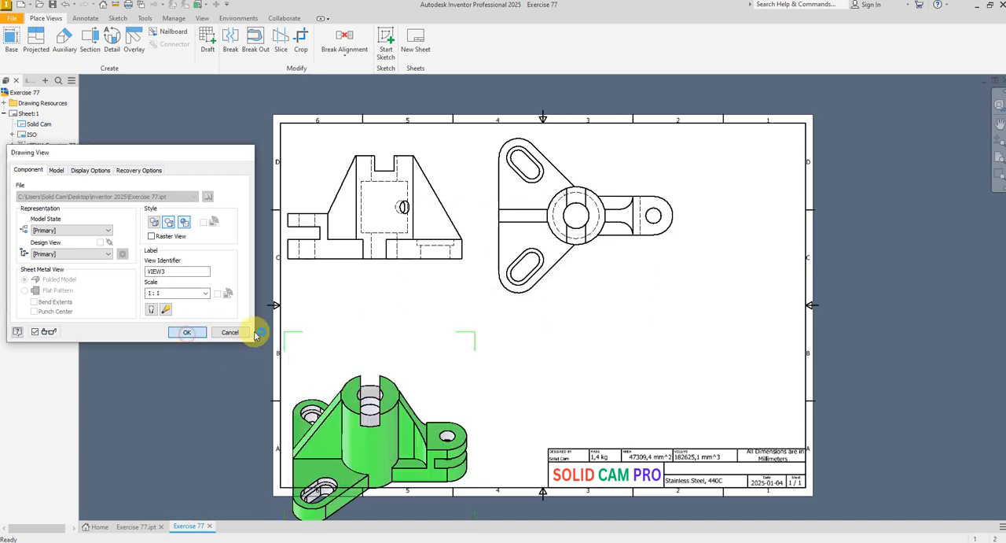
{"action": "left_click_drag", "start_coordinate": [479, 371], "coordinate": [482, 332]}
{"action": "left_click", "coordinate": [500, 355]}
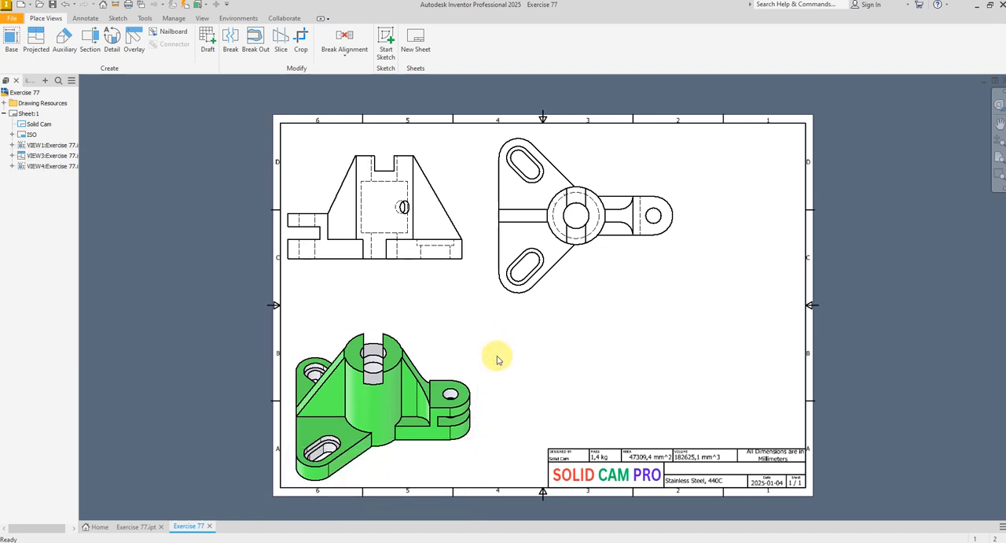
{"action": "left_click_drag", "start_coordinate": [478, 367], "coordinate": [472, 373]}
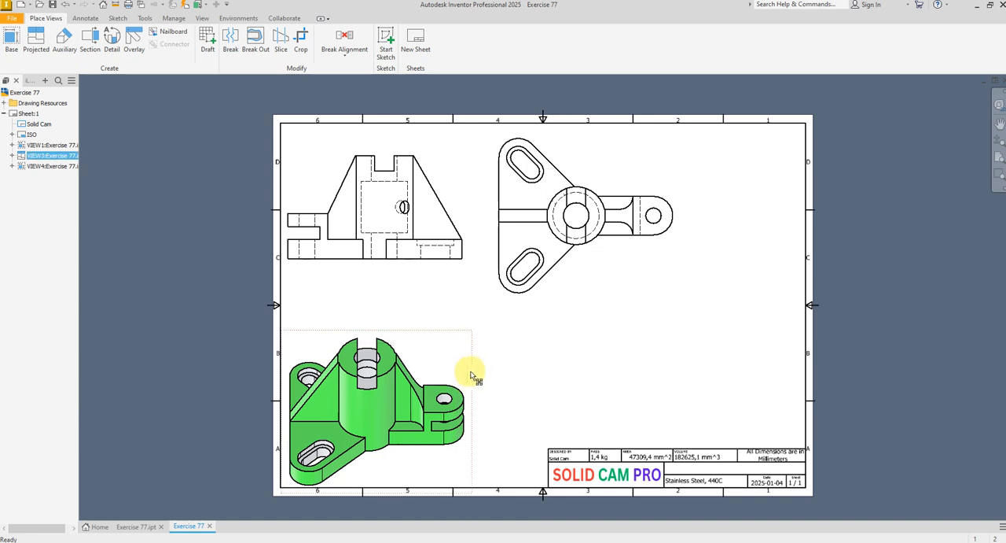
{"action": "left_click", "coordinate": [497, 370]}
Move the plan view down and right to mid-height on the sheet, and raise the elevation closer to the upper border
{"action": "left_click_drag", "start_coordinate": [598, 305], "coordinate": [612, 371]}
{"action": "left_click", "coordinate": [735, 334]}
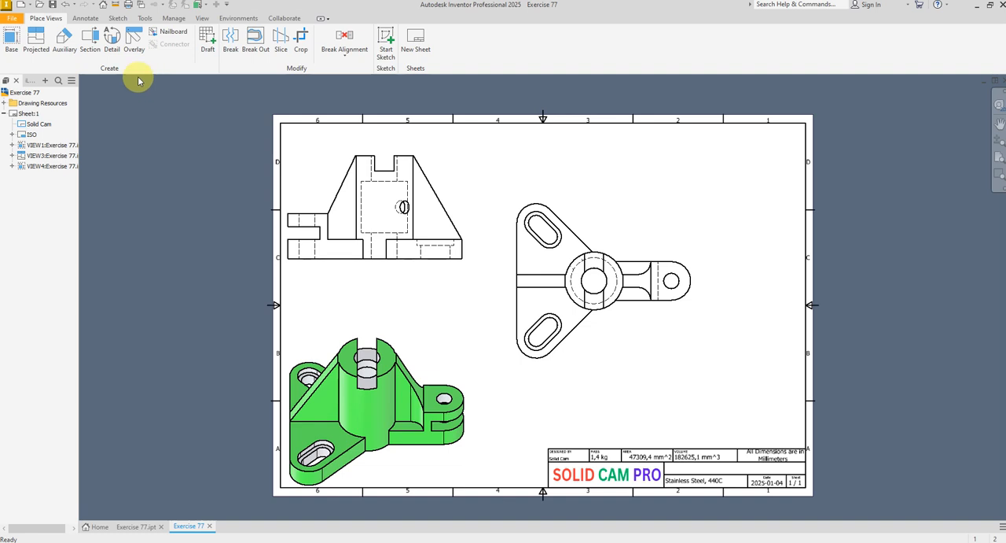
{"action": "left_click", "coordinate": [98, 49]}
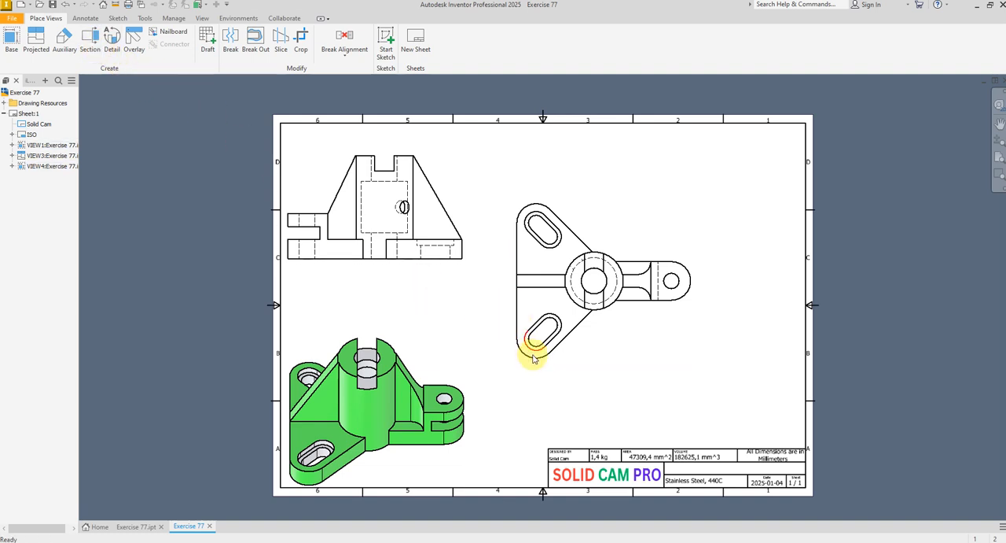
{"action": "left_click_drag", "start_coordinate": [537, 370], "coordinate": [568, 366]}
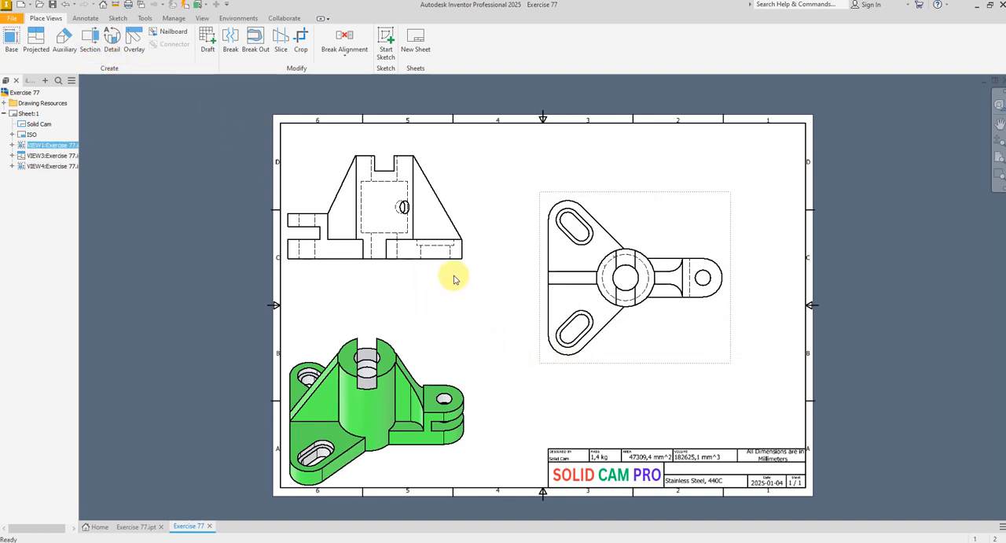
{"action": "mouse_move", "coordinate": [450, 271]}
{"action": "left_mouse_down"}
{"action": "mouse_move", "coordinate": [442, 252]}
{"action": "mouse_move", "coordinate": [451, 250]}
{"action": "left_mouse_up"}
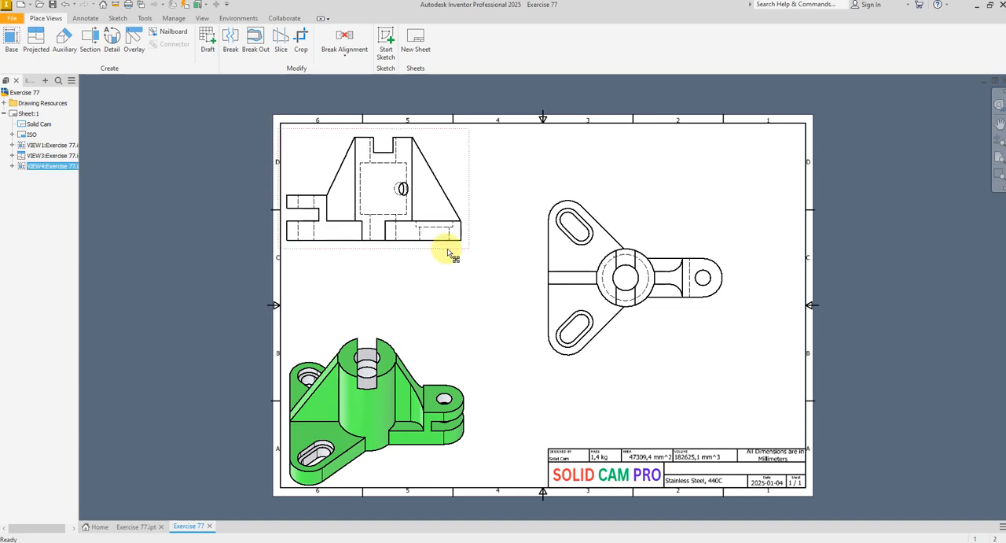
Create an aligned, full-depth 1:1 section view through the plan view's two slots and central bore, placed diagonally below its right side
{"action": "left_click", "coordinate": [90, 44]}
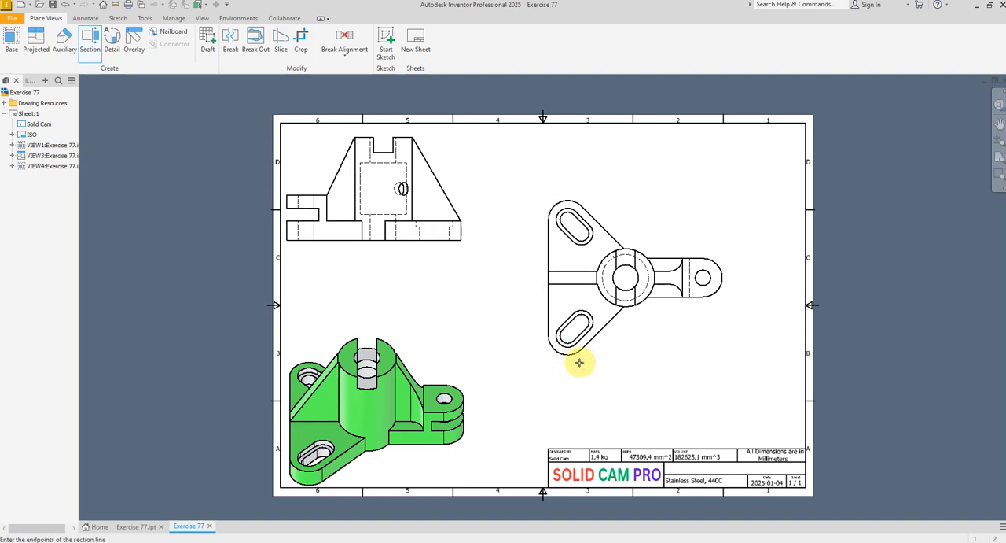
{"action": "left_click", "coordinate": [561, 339]}
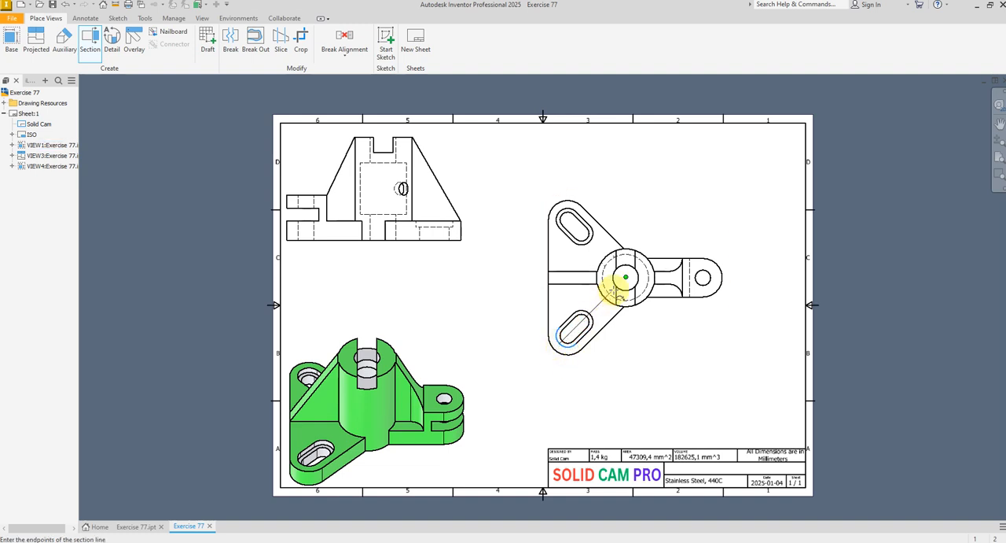
{"action": "left_click", "coordinate": [624, 277]}
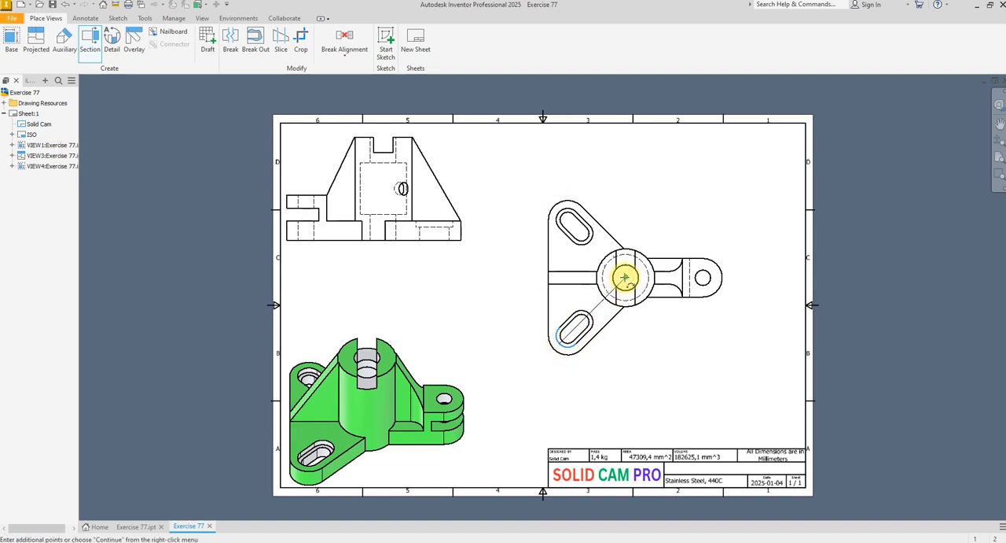
{"action": "left_click", "coordinate": [553, 216]}
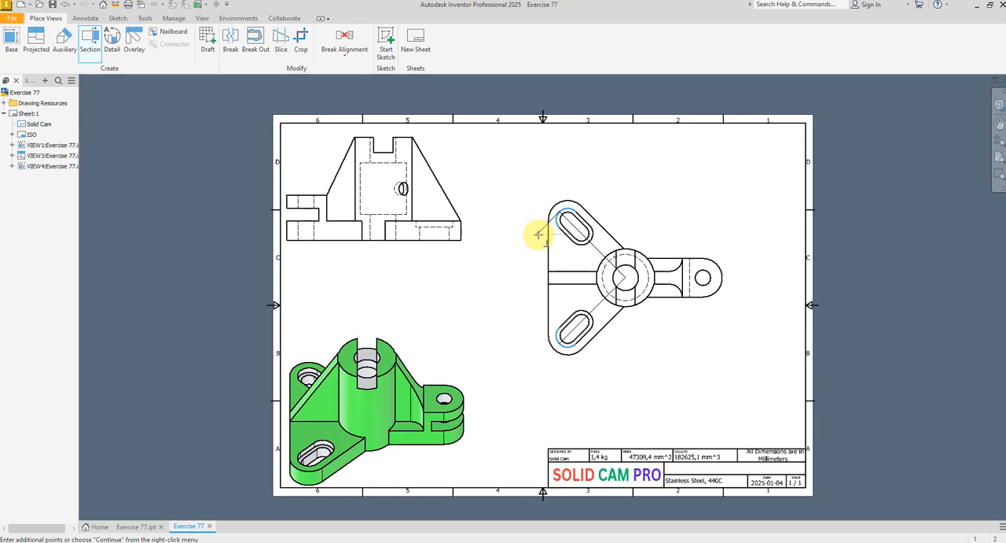
{"action": "right_click", "coordinate": [539, 235]}
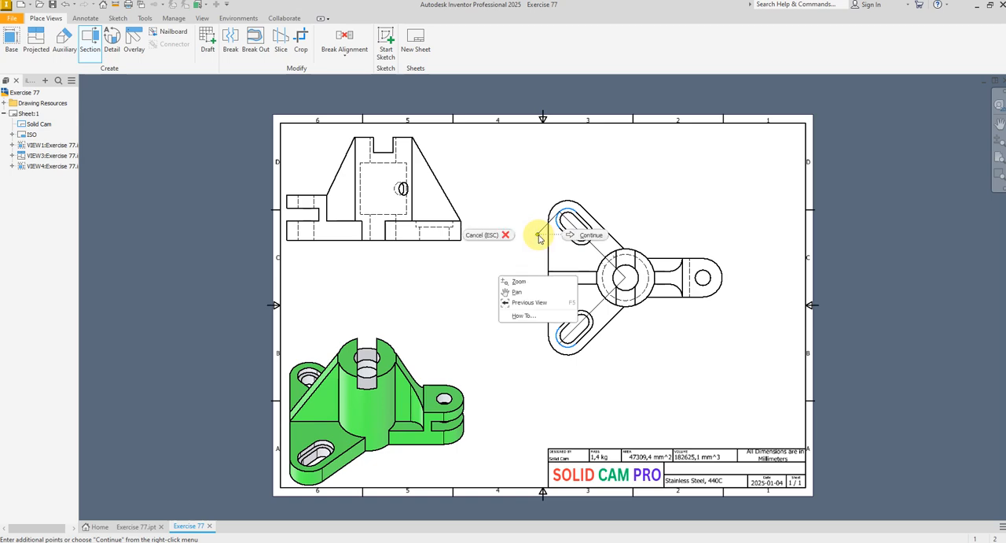
{"action": "left_click", "coordinate": [582, 238]}
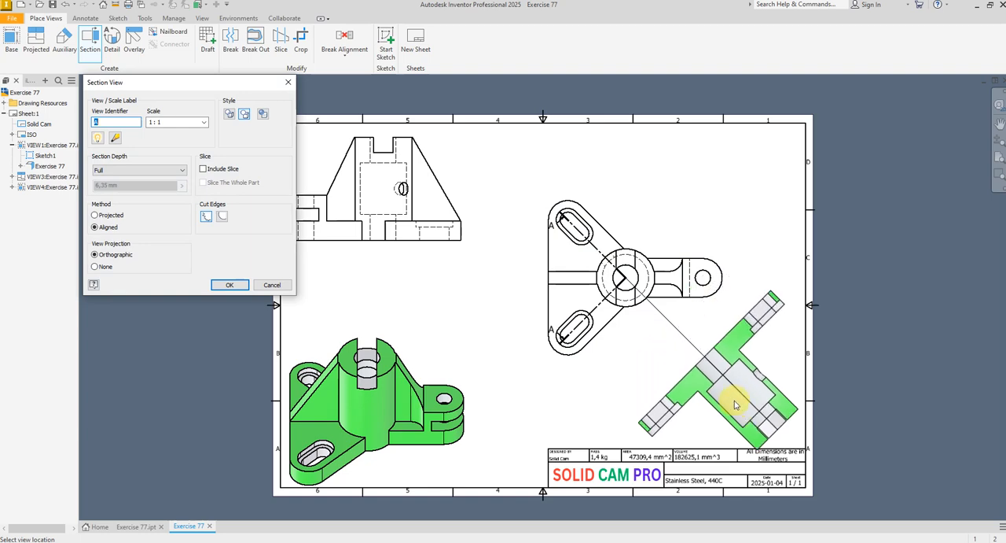
{"action": "left_click", "coordinate": [719, 399]}
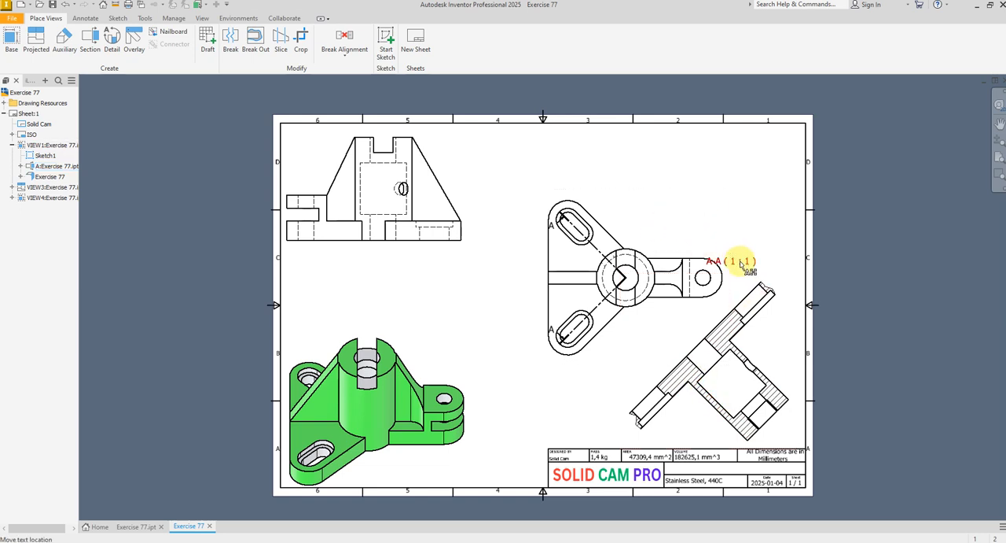
Move the section label left of the section view, prefix it with "SECTION VIEW" and put the scale on a second line
{"action": "left_click_drag", "start_coordinate": [741, 264], "coordinate": [601, 408]}
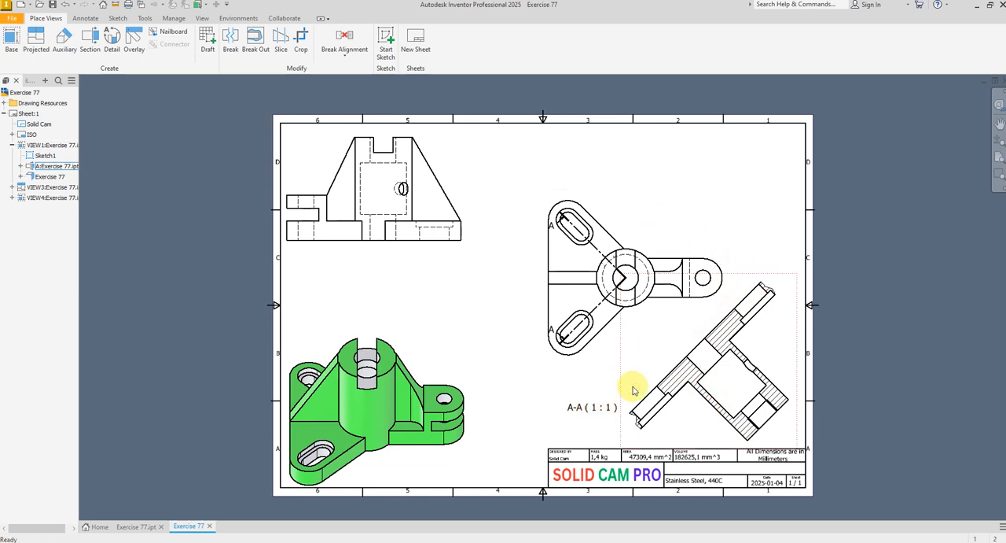
{"action": "double_click", "coordinate": [579, 411]}
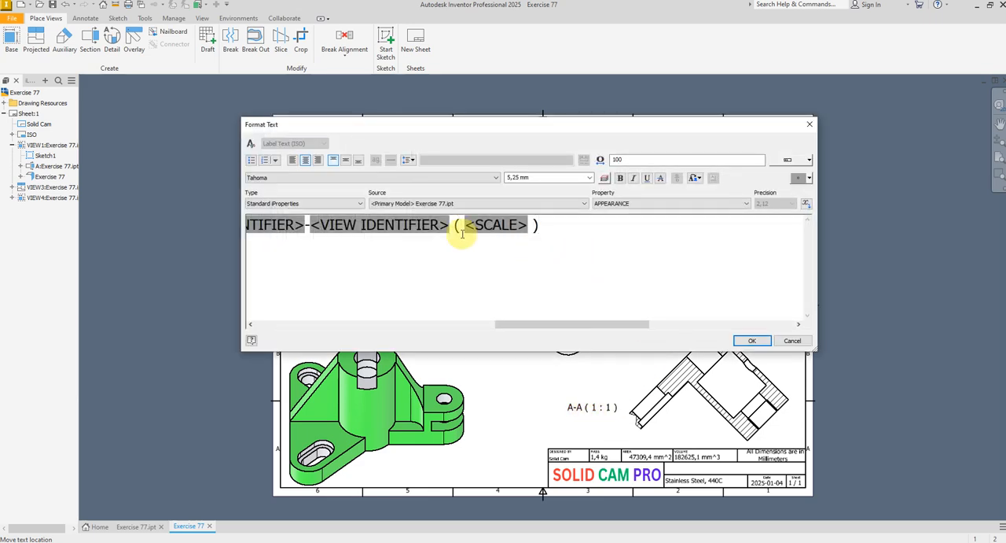
{"action": "left_click", "coordinate": [258, 226]}
{"action": "left_click", "coordinate": [262, 227]}
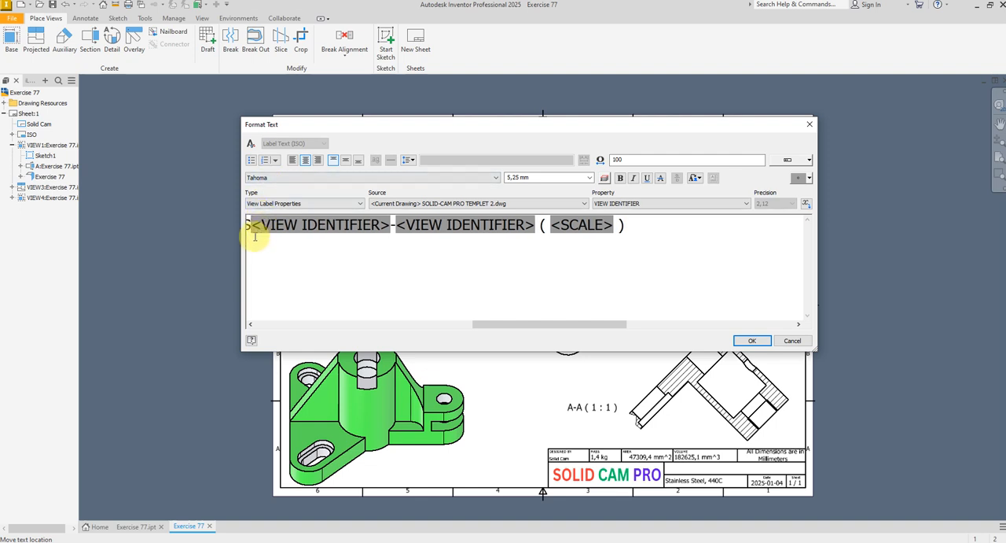
{"action": "type", "text": "ECTIO"}
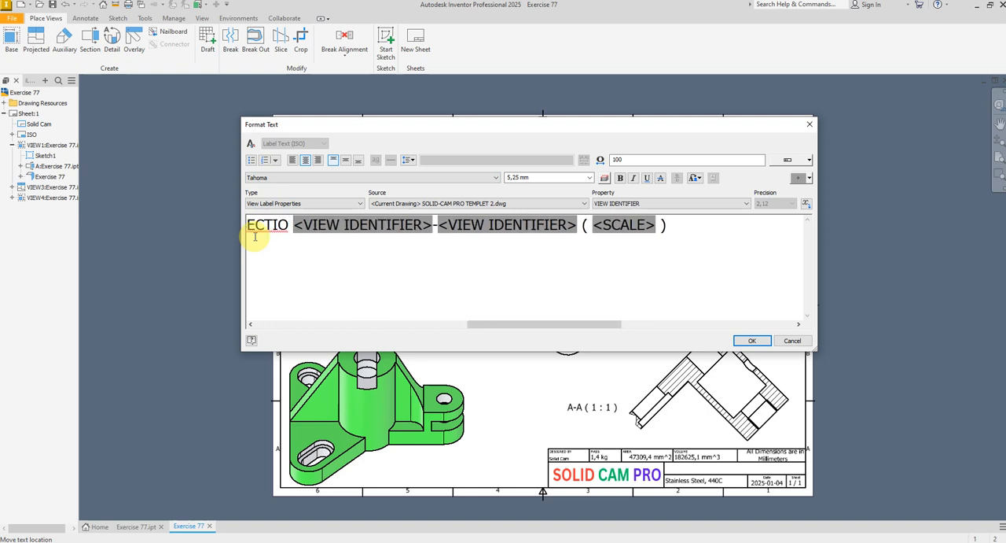
{"action": "key", "text": "BackSpace"}
{"action": "type", "text": "N"}
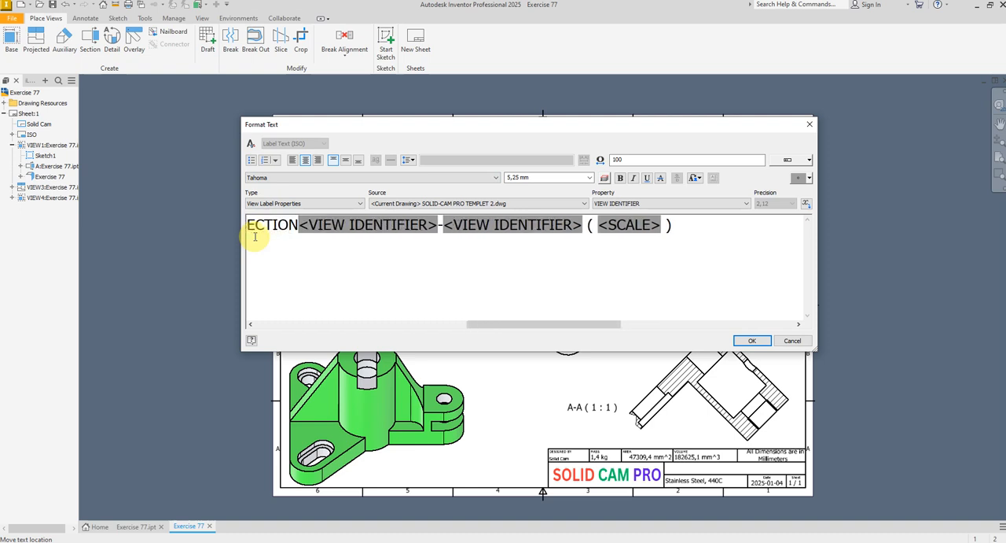
{"action": "type", "text": " VIEW"}
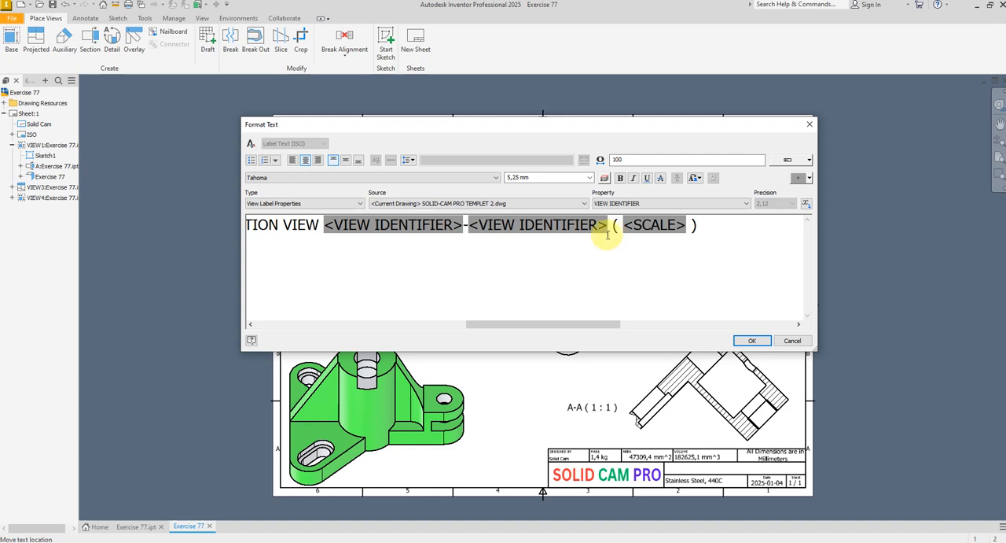
{"action": "key", "text": "Return"}
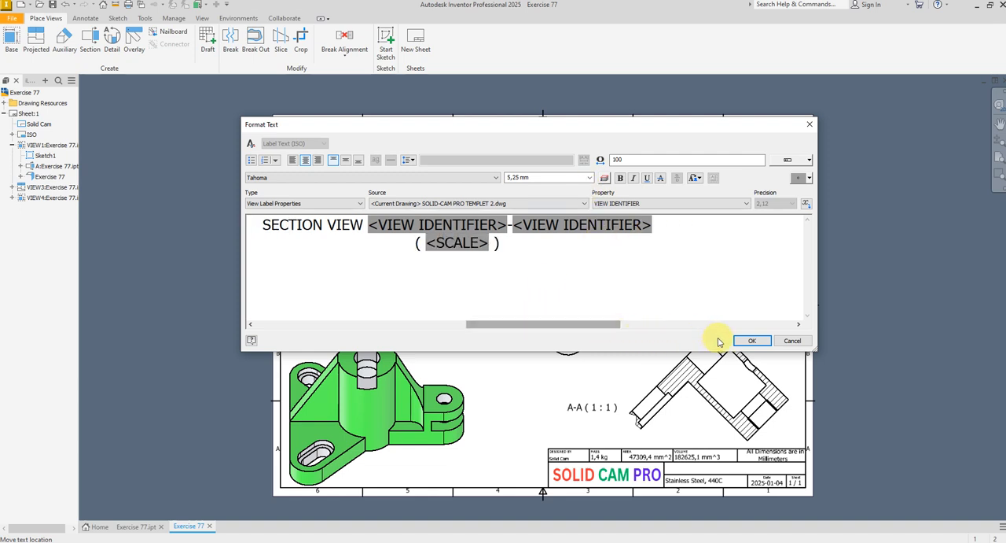
{"action": "left_click", "coordinate": [742, 342]}
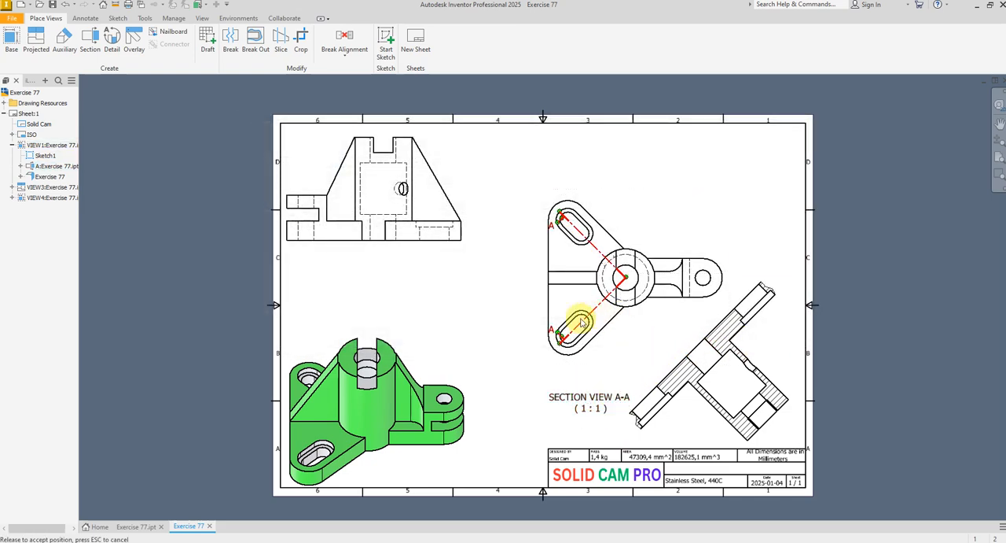
Move both section-line letters A diagonally outside the plan view's left edge, extending their arrows beyond the outline
{"action": "scroll", "coordinate": [555, 334], "scroll_direction": "up", "scroll_amount": 3}
{"action": "scroll", "coordinate": [554, 335], "scroll_direction": "up", "scroll_amount": 2}
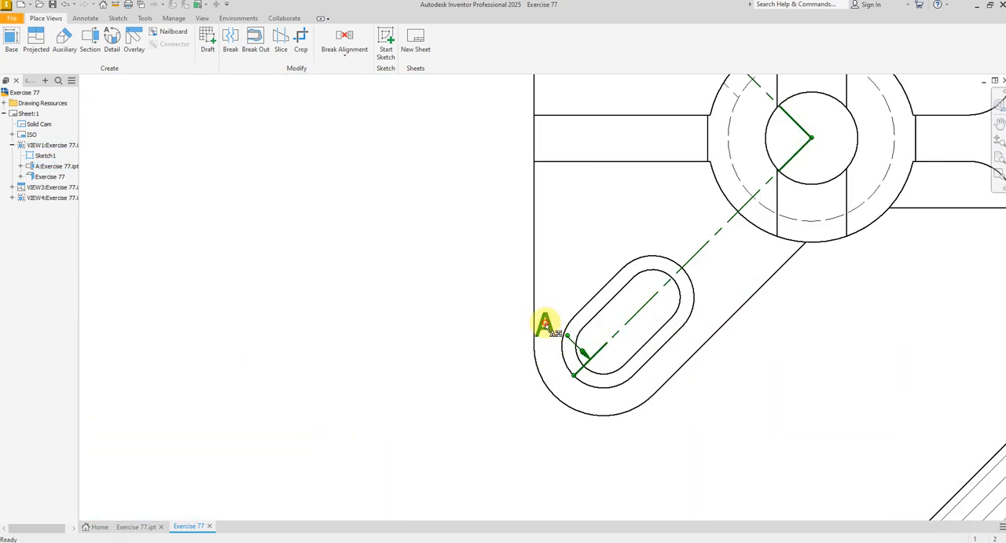
{"action": "left_click_drag", "start_coordinate": [545, 324], "coordinate": [496, 274]}
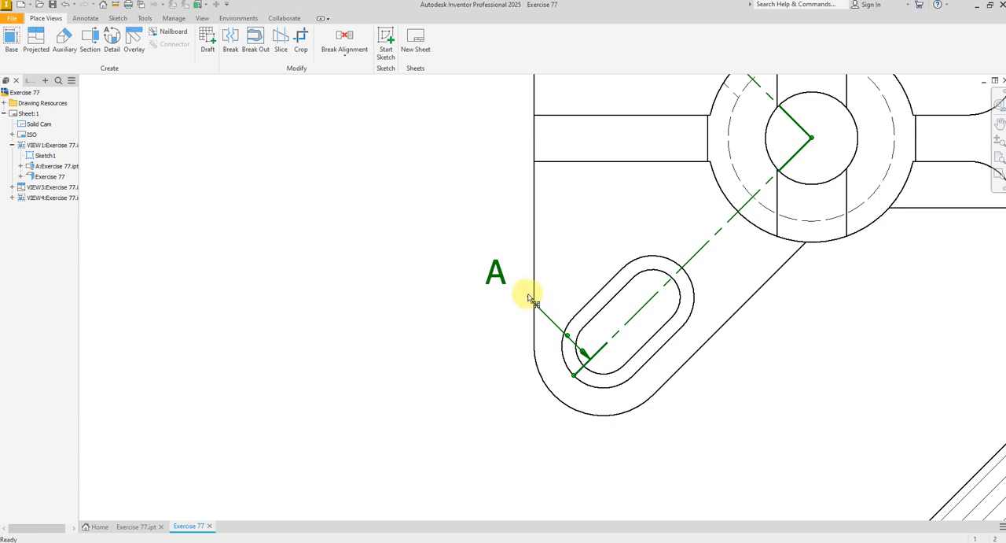
{"action": "scroll", "coordinate": [589, 355], "scroll_direction": "down", "scroll_amount": 3}
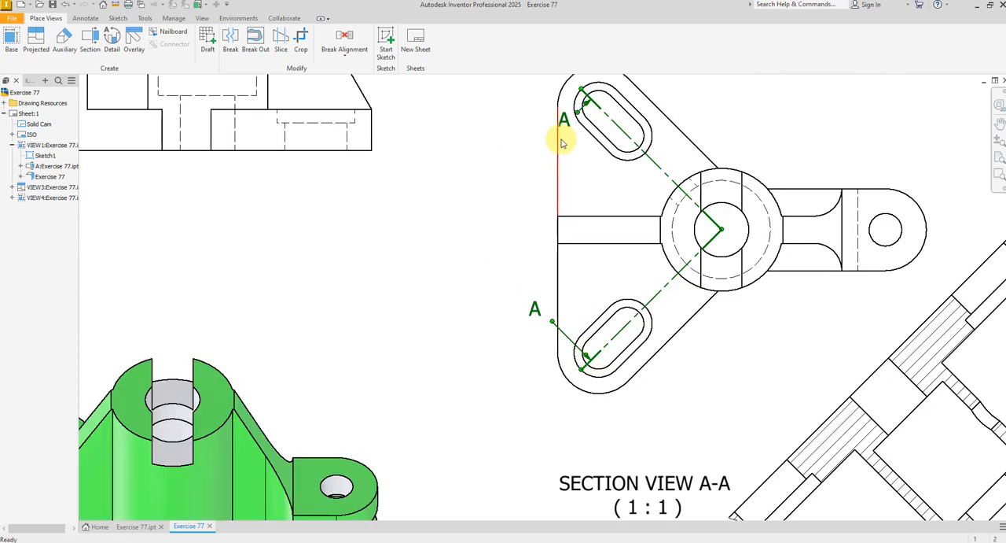
{"action": "scroll", "coordinate": [559, 110], "scroll_direction": "up", "scroll_amount": 3}
{"action": "left_click_drag", "start_coordinate": [569, 132], "coordinate": [526, 172]}
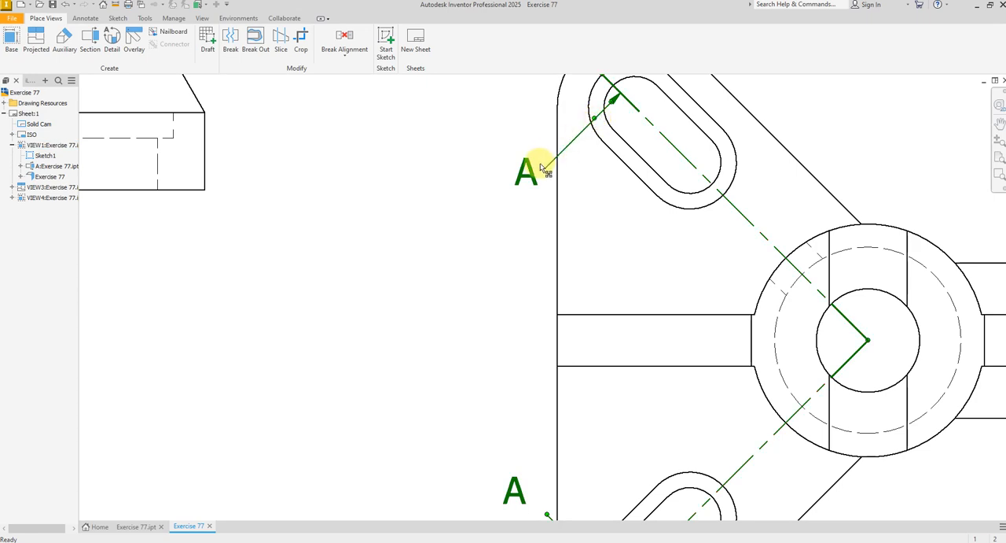
{"action": "left_click_drag", "start_coordinate": [537, 167], "coordinate": [541, 164]}
Move the plan view up and slightly left, away from the section view below it
{"action": "scroll", "coordinate": [523, 147], "scroll_direction": "down", "scroll_amount": 4}
{"action": "left_click", "coordinate": [550, 165]}
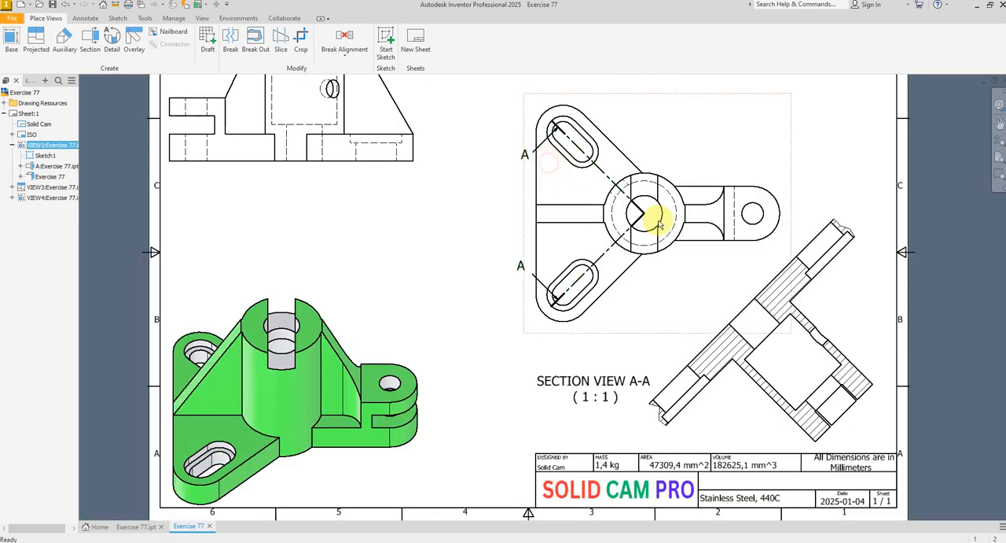
{"action": "scroll", "coordinate": [665, 232], "scroll_direction": "down", "scroll_amount": 2}
{"action": "scroll", "coordinate": [672, 253], "scroll_direction": "up", "scroll_amount": 3}
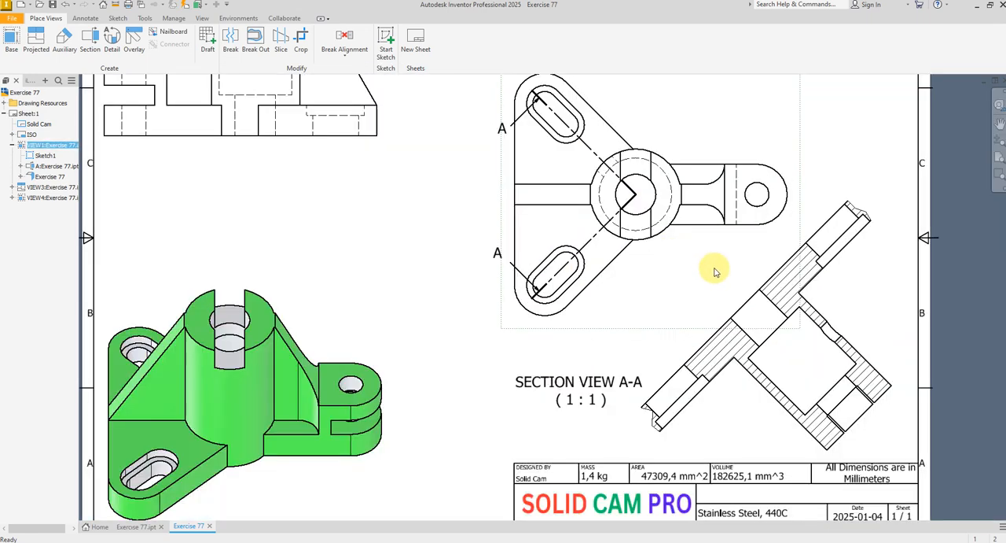
{"action": "scroll", "coordinate": [783, 322], "scroll_direction": "down", "scroll_amount": 1}
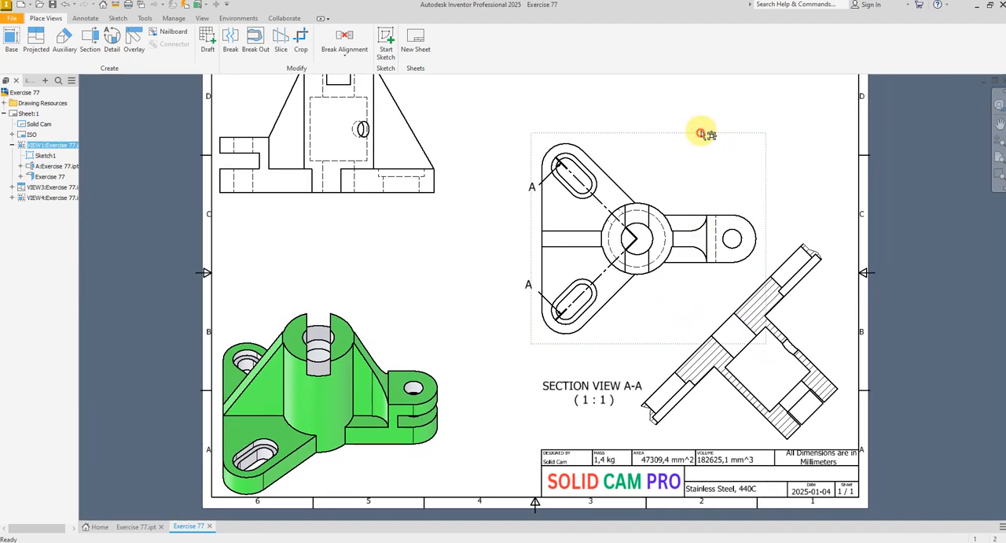
{"action": "left_click_drag", "start_coordinate": [702, 134], "coordinate": [708, 84]}
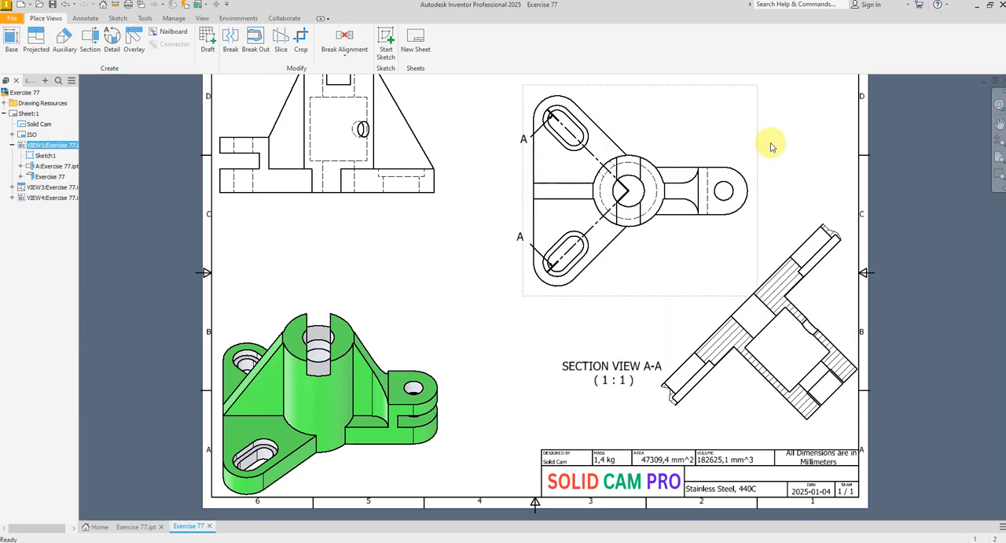
Move the "SECTION VIEW A-A" label directly beneath the lower part of the section view, above the title block
{"action": "scroll", "coordinate": [770, 231], "scroll_direction": "down", "scroll_amount": 1}
{"action": "mouse_move", "coordinate": [789, 222]}
{"action": "middle_mouse_down"}
{"action": "mouse_move", "coordinate": [770, 230]}
{"action": "mouse_move", "coordinate": [760, 261]}
{"action": "middle_mouse_up"}
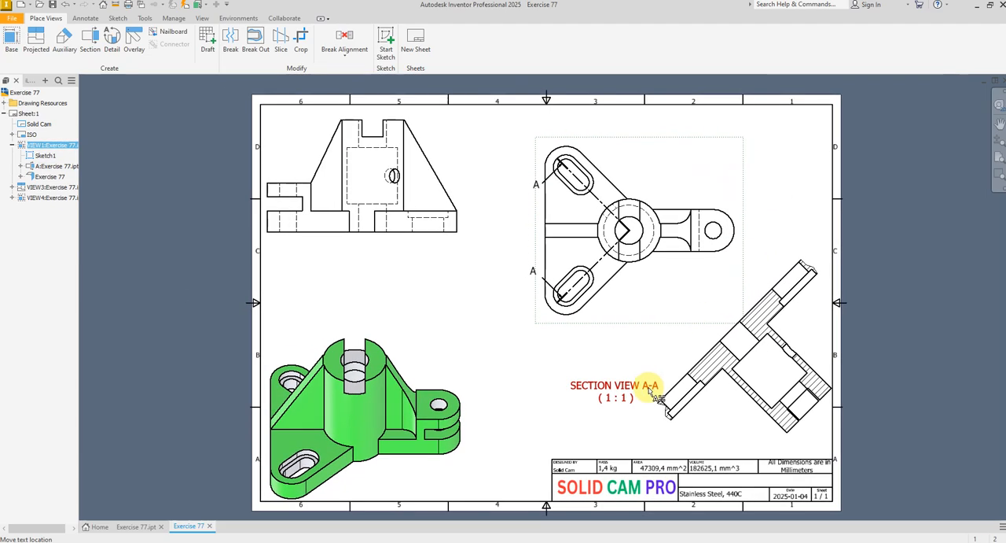
{"action": "mouse_move", "coordinate": [637, 387]}
{"action": "left_mouse_down"}
{"action": "mouse_move", "coordinate": [665, 431]}
{"action": "mouse_move", "coordinate": [745, 435]}
{"action": "left_mouse_up"}
{"action": "scroll", "coordinate": [582, 366], "scroll_direction": "up", "scroll_amount": 1}
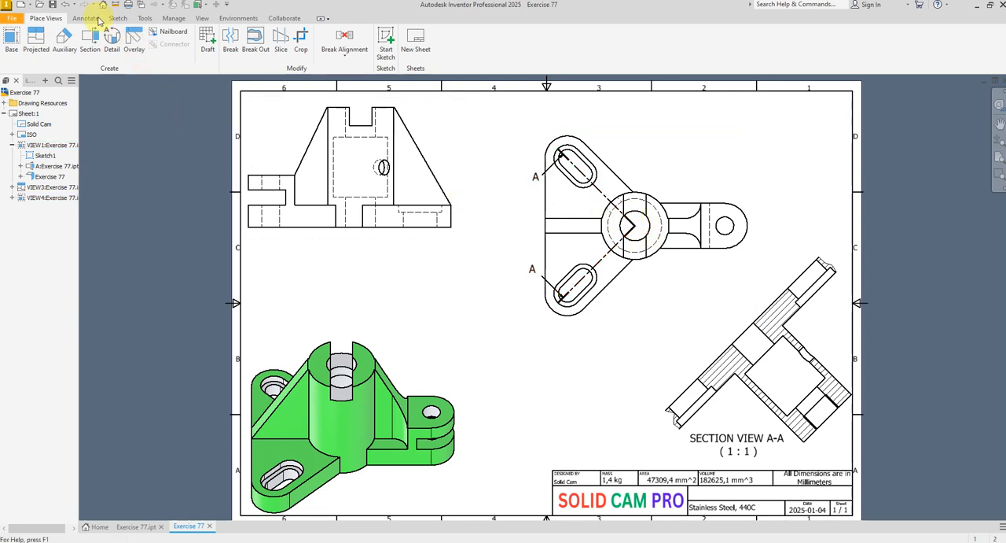
Create a 2:1 detail view with a circular fence around the plan view's central boss, placed below it beside the isometric view
{"action": "left_click", "coordinate": [110, 41]}
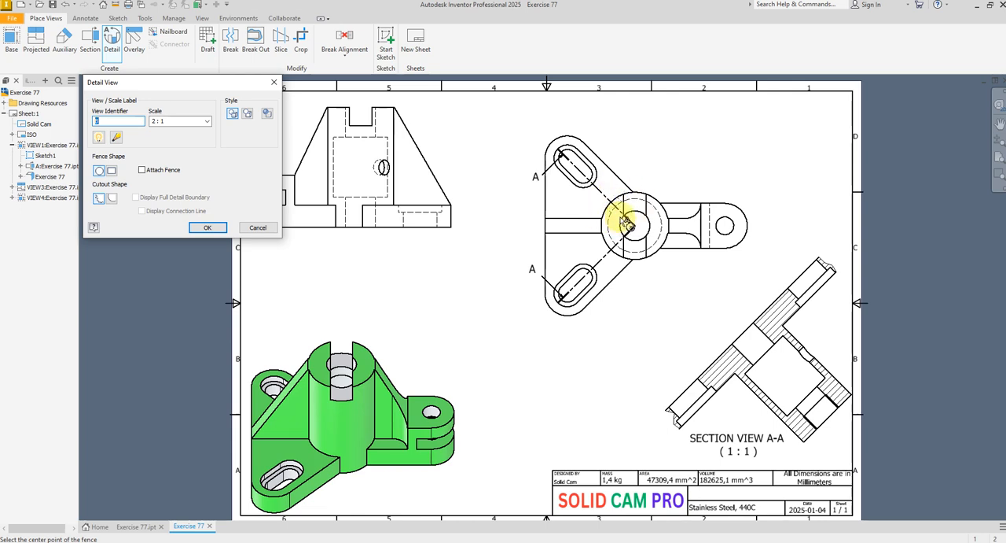
{"action": "left_click", "coordinate": [627, 224]}
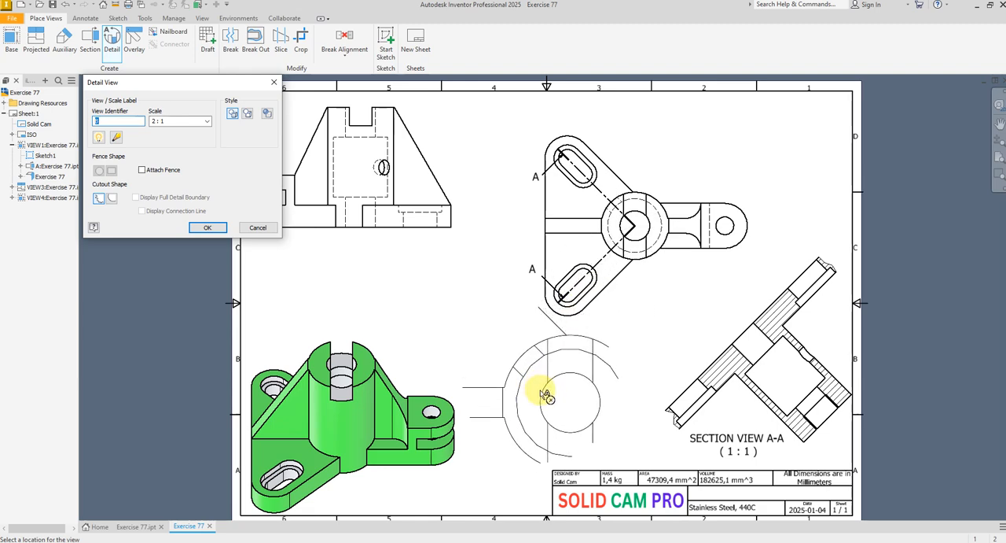
{"action": "left_click", "coordinate": [532, 403]}
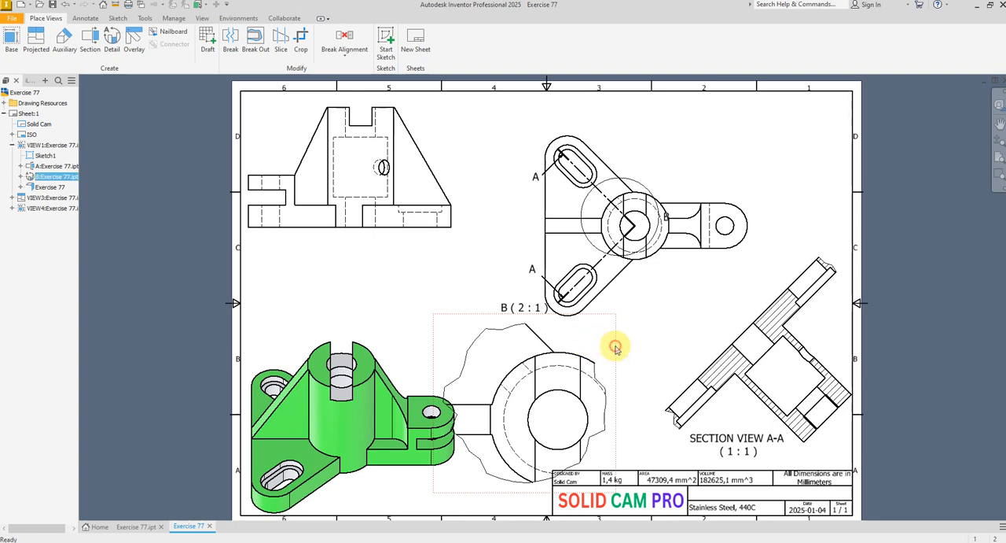
Set the detail view's scale to 1:1 and shift the view slightly right and down, clear of the isometric view
{"action": "double_click", "coordinate": [615, 348]}
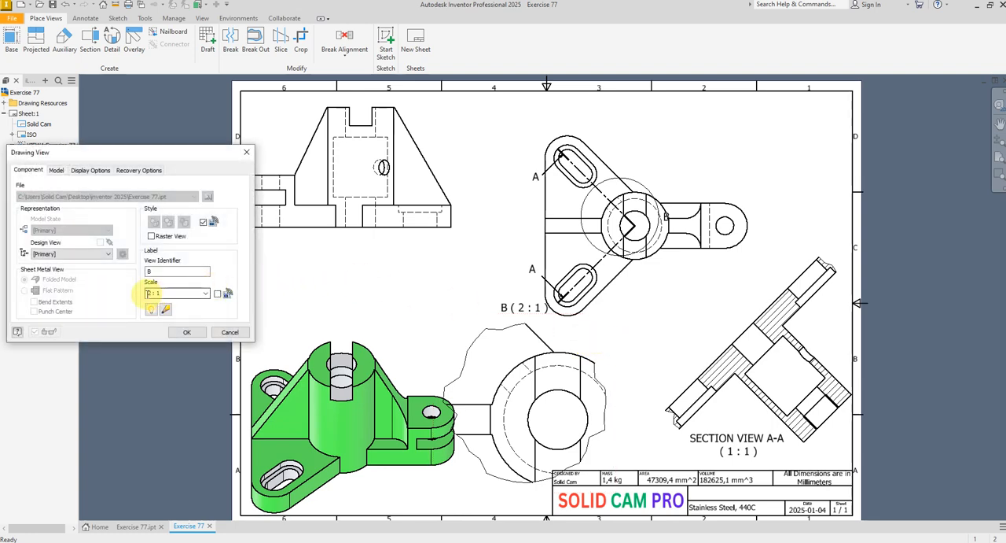
{"action": "left_click", "coordinate": [204, 293]}
{"action": "left_click", "coordinate": [163, 339]}
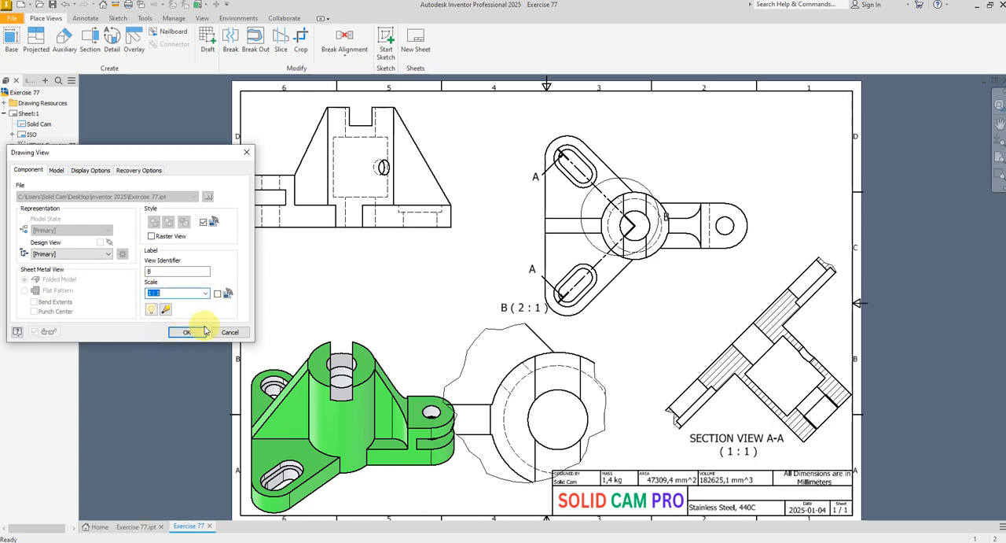
{"action": "left_click", "coordinate": [179, 335]}
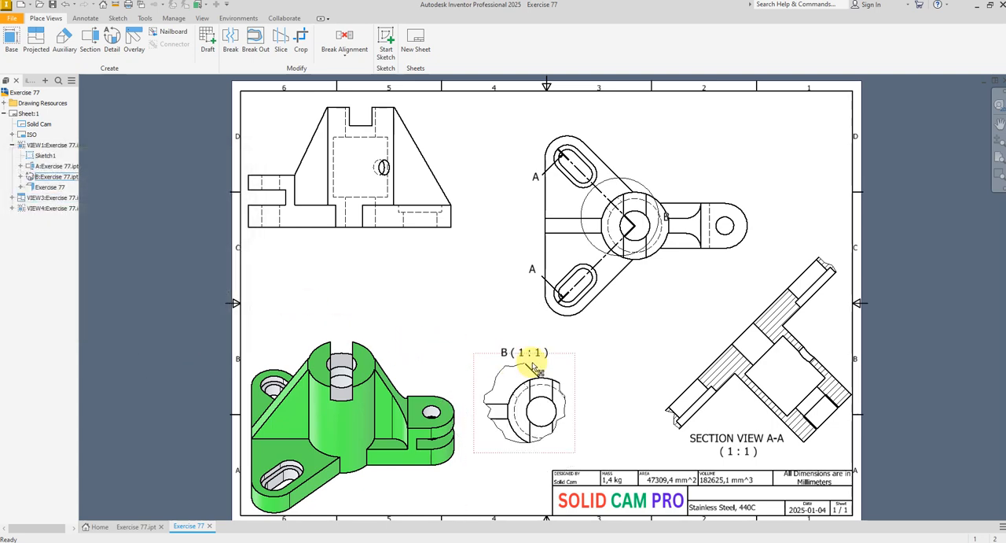
{"action": "left_click_drag", "start_coordinate": [575, 391], "coordinate": [588, 398]}
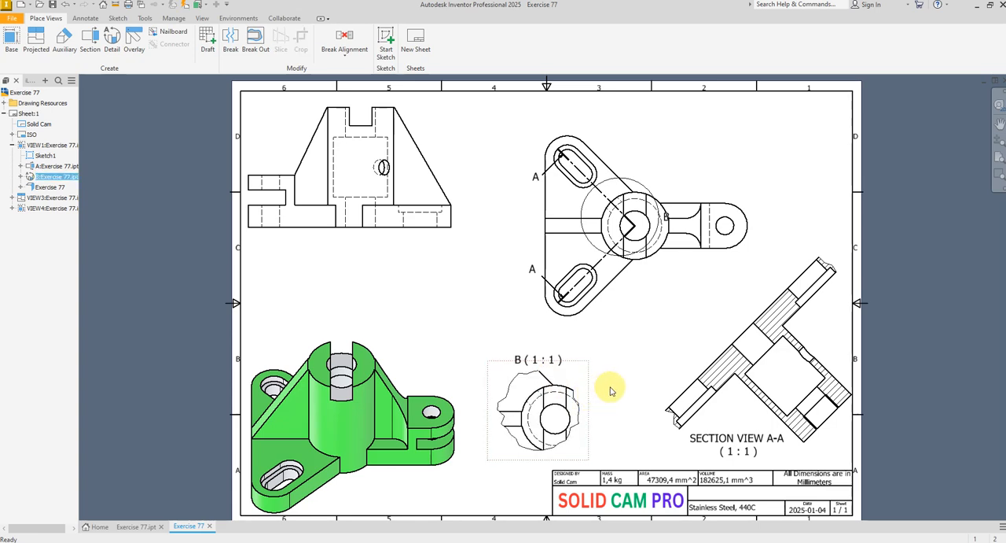
Prefix the detail view label with "DETAIL VIEW", put the scale on a second line, and shift the label slightly up and left
{"action": "scroll", "coordinate": [537, 364], "scroll_direction": "up", "scroll_amount": 3}
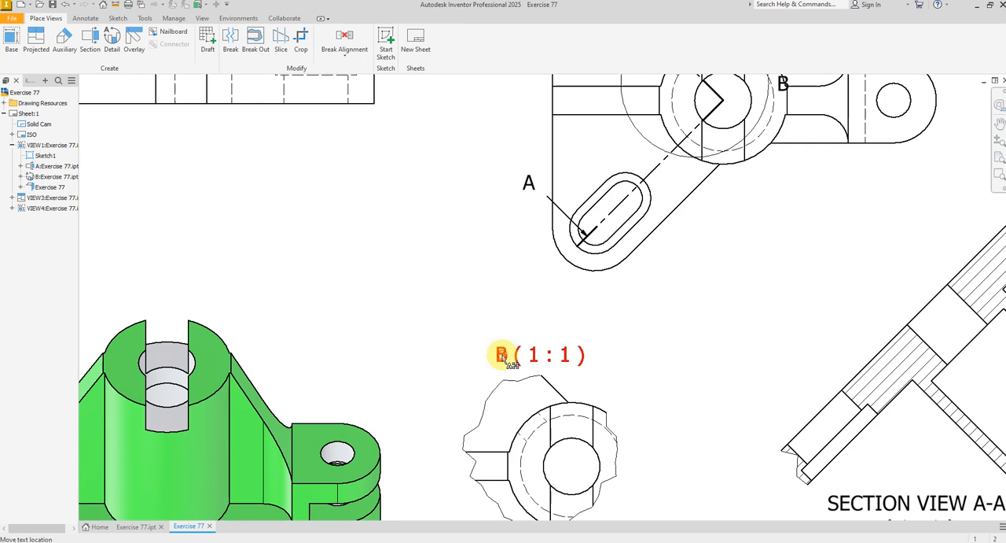
{"action": "double_click", "coordinate": [503, 356]}
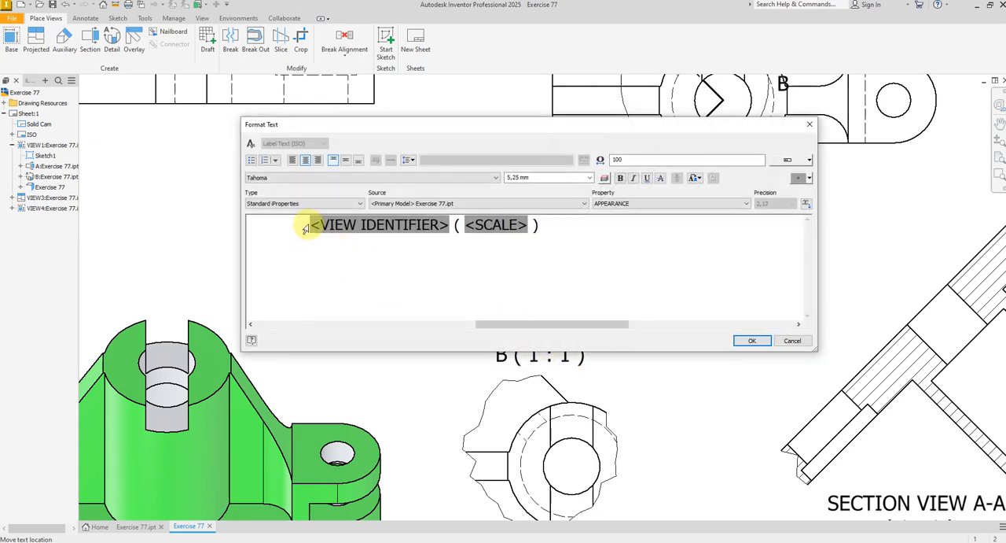
{"action": "key", "text": "ctrl+a"}
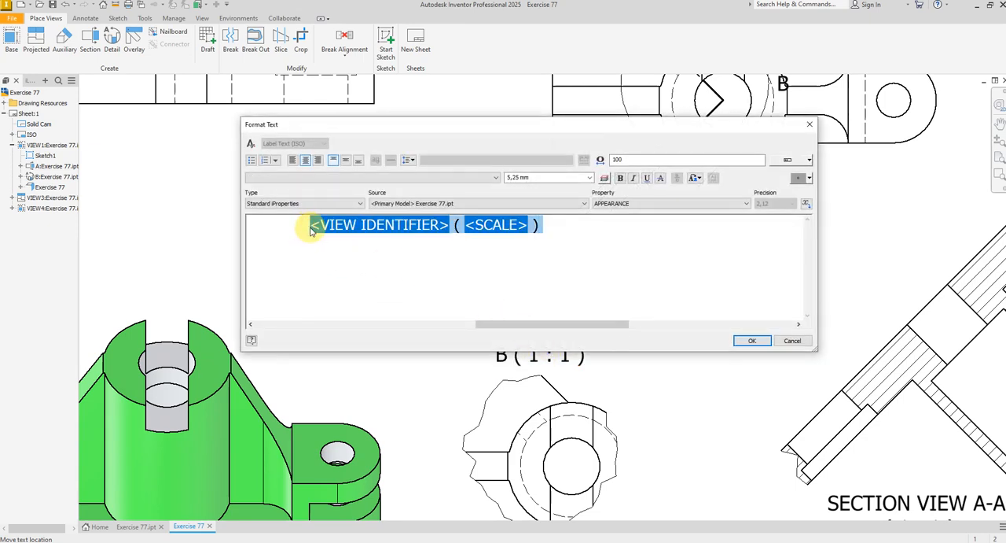
{"action": "left_click", "coordinate": [311, 229]}
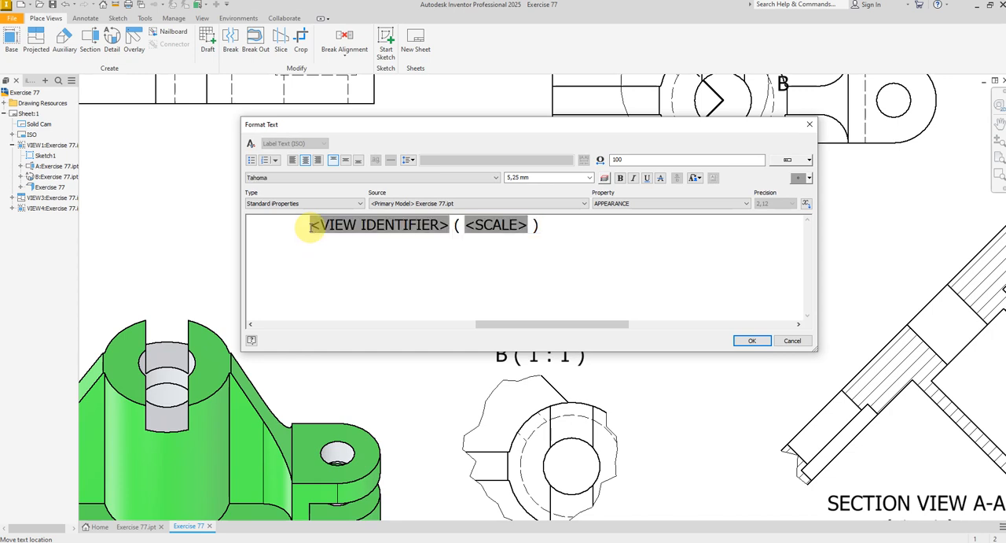
{"action": "type", "text": "DEA"}
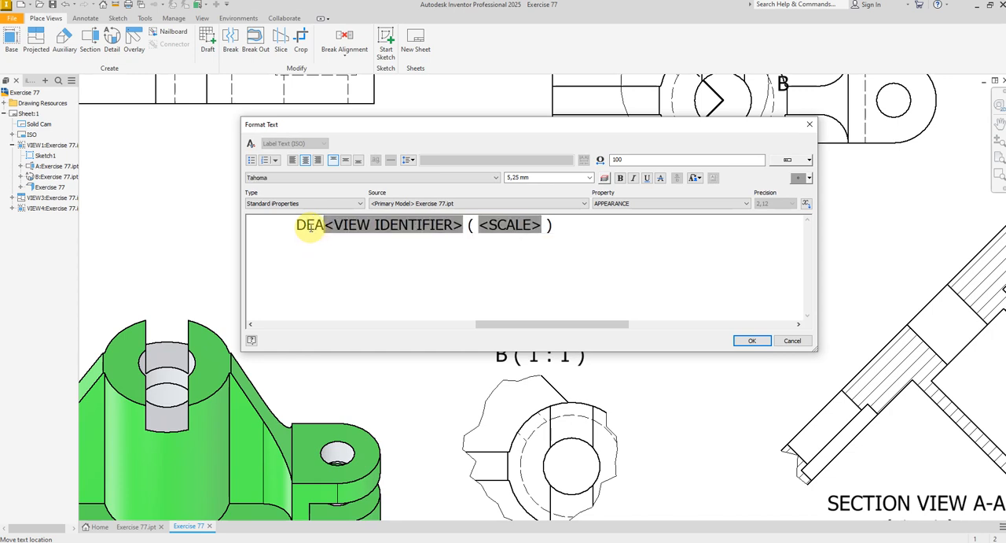
{"action": "key", "text": "BackSpace"}
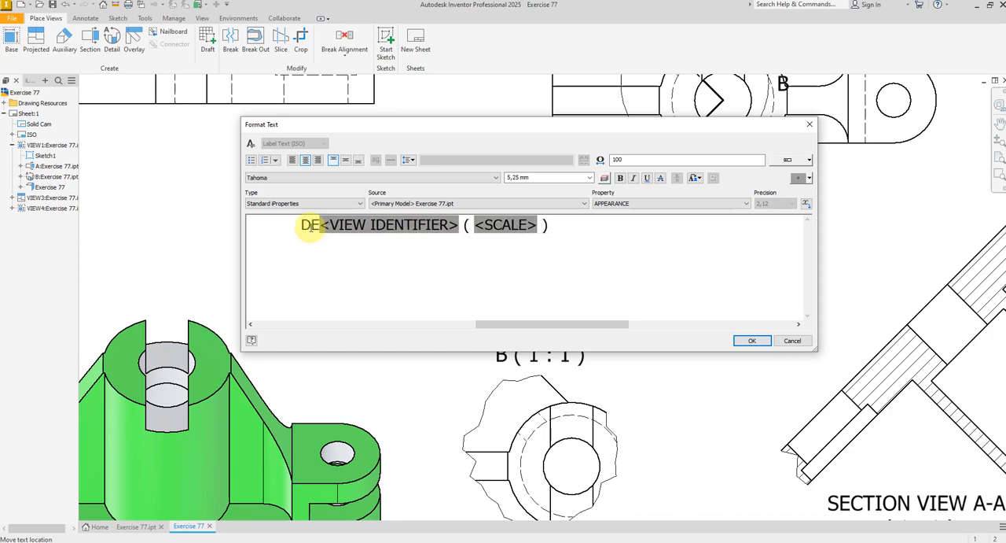
{"action": "type", "text": "TAIL"}
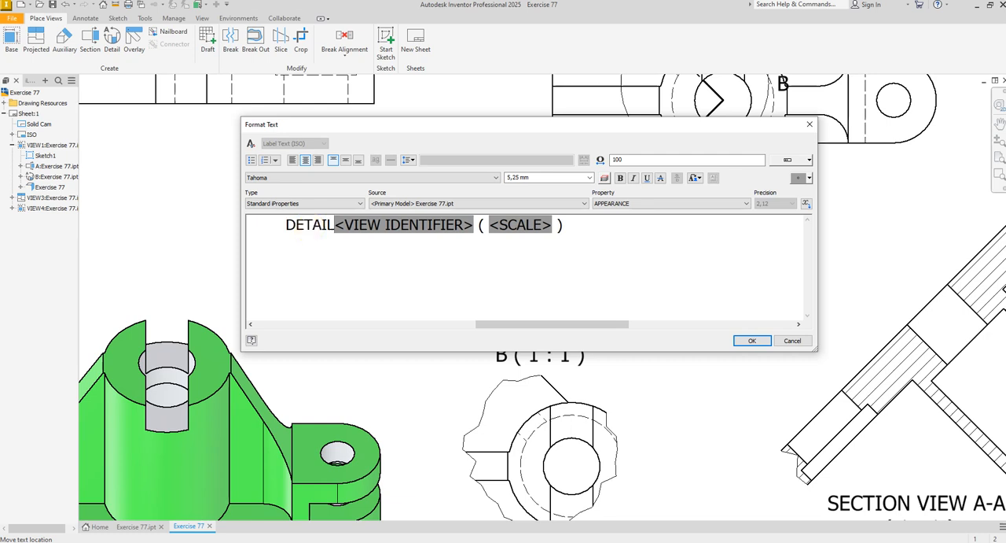
{"action": "type", "text": " VIEW"}
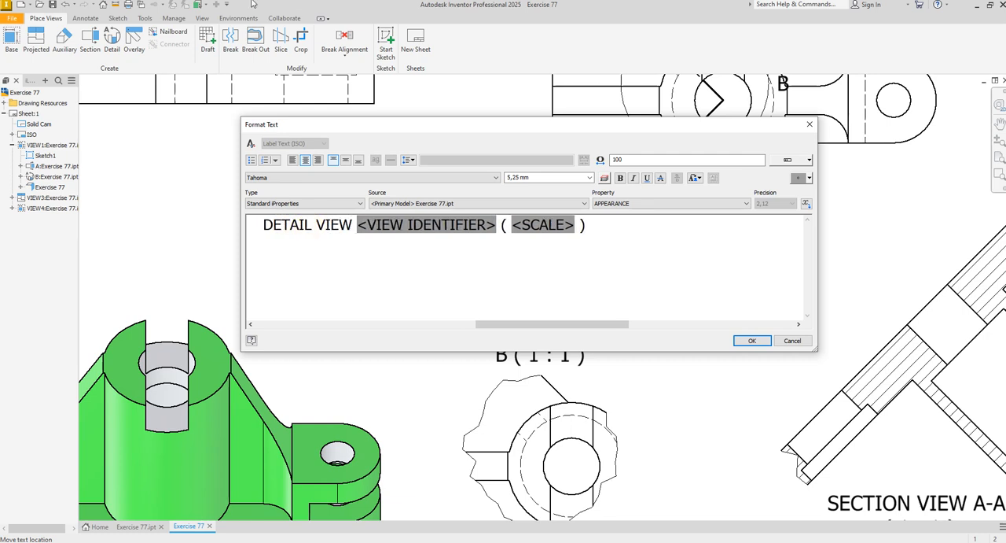
{"action": "left_click", "coordinate": [501, 225]}
{"action": "key", "text": "Return"}
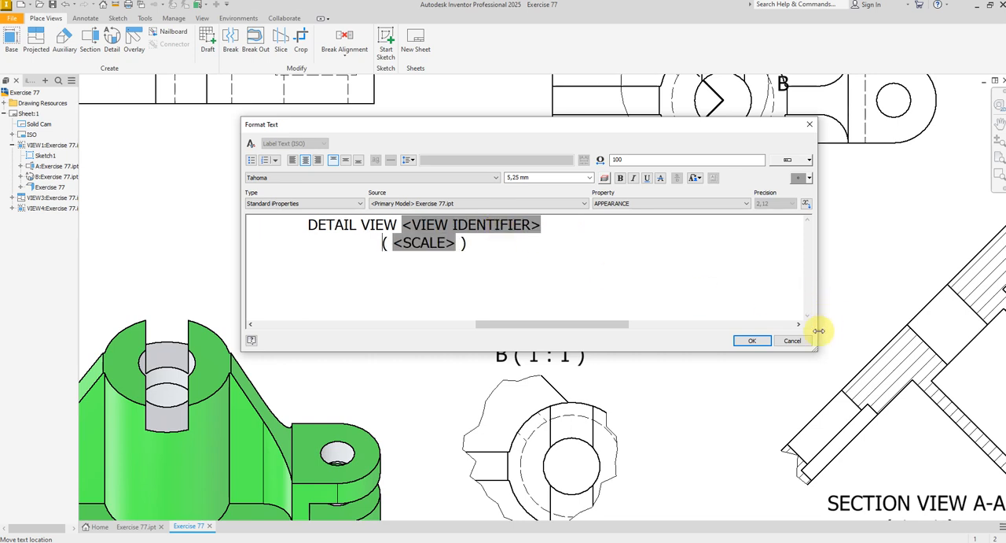
{"action": "left_click", "coordinate": [755, 340]}
{"action": "left_click_drag", "start_coordinate": [580, 353], "coordinate": [523, 338]}
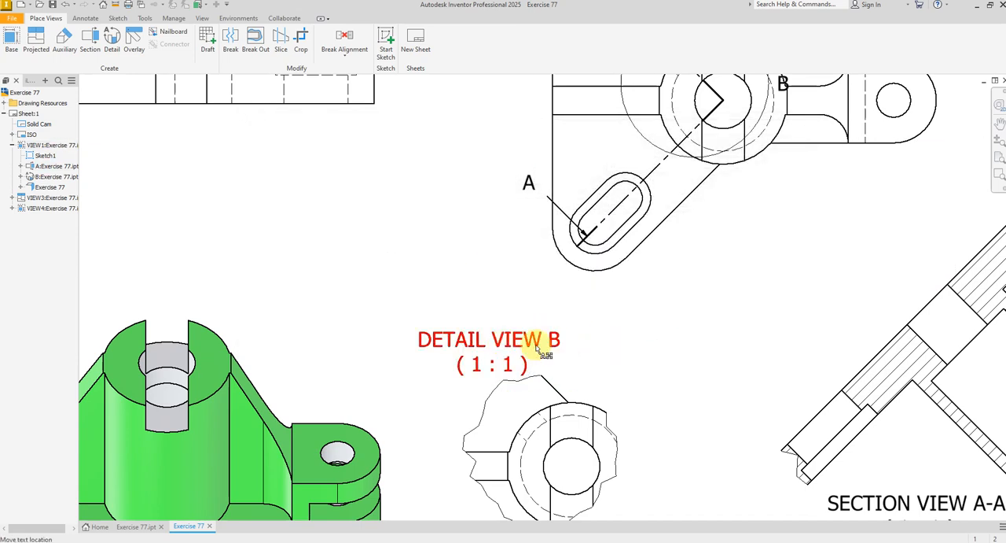
Move the detail letter B from the boss to just above the fence circle in the plan view
{"action": "scroll", "coordinate": [641, 321], "scroll_direction": "up", "scroll_amount": 3}
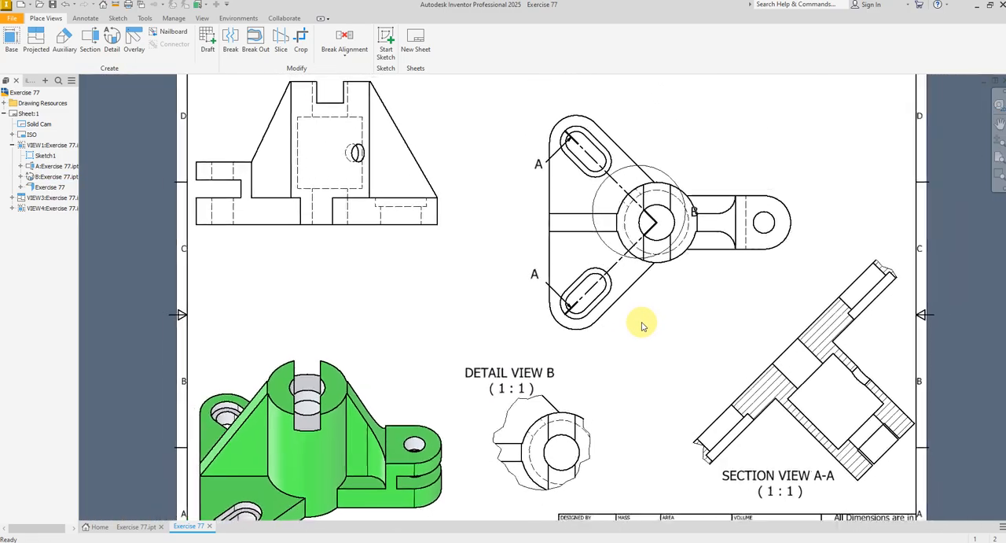
{"action": "scroll", "coordinate": [642, 326], "scroll_direction": "up", "scroll_amount": 3}
{"action": "scroll", "coordinate": [641, 326], "scroll_direction": "down", "scroll_amount": 2}
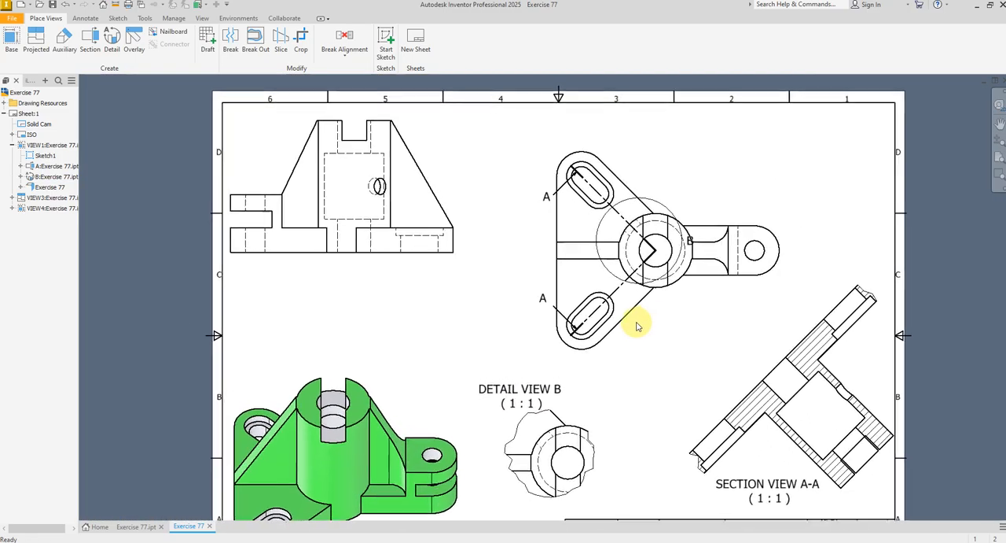
{"action": "scroll", "coordinate": [638, 324], "scroll_direction": "down", "scroll_amount": 2}
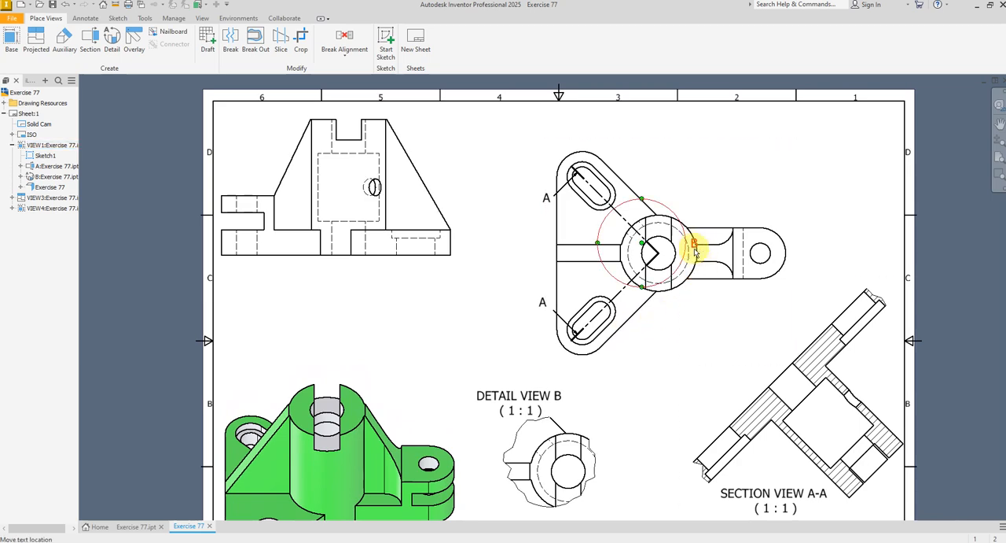
{"action": "scroll", "coordinate": [695, 250], "scroll_direction": "down", "scroll_amount": 3}
{"action": "left_click_drag", "start_coordinate": [693, 240], "coordinate": [630, 157]}
{"action": "scroll", "coordinate": [633, 160], "scroll_direction": "up", "scroll_amount": 6}
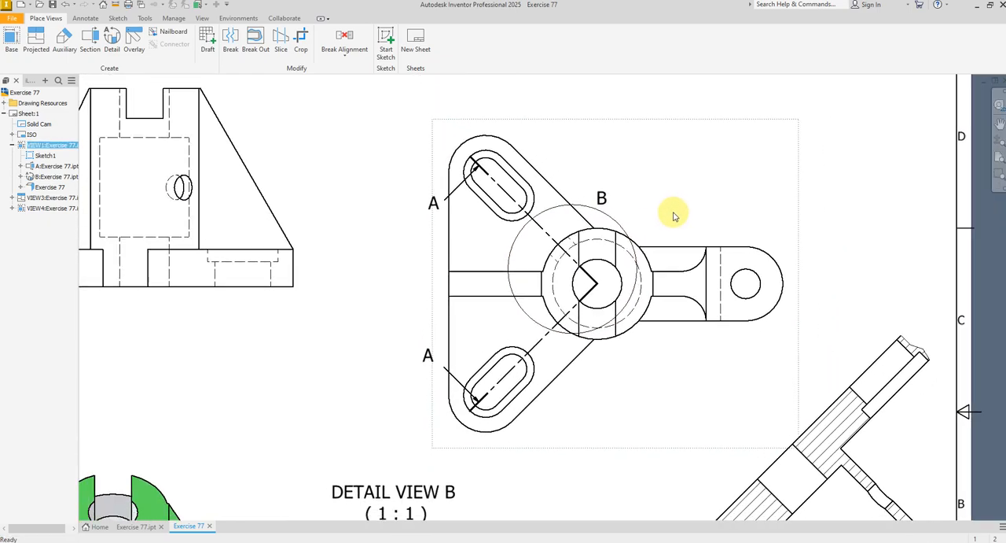
{"action": "middle_click_drag", "start_coordinate": [603, 419], "coordinate": [613, 359]}
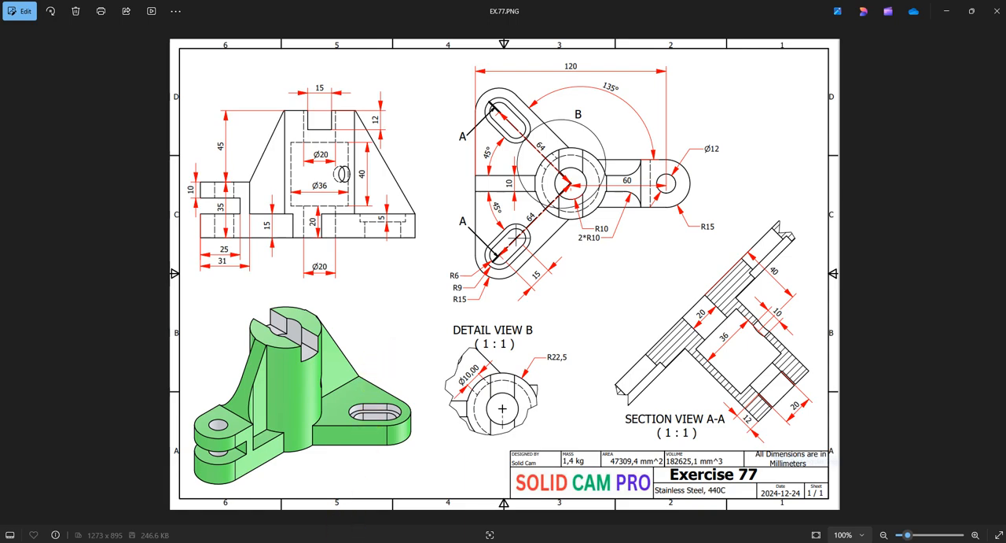
Switch back to the Inventor drawing and set the Default (ISO) dimension style's terminators to size 4 mm and height 3 mm
{"action": "key", "text": "alt+Tab"}
{"action": "scroll", "coordinate": [512, 316], "scroll_direction": "down", "scroll_amount": 3}
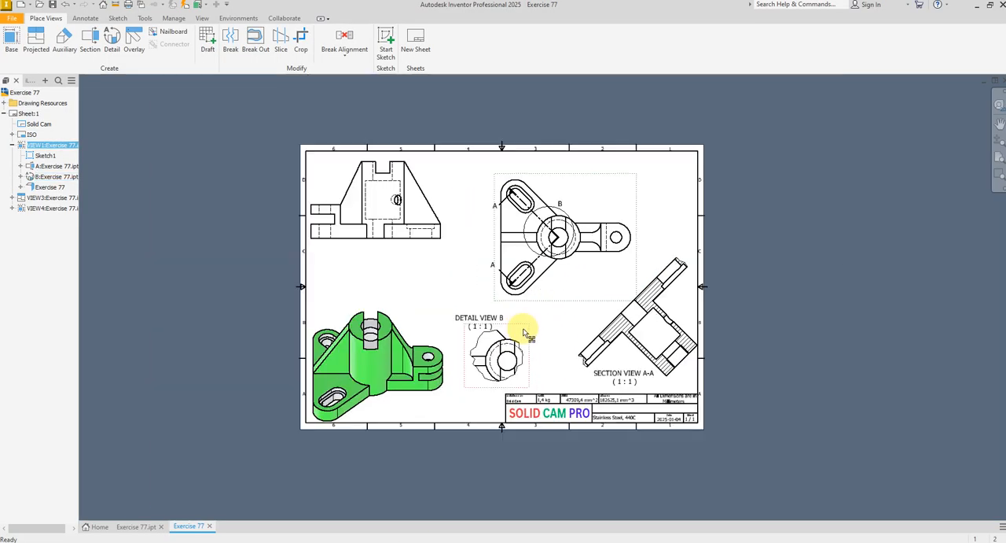
{"action": "middle_click", "coordinate": [503, 297]}
{"action": "middle_click", "coordinate": [504, 297]}
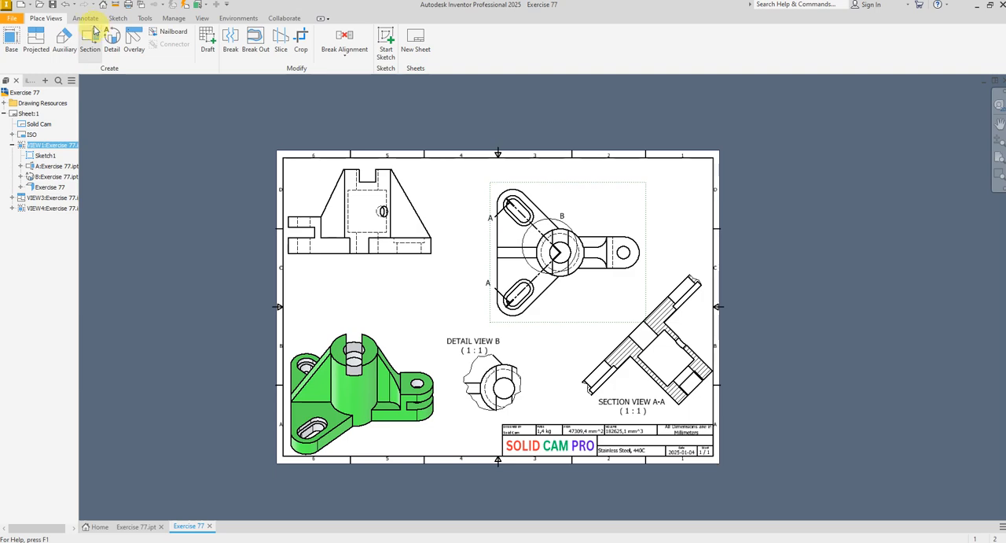
{"action": "left_click", "coordinate": [173, 18]}
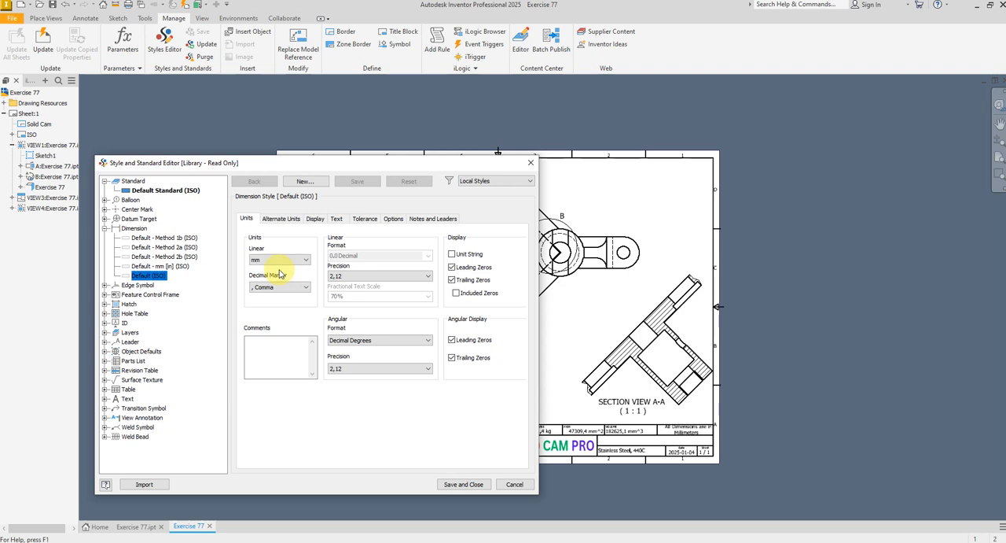
{"action": "left_click", "coordinate": [314, 220]}
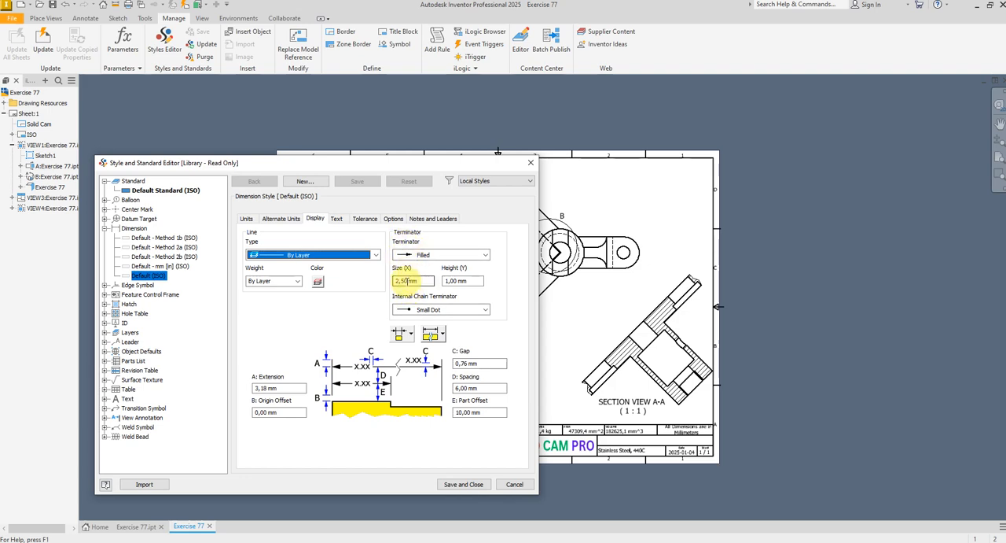
{"action": "double_click", "coordinate": [406, 280]}
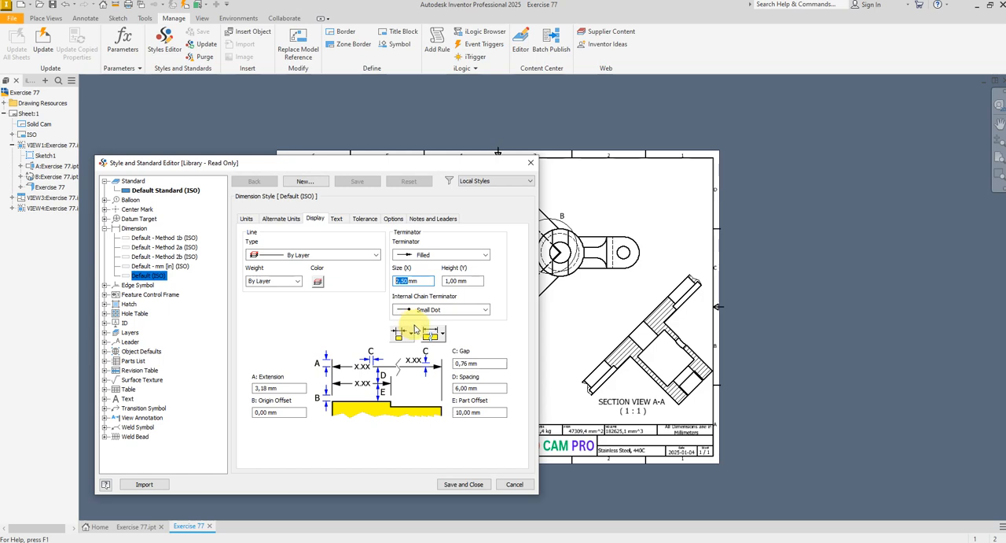
{"action": "type", "text": "4"}
{"action": "left_click", "coordinate": [455, 281]}
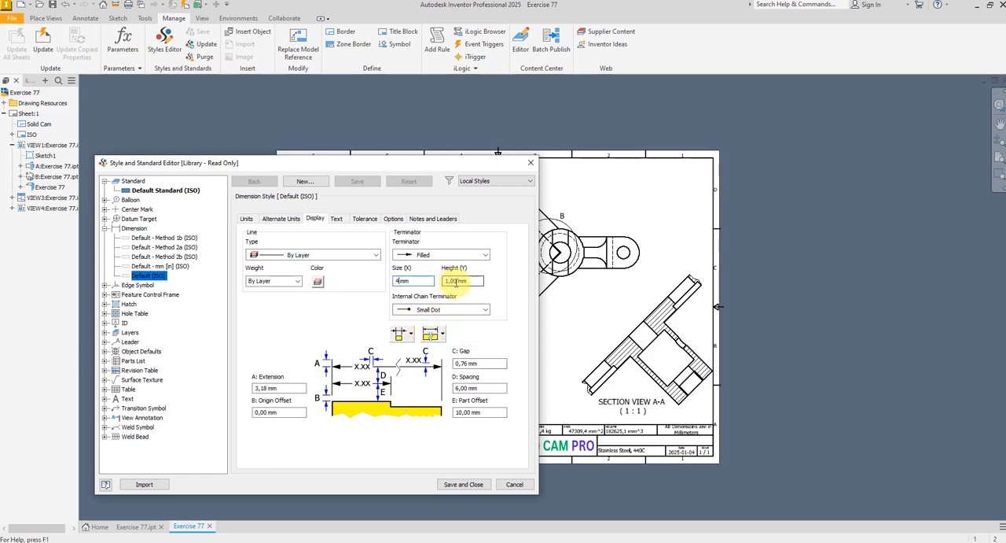
{"action": "double_click", "coordinate": [456, 281]}
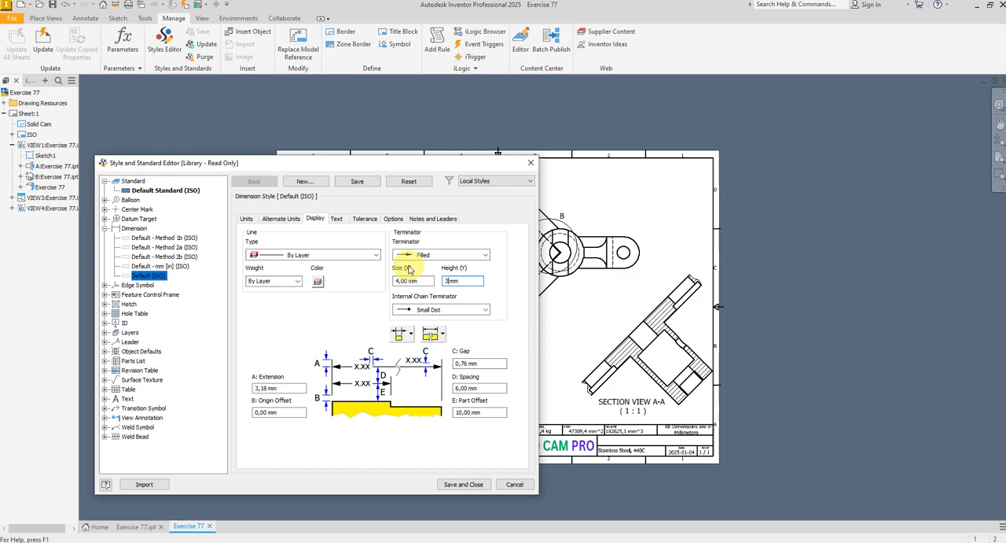
Set the line color of the Default (ISO) dimension style to red
{"action": "left_click", "coordinate": [317, 284]}
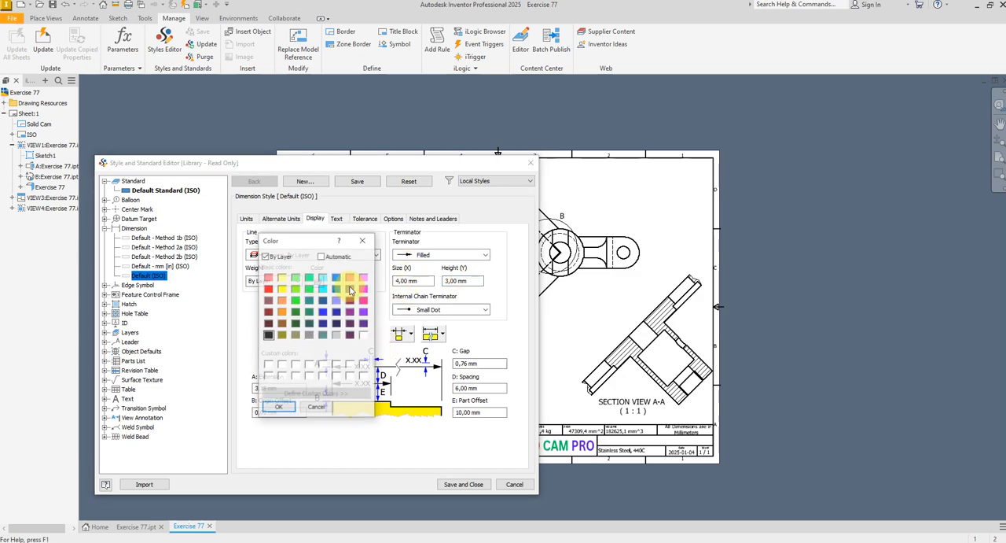
{"action": "left_click", "coordinate": [267, 289]}
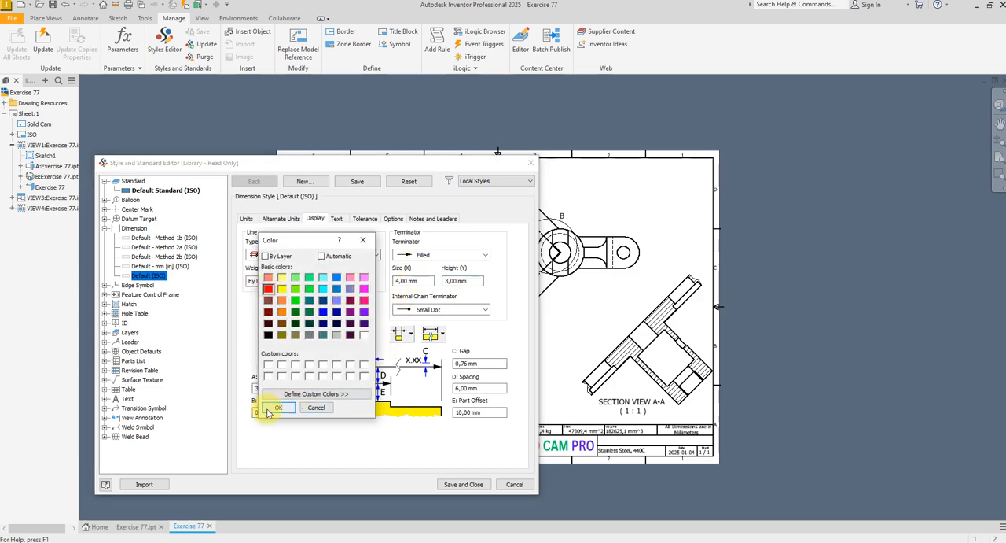
{"action": "left_click", "coordinate": [272, 408]}
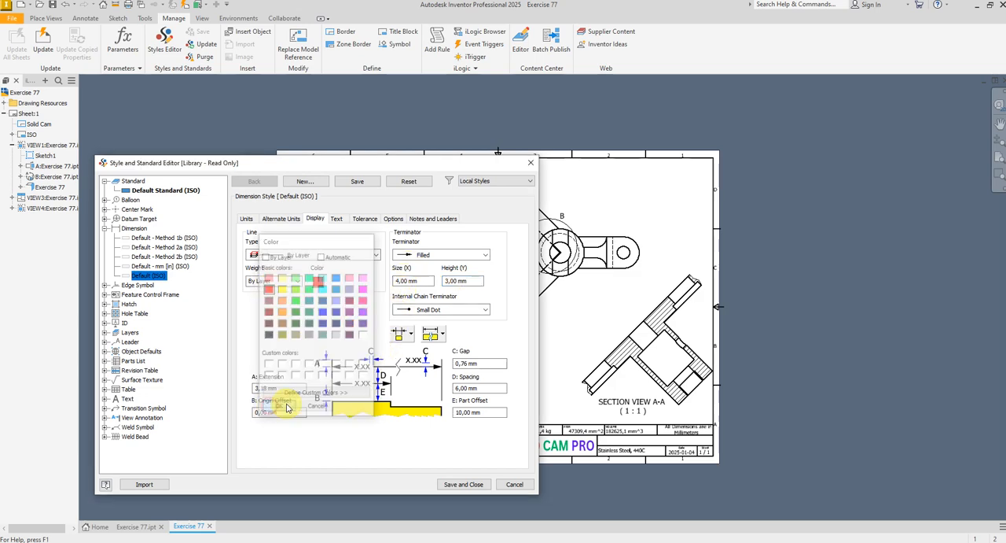
Save the dimension style edits, then give the Note Text (ISO) style a blue color and a 4 mm text height
{"action": "left_click", "coordinate": [337, 220]}
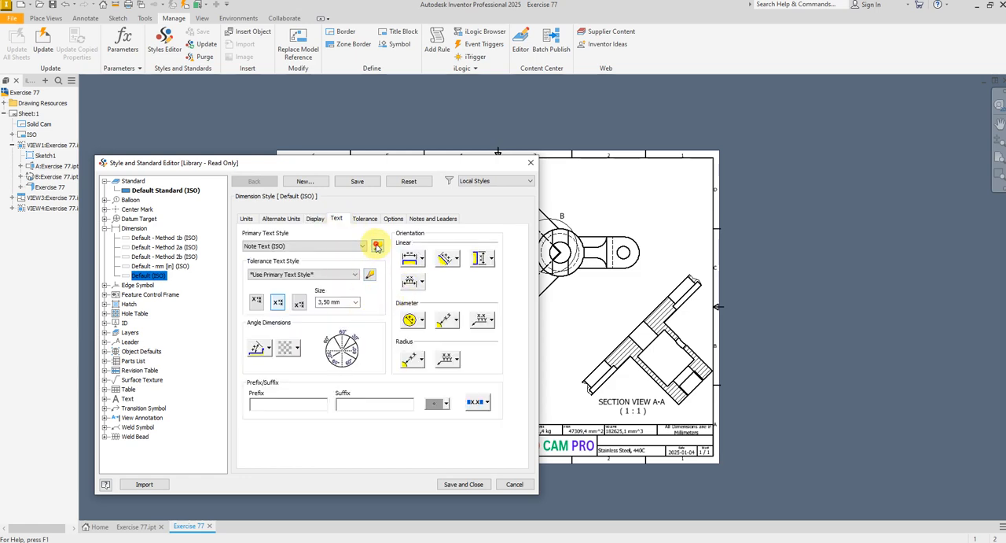
{"action": "left_click", "coordinate": [377, 246]}
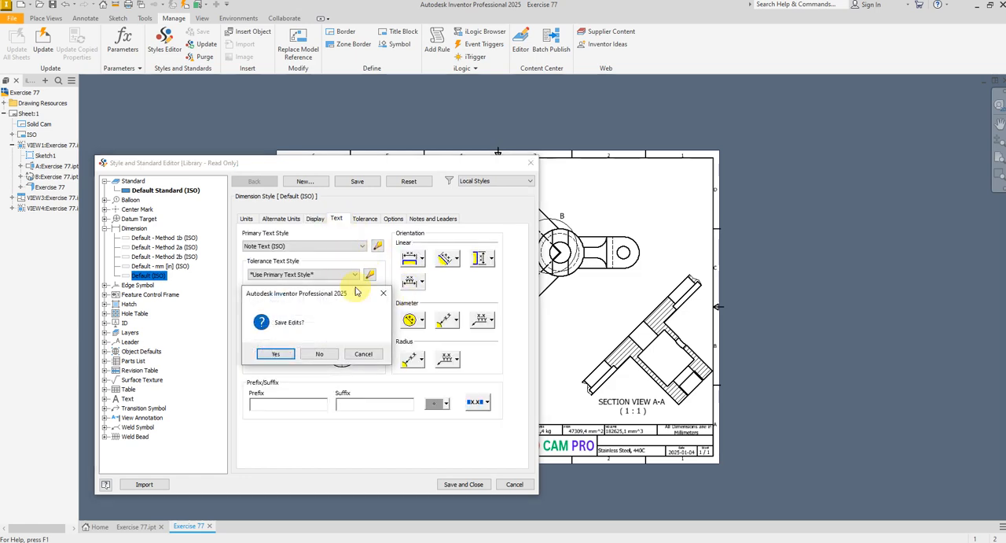
{"action": "left_click", "coordinate": [276, 354]}
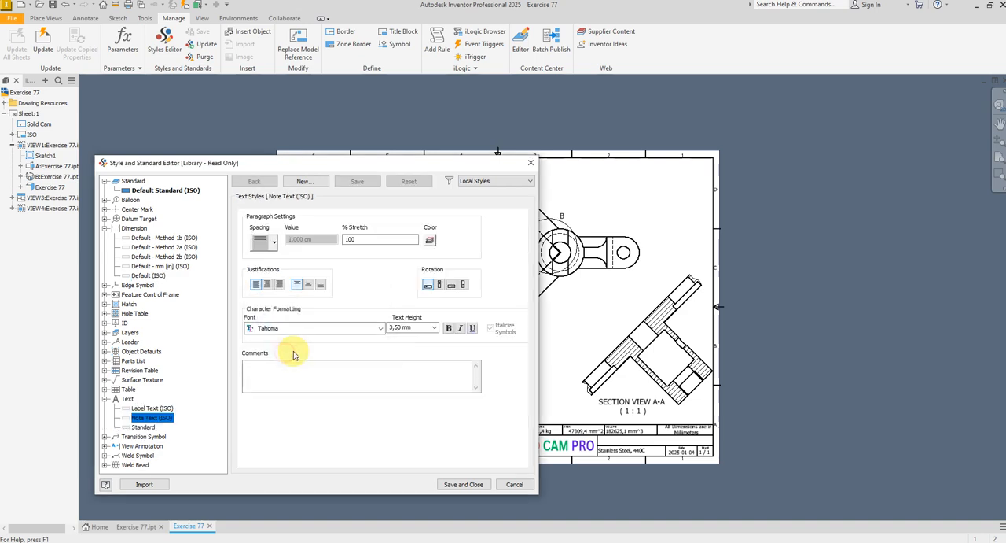
{"action": "left_click", "coordinate": [429, 243]}
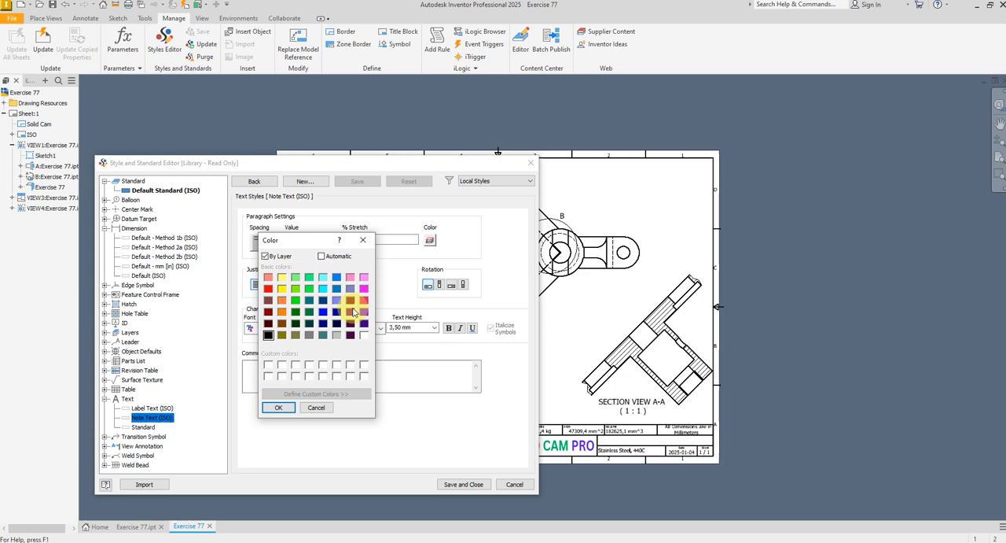
{"action": "left_click", "coordinate": [321, 313]}
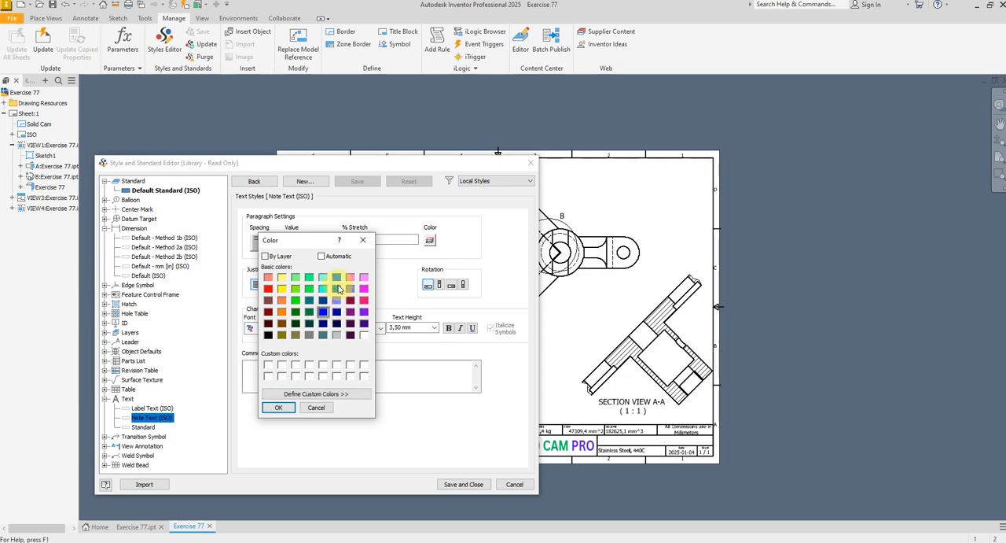
{"action": "left_click", "coordinate": [279, 408]}
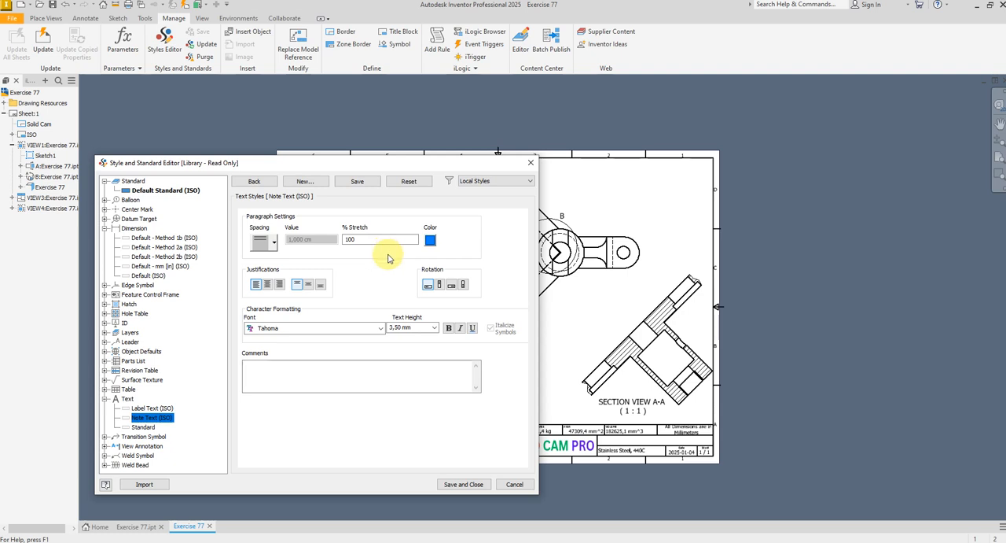
{"action": "left_click", "coordinate": [403, 327]}
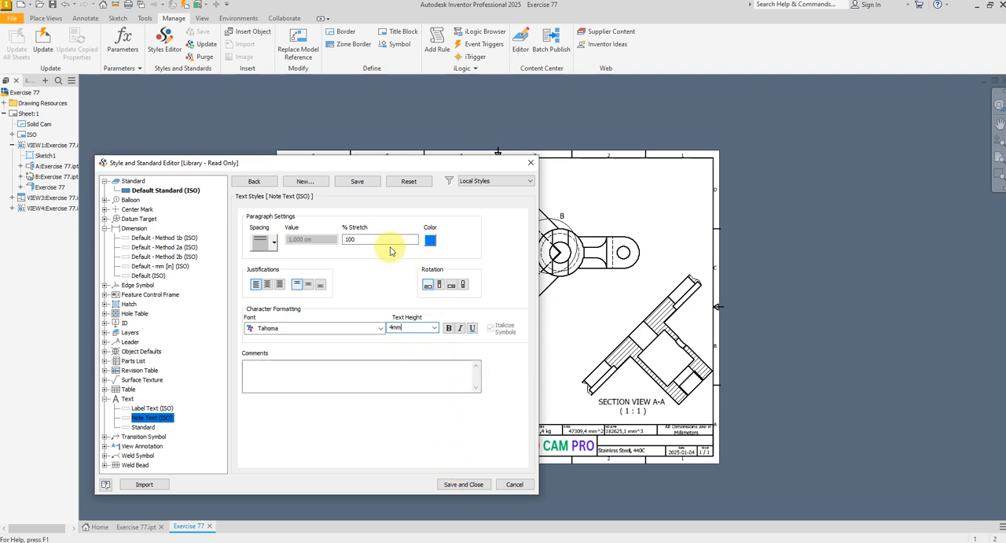
{"action": "left_click", "coordinate": [462, 484]}
Dimension the radius of the arm's rounded end in the plan view, with primary unit precision set to 0
{"action": "scroll", "coordinate": [491, 354], "scroll_direction": "up", "scroll_amount": 5}
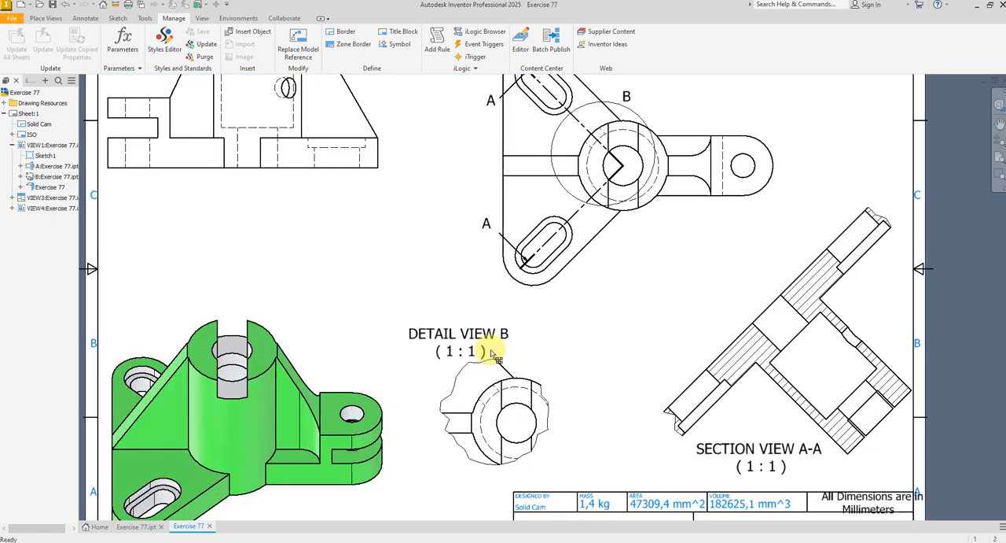
{"action": "scroll", "coordinate": [494, 356], "scroll_direction": "down", "scroll_amount": 5}
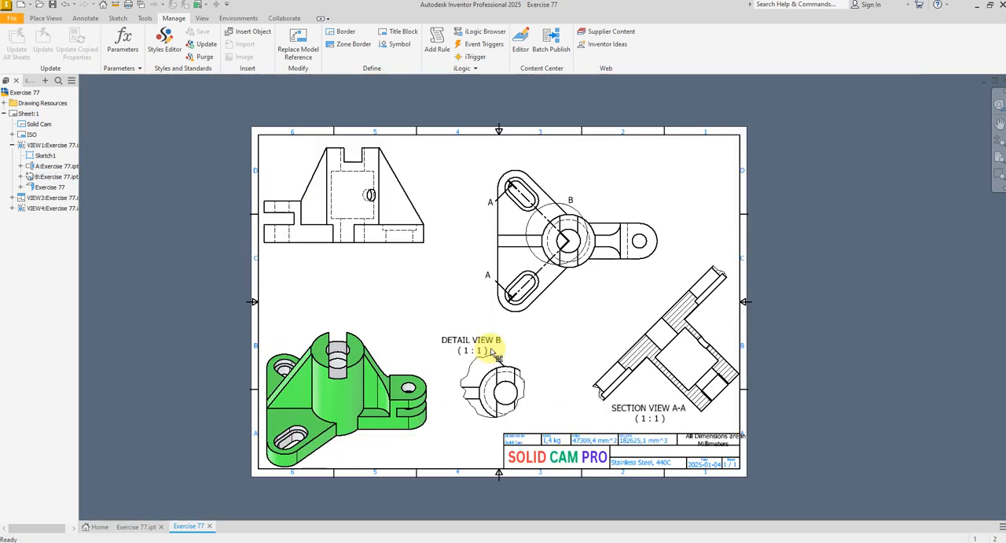
{"action": "left_click", "coordinate": [84, 18]}
{"action": "left_click", "coordinate": [17, 39]}
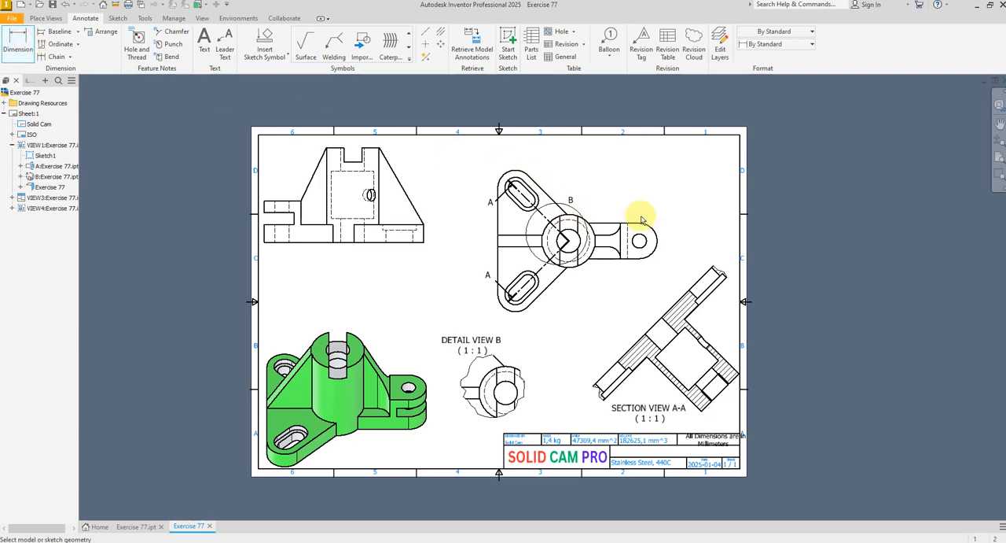
{"action": "scroll", "coordinate": [641, 219], "scroll_direction": "up", "scroll_amount": 4}
{"action": "left_click", "coordinate": [665, 235]}
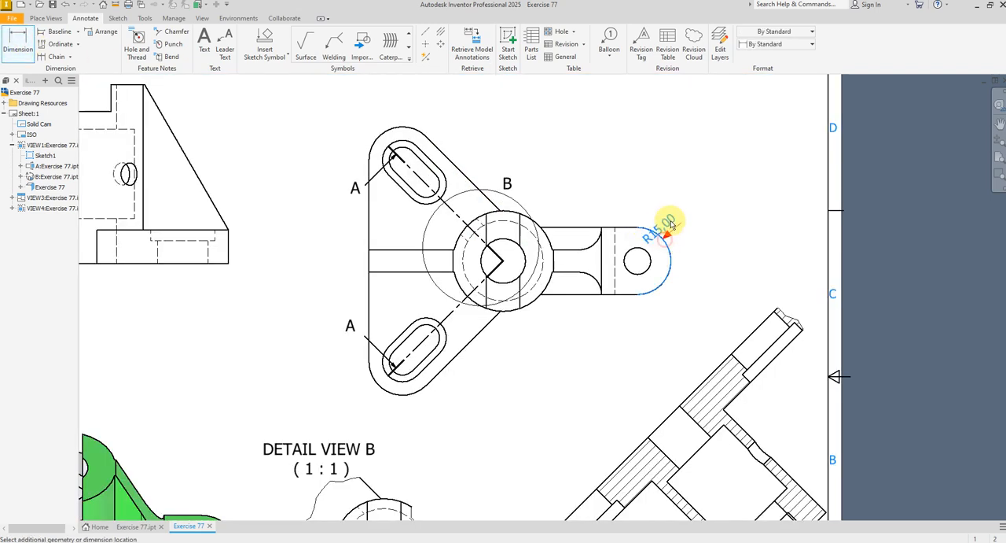
{"action": "left_click", "coordinate": [715, 203]}
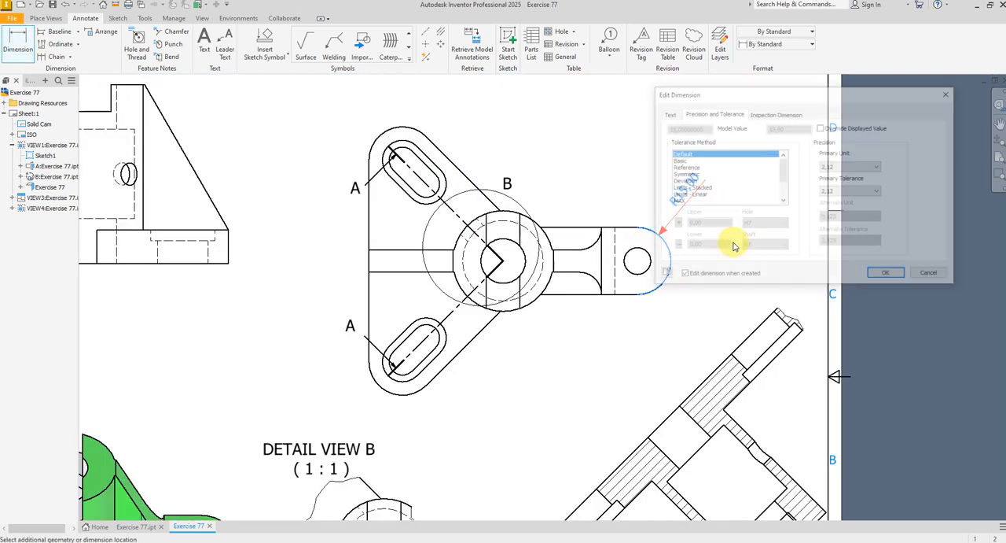
{"action": "left_click", "coordinate": [856, 167]}
{"action": "left_click", "coordinate": [842, 178]}
{"action": "left_click", "coordinate": [888, 275]}
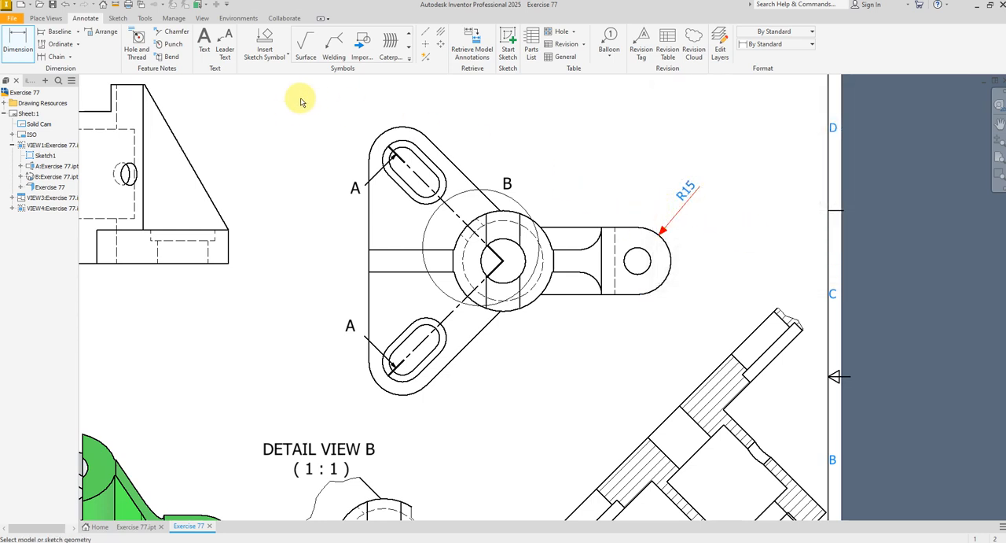
Set the outside diameter and radius text orientation in the Default (ISO) dimension style to horizontal
{"action": "left_click", "coordinate": [172, 19]}
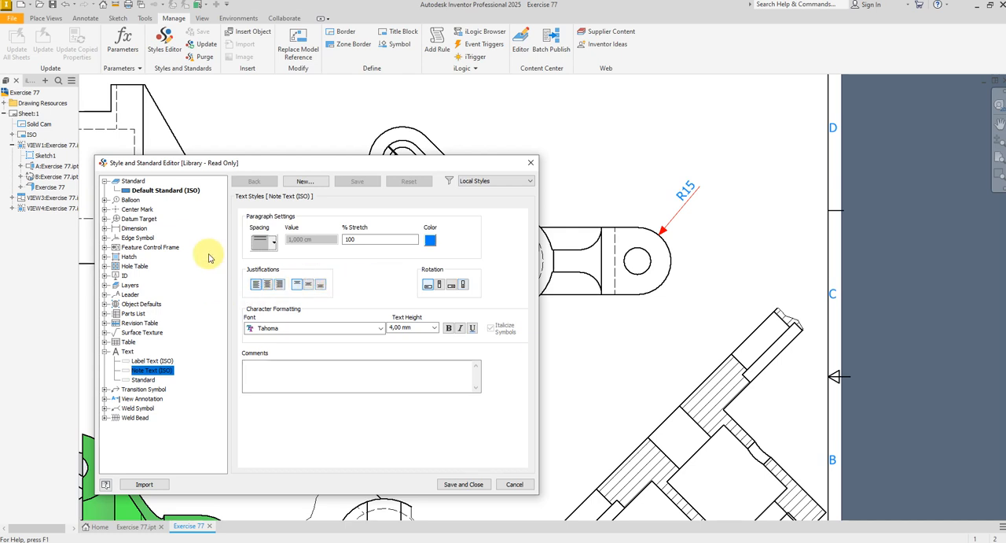
{"action": "left_click", "coordinate": [105, 228]}
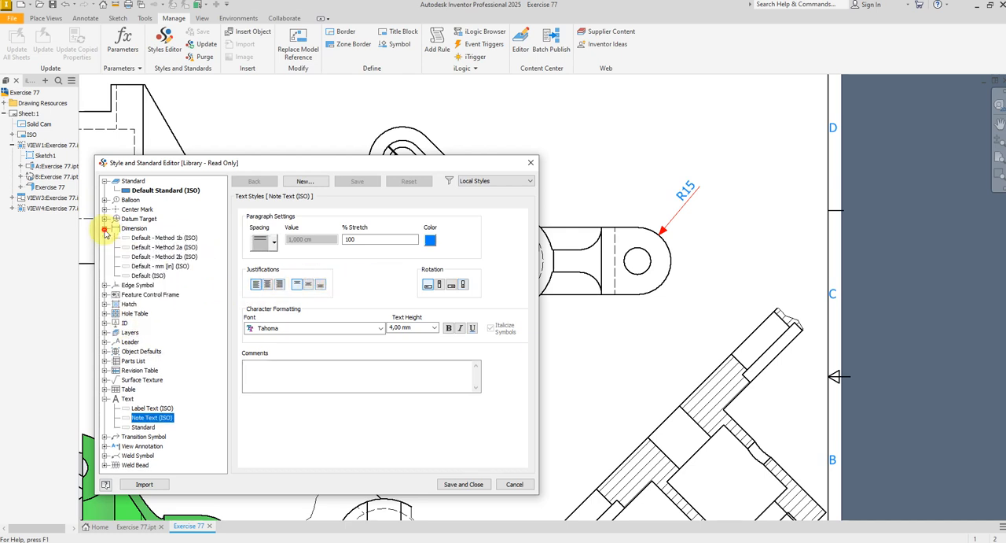
{"action": "left_click", "coordinate": [140, 276]}
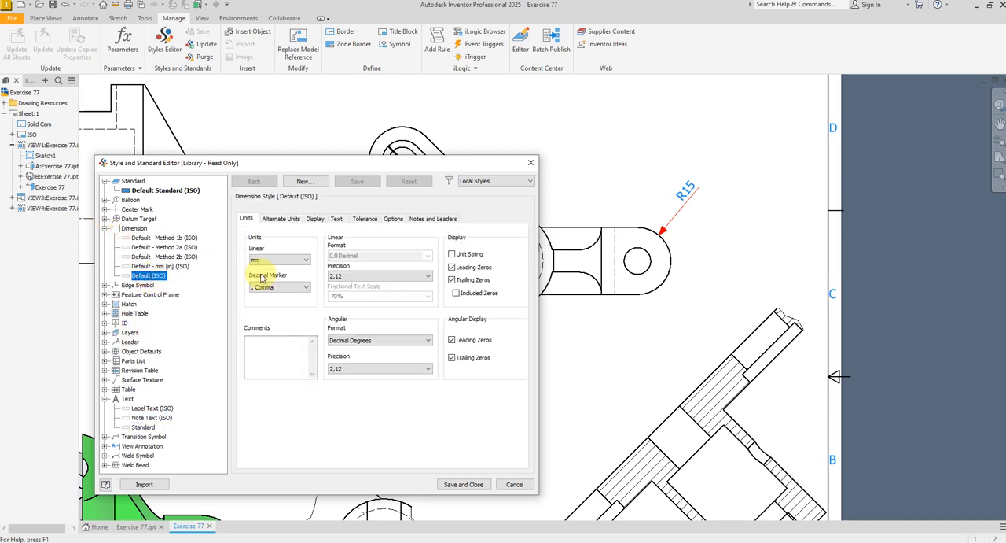
{"action": "left_click", "coordinate": [337, 219]}
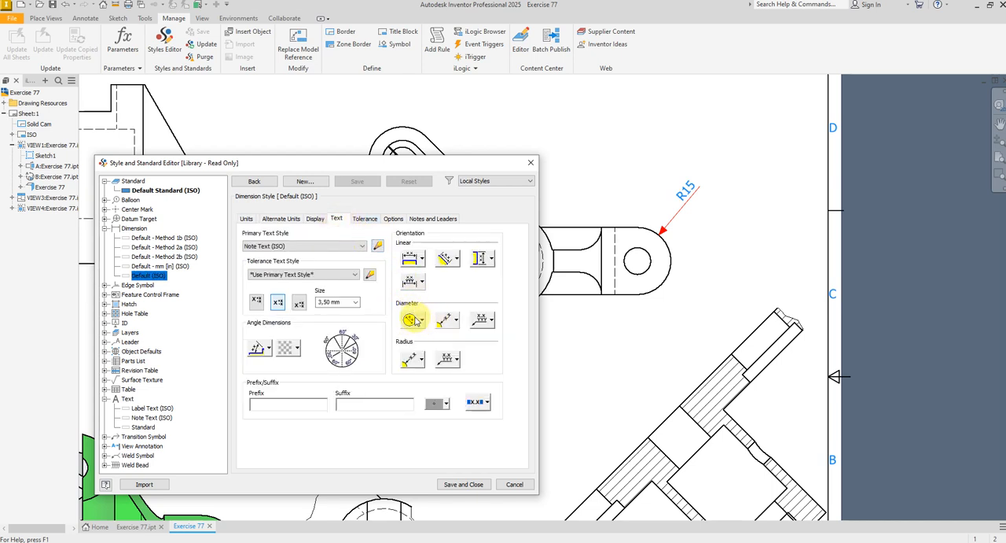
{"action": "left_click", "coordinate": [454, 322]}
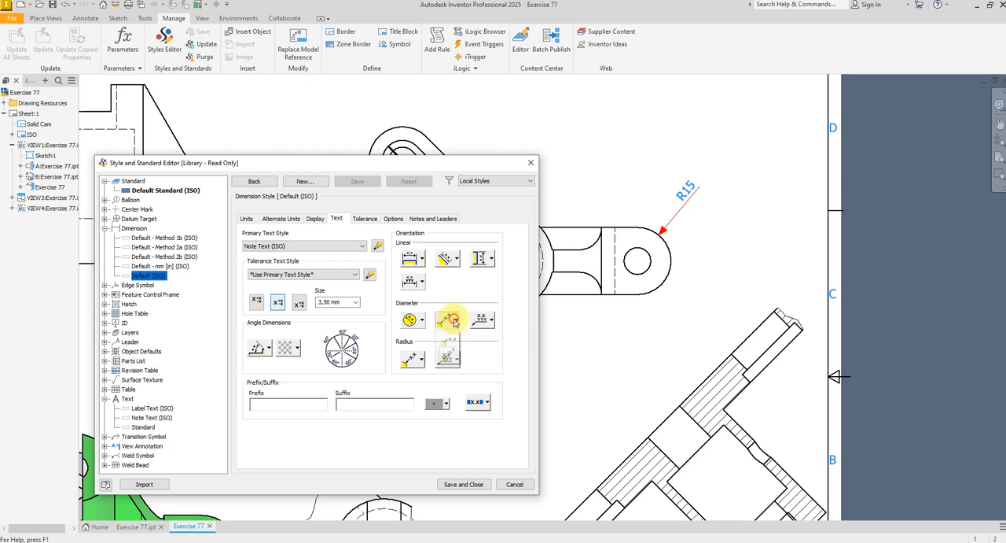
{"action": "left_click", "coordinate": [451, 343]}
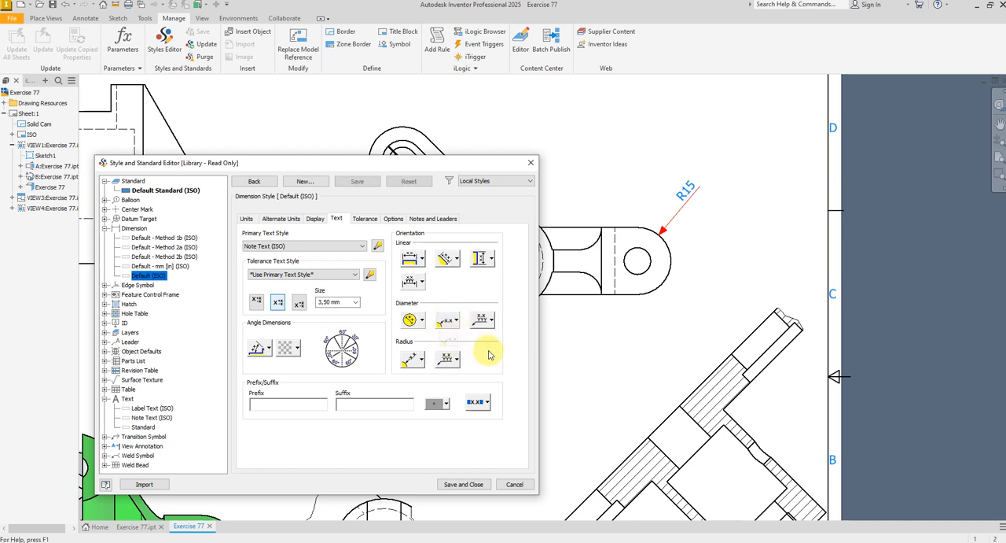
{"action": "left_click", "coordinate": [422, 361]}
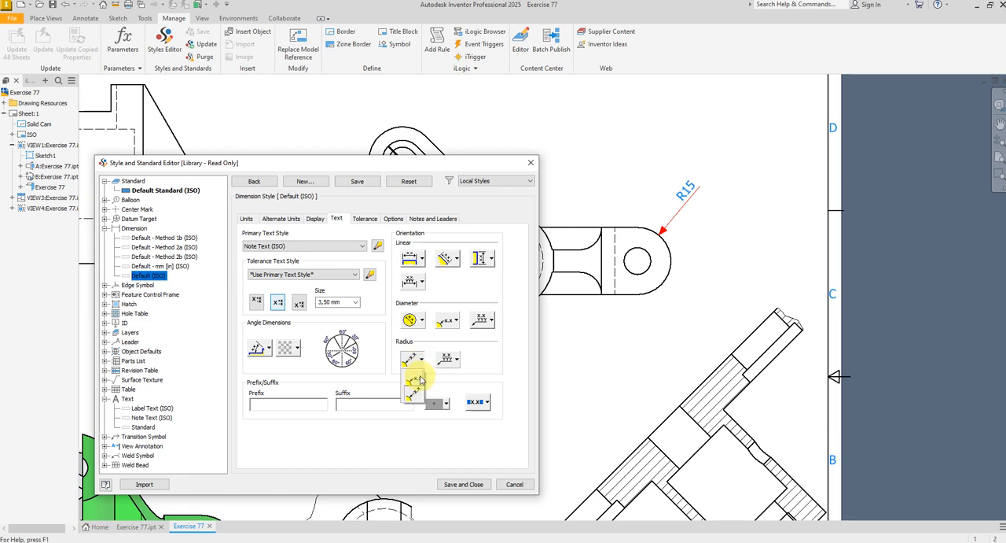
{"action": "left_click", "coordinate": [416, 380]}
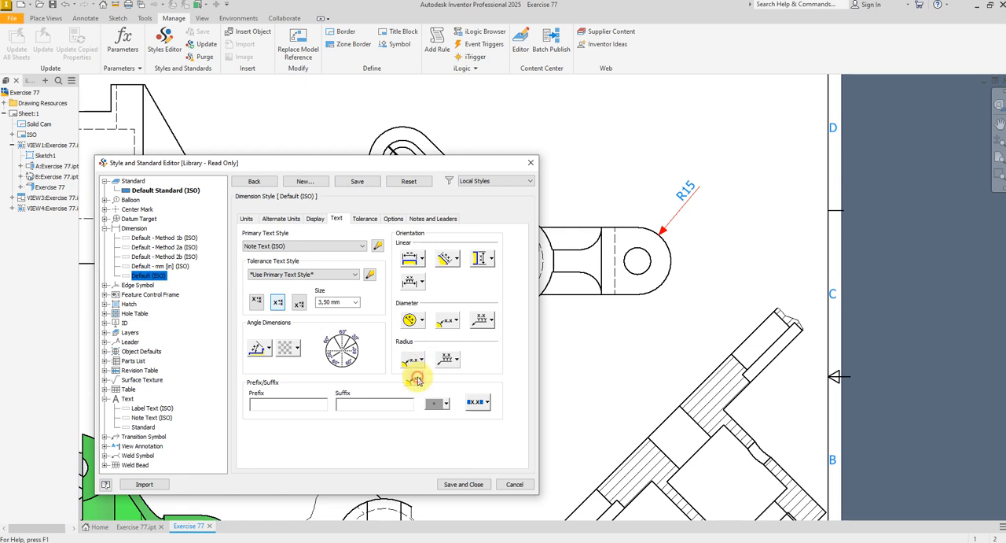
Set the hole note text orientation in the Default (ISO) dimension style to horizontal and save the style
{"action": "left_click", "coordinate": [425, 218]}
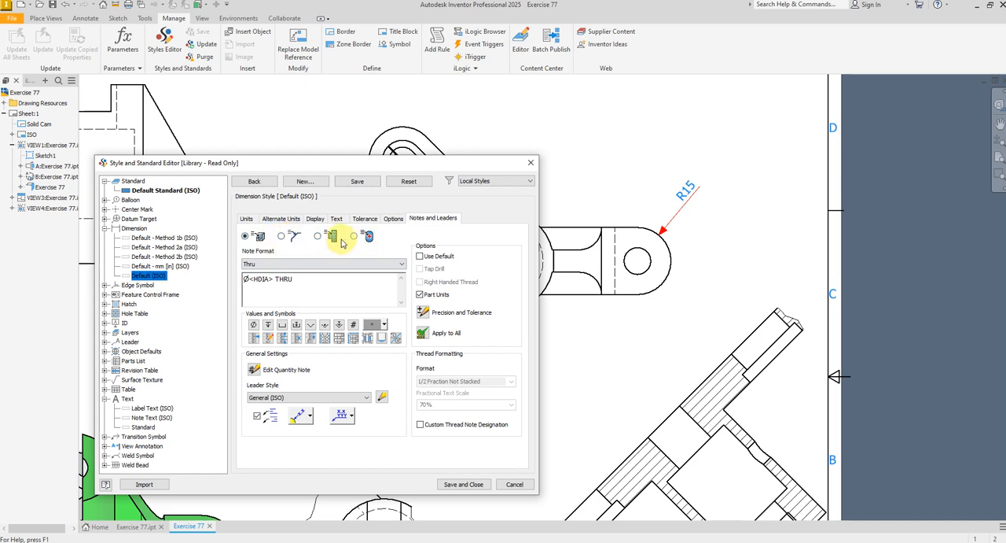
{"action": "left_click", "coordinate": [310, 418]}
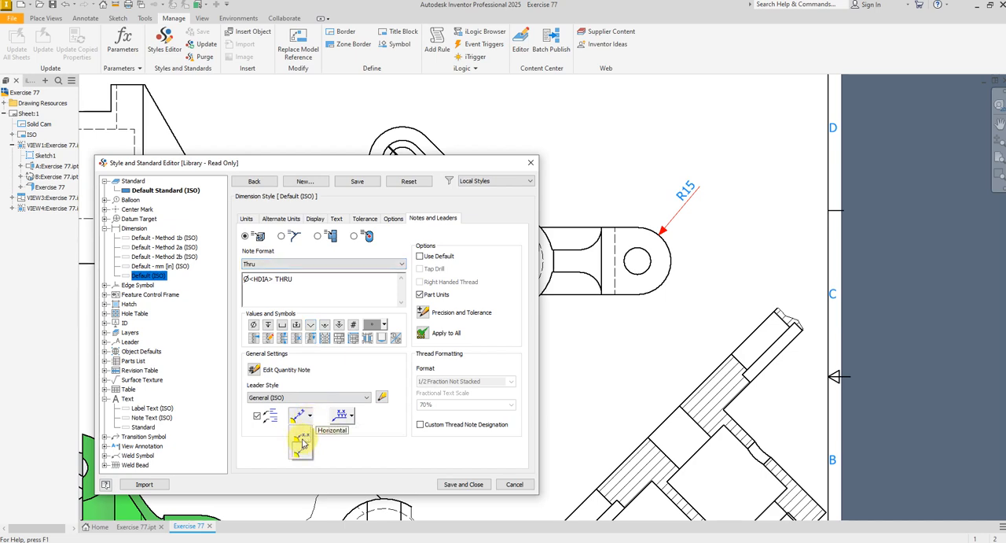
{"action": "left_click", "coordinate": [302, 442]}
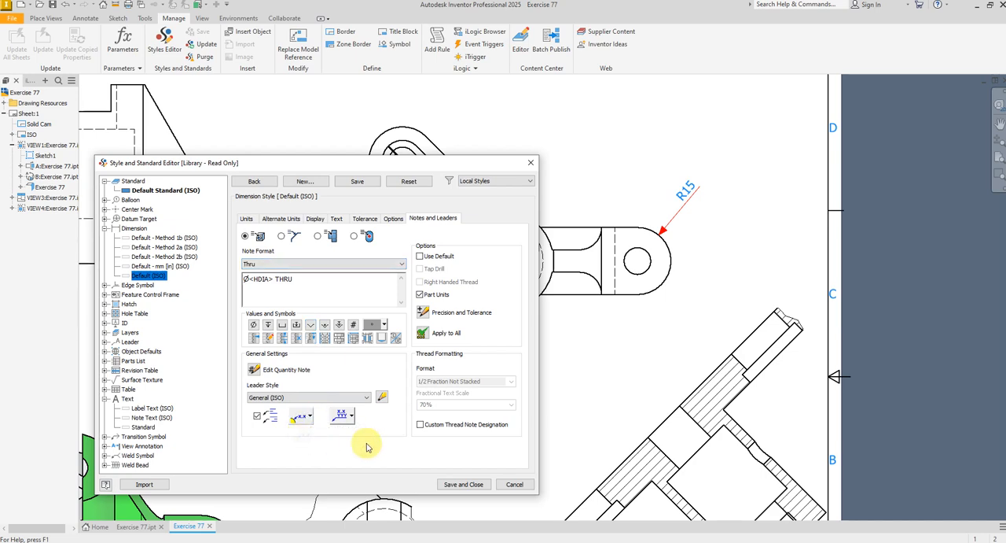
{"action": "left_click", "coordinate": [464, 485]}
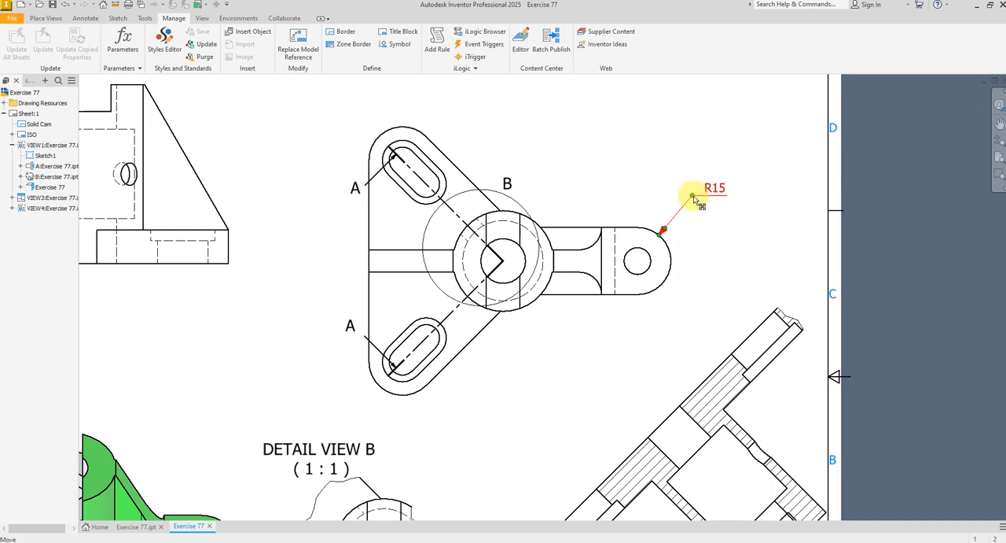
Reposition the R15 dimension text just above and outside the arm's rounded end in the plan view
{"action": "left_click_drag", "start_coordinate": [699, 214], "coordinate": [728, 288]}
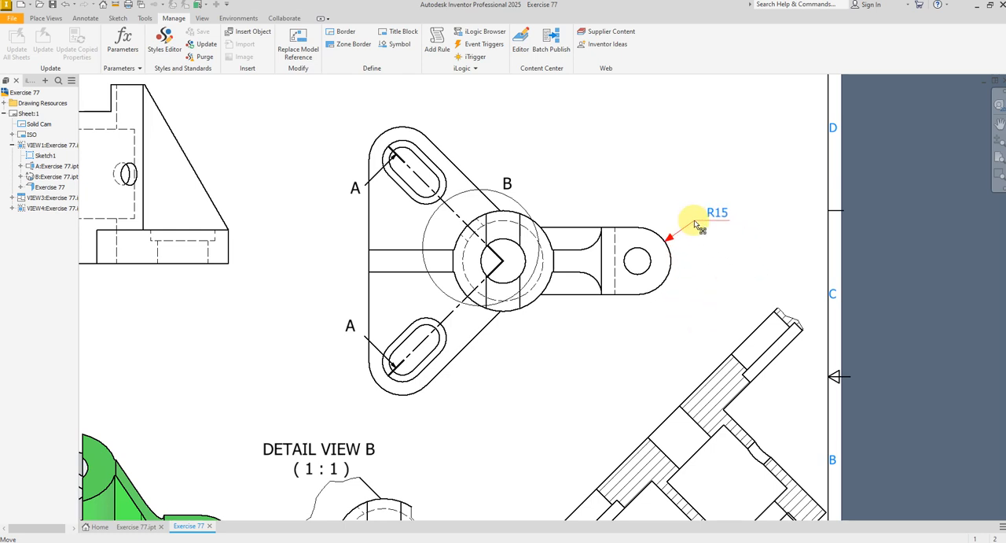
{"action": "left_click_drag", "start_coordinate": [695, 224], "coordinate": [693, 215]}
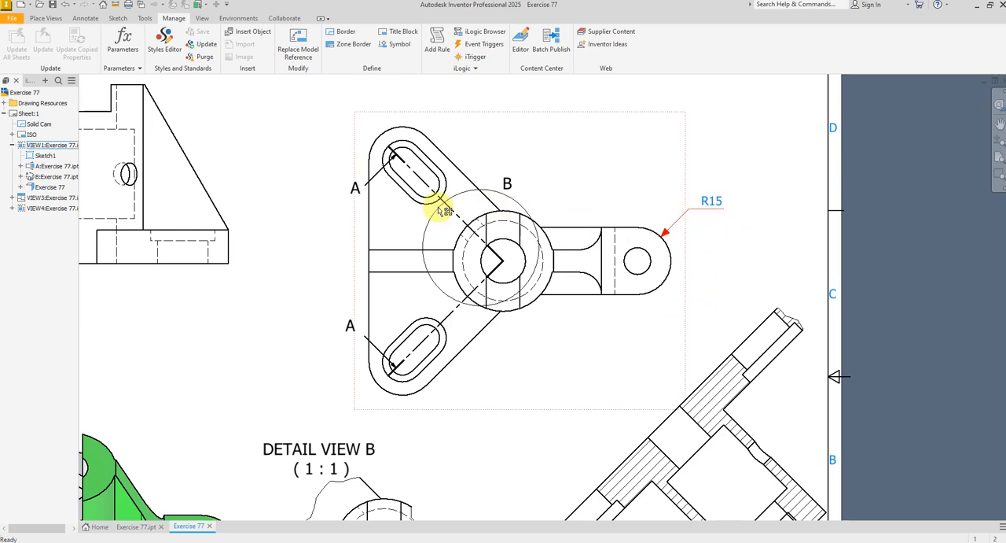
Dimension the diameter of the hole in the arm's rounded end, placing it below the arm with precision 0
{"action": "left_click", "coordinate": [84, 18]}
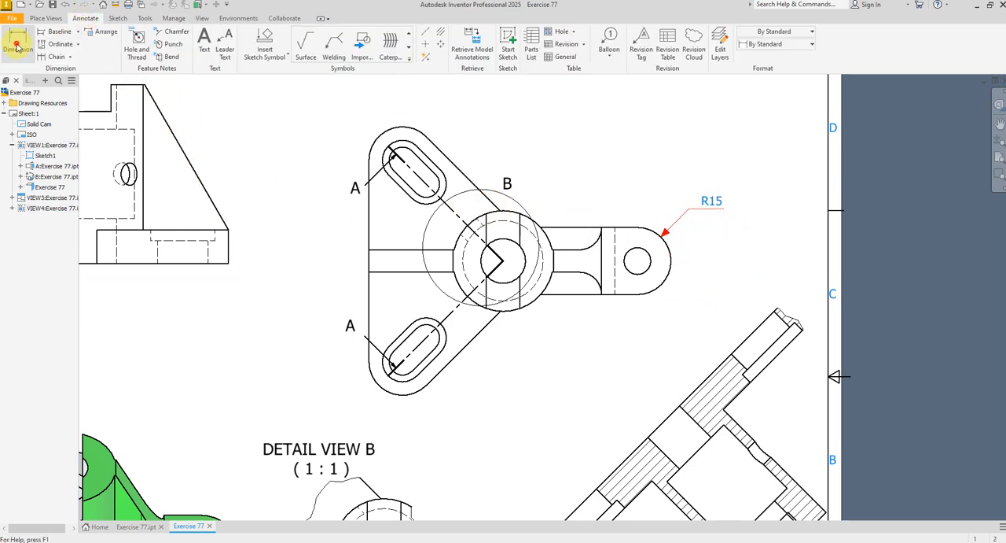
{"action": "left_click", "coordinate": [16, 44]}
{"action": "scroll", "coordinate": [684, 282], "scroll_direction": "up", "scroll_amount": 3}
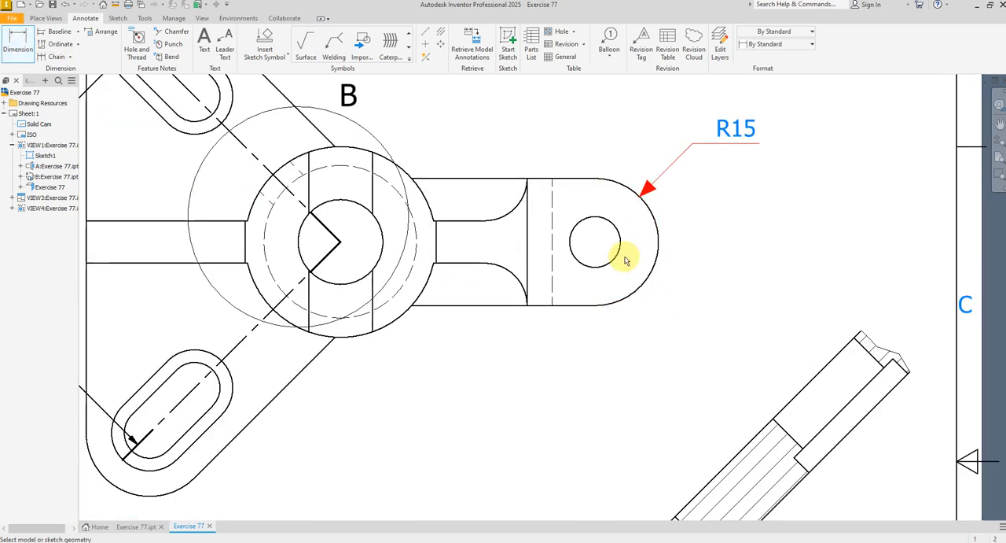
{"action": "left_click", "coordinate": [611, 223]}
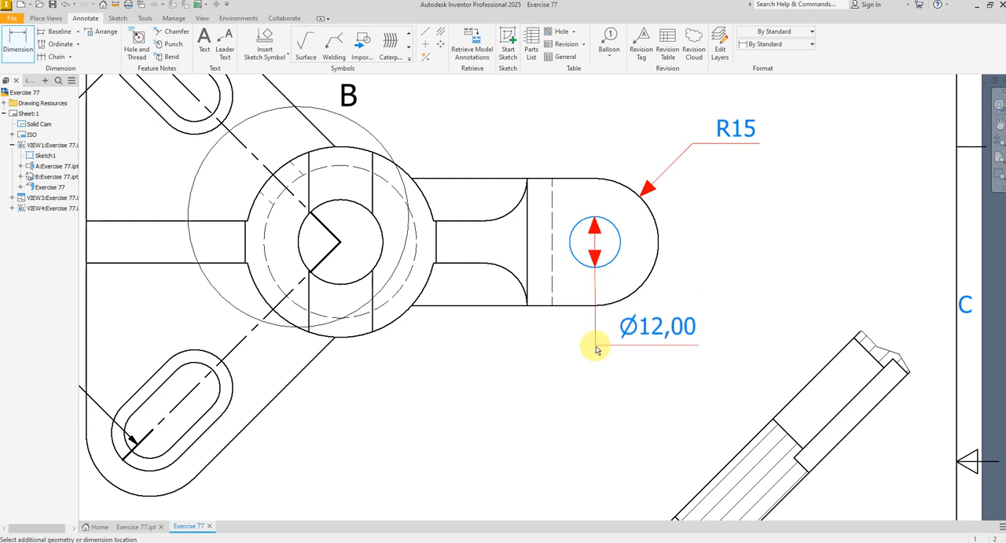
{"action": "left_click", "coordinate": [674, 340]}
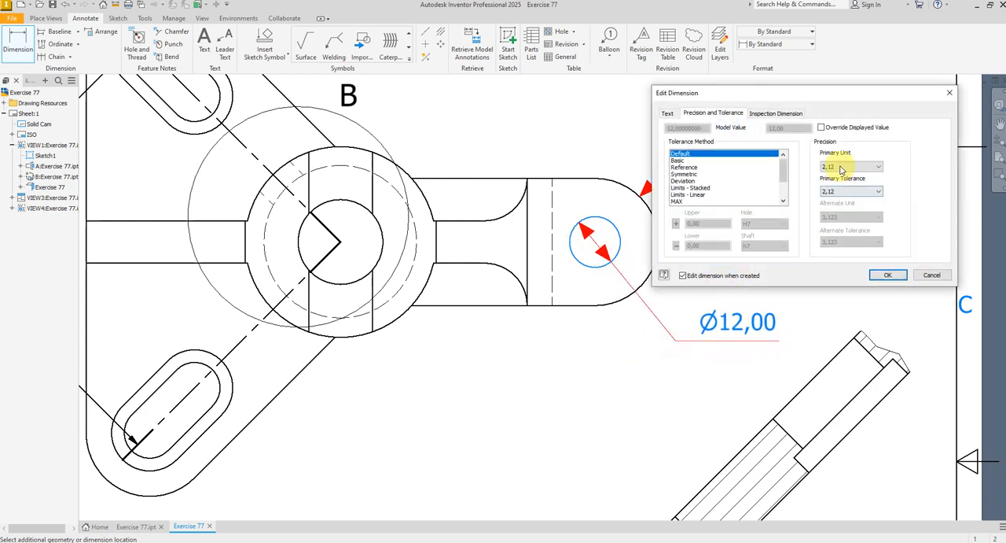
{"action": "left_click", "coordinate": [834, 167]}
{"action": "left_click", "coordinate": [832, 176]}
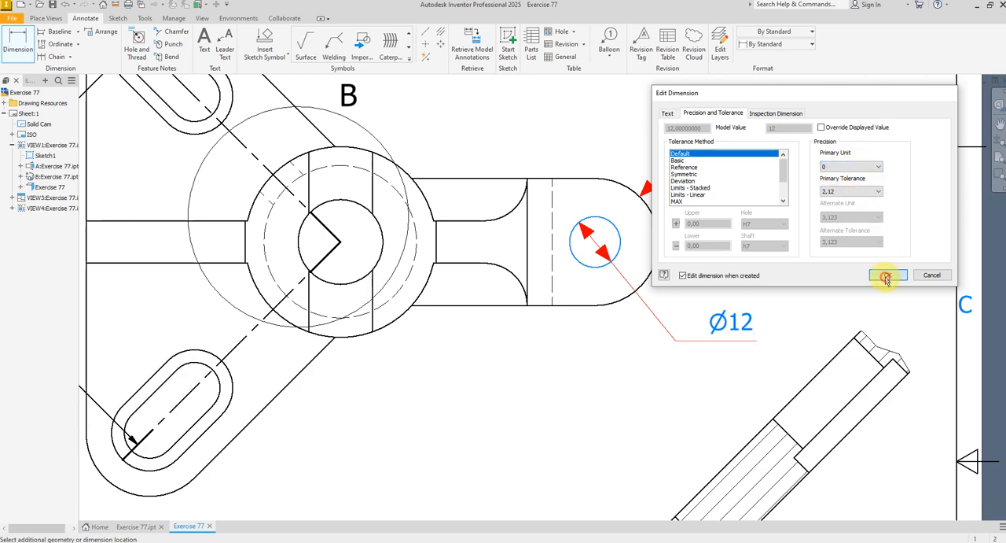
{"action": "left_click", "coordinate": [886, 277]}
Dimension the angle between the two section line legs in the plan view, placing it between the slots with precision 0
{"action": "scroll", "coordinate": [703, 312], "scroll_direction": "down", "scroll_amount": 2}
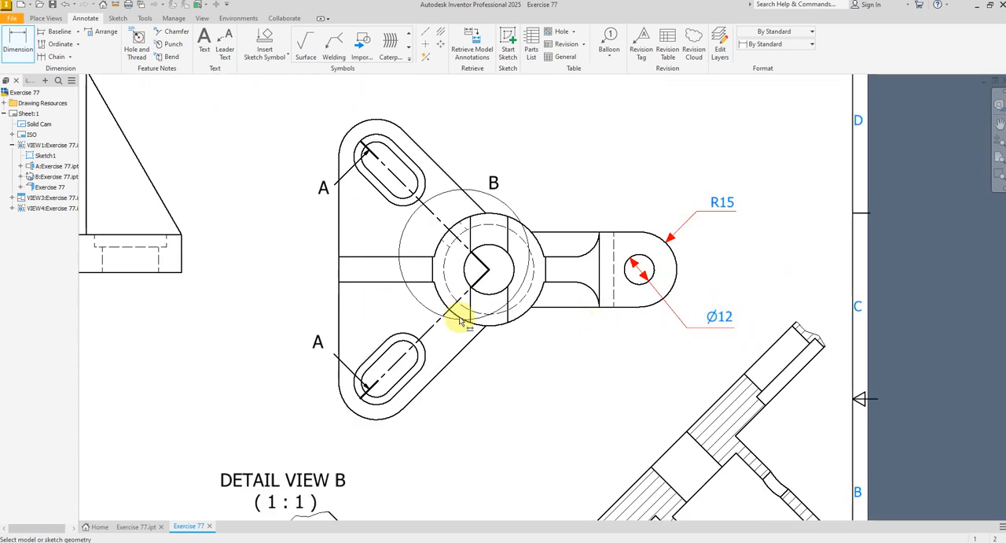
{"action": "scroll", "coordinate": [460, 321], "scroll_direction": "down", "scroll_amount": 3}
{"action": "scroll", "coordinate": [427, 287], "scroll_direction": "up", "scroll_amount": 4}
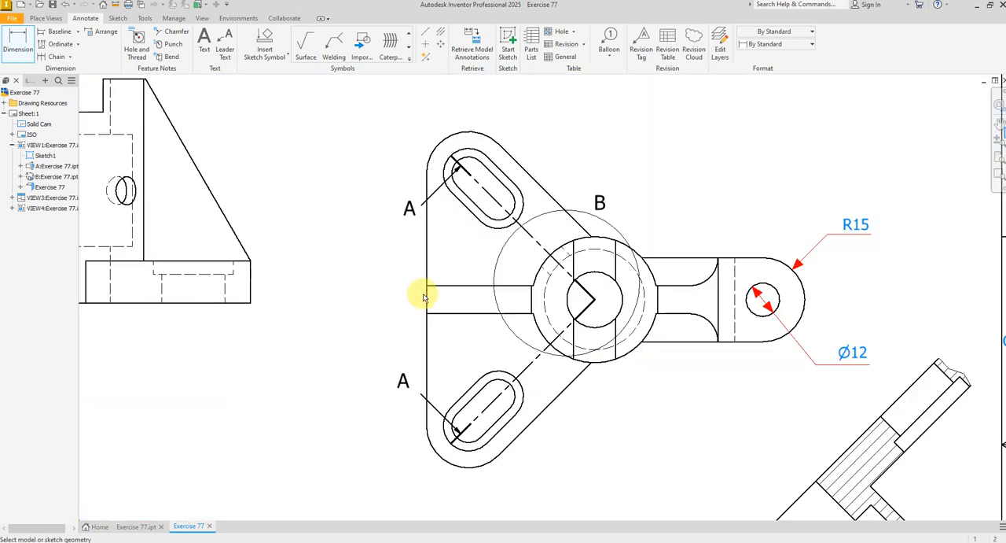
{"action": "left_click", "coordinate": [527, 236]}
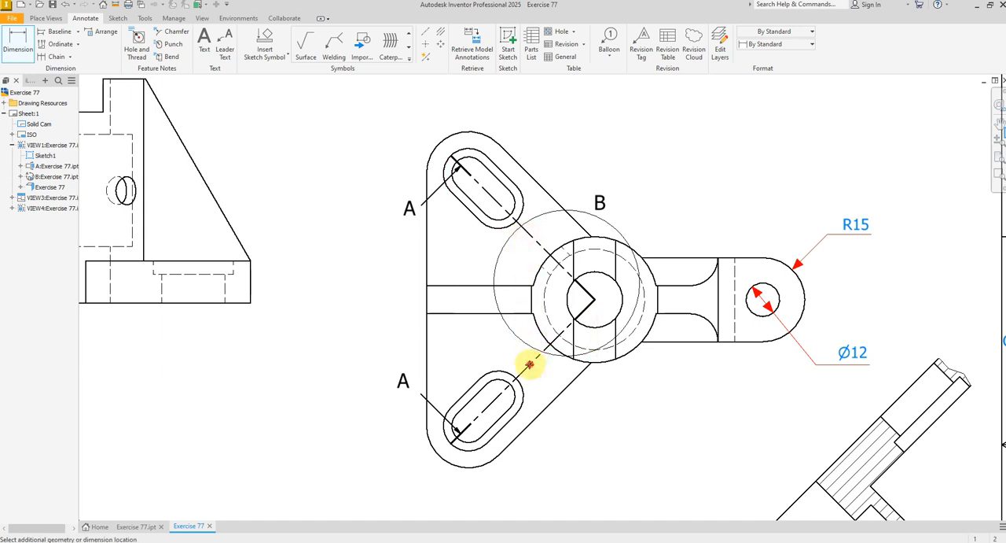
{"action": "left_click", "coordinate": [530, 364]}
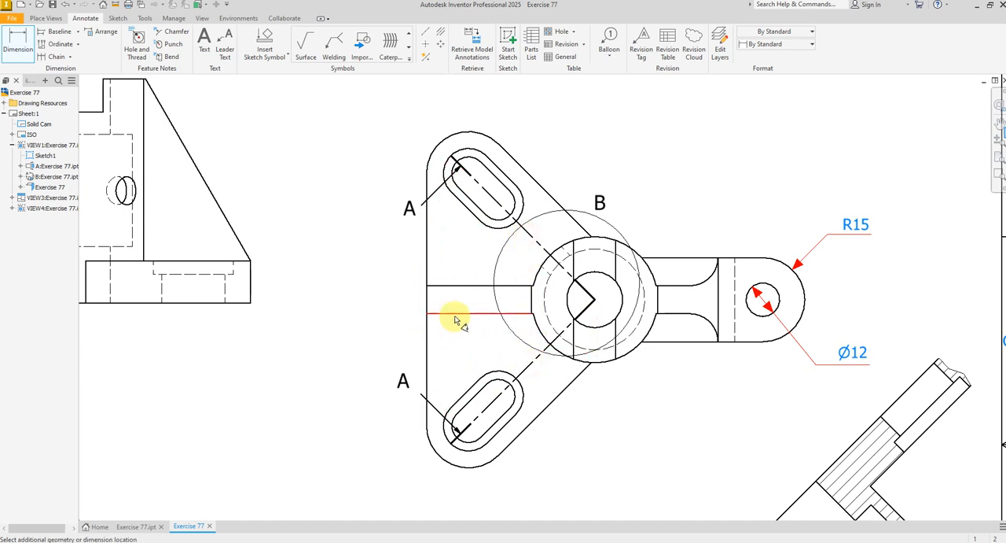
{"action": "left_click", "coordinate": [735, 238]}
{"action": "left_click", "coordinate": [852, 166]}
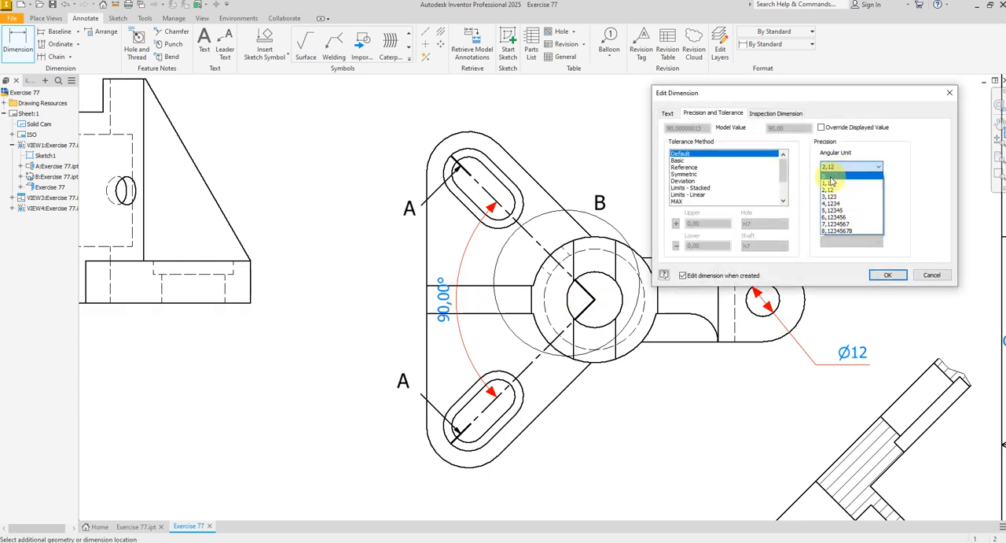
{"action": "left_click", "coordinate": [834, 176]}
{"action": "left_click", "coordinate": [882, 275]}
{"action": "scroll", "coordinate": [582, 299], "scroll_direction": "down", "scroll_amount": 5}
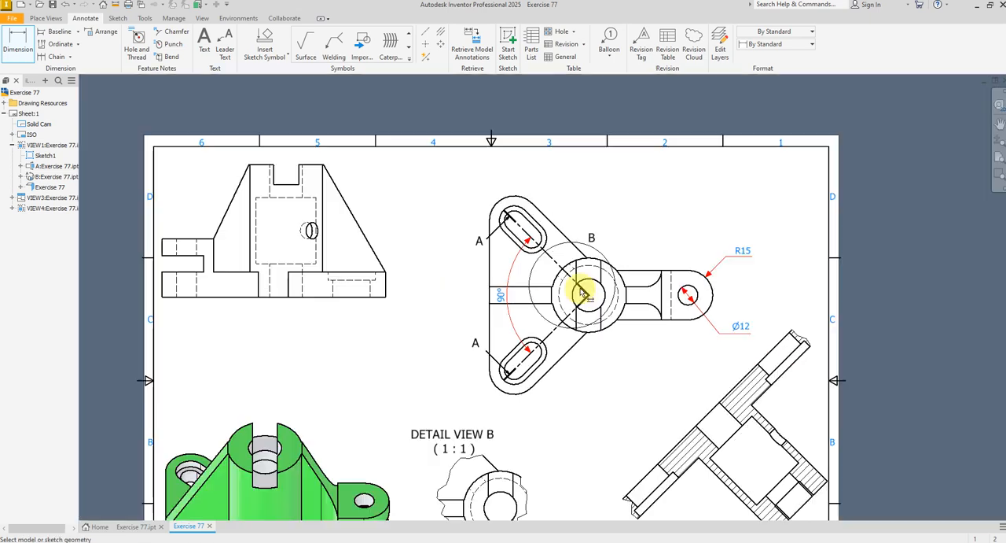
{"action": "scroll", "coordinate": [397, 284], "scroll_direction": "down", "scroll_amount": 2}
{"action": "scroll", "coordinate": [396, 281], "scroll_direction": "up", "scroll_amount": 3}
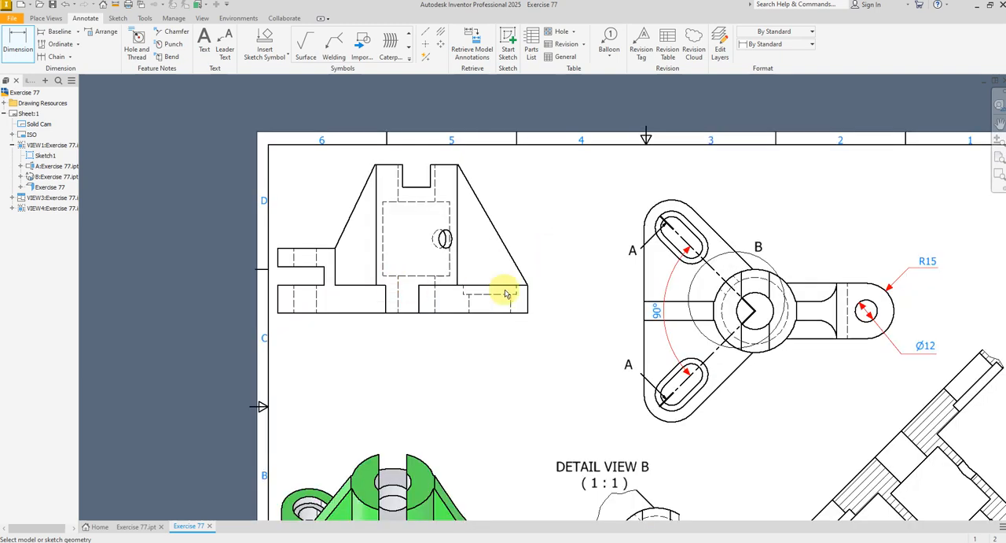
{"action": "right_click", "coordinate": [550, 254]}
{"action": "left_click", "coordinate": [584, 259]}
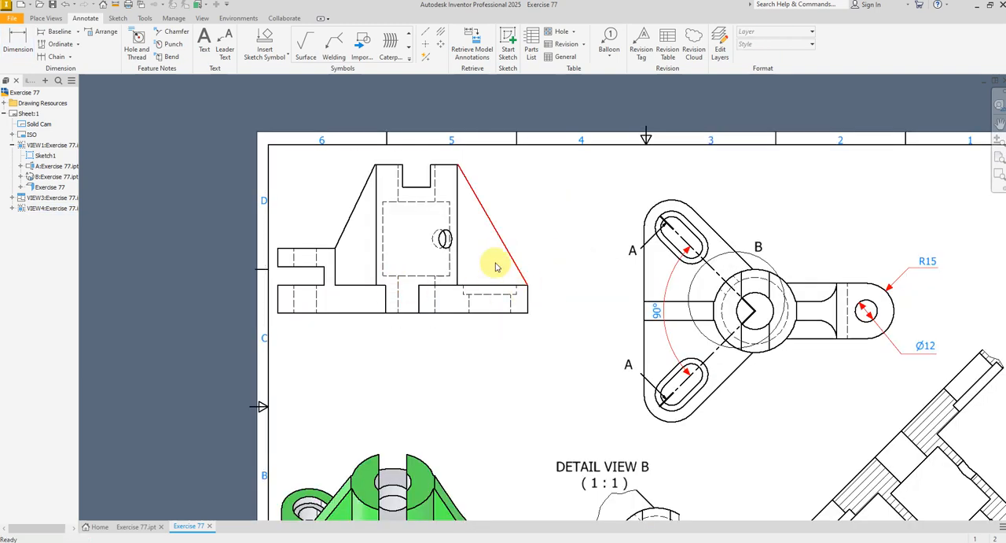
Try the Hidden Line Removed style on the elevation view and switch its hidden lines back on
{"action": "double_click", "coordinate": [542, 256]}
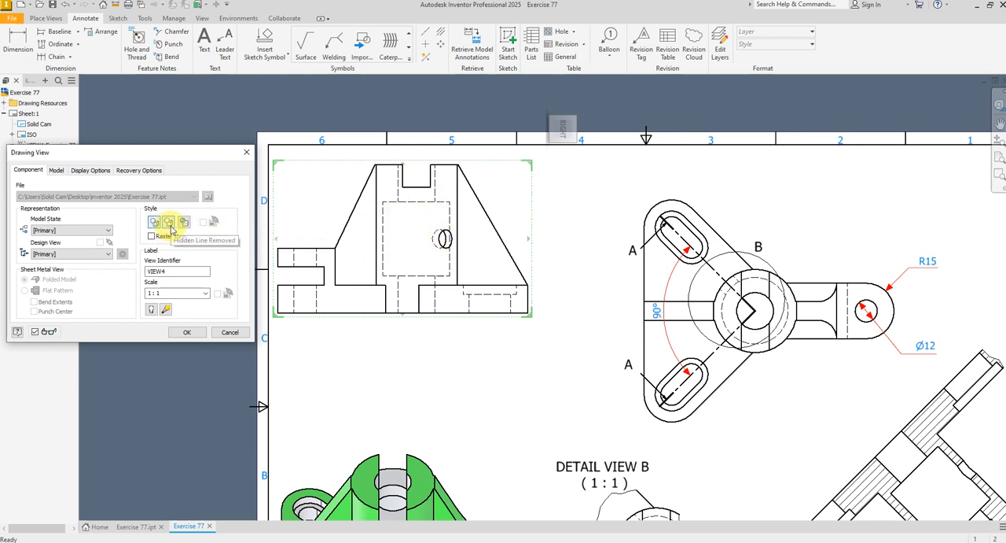
{"action": "left_click", "coordinate": [186, 333]}
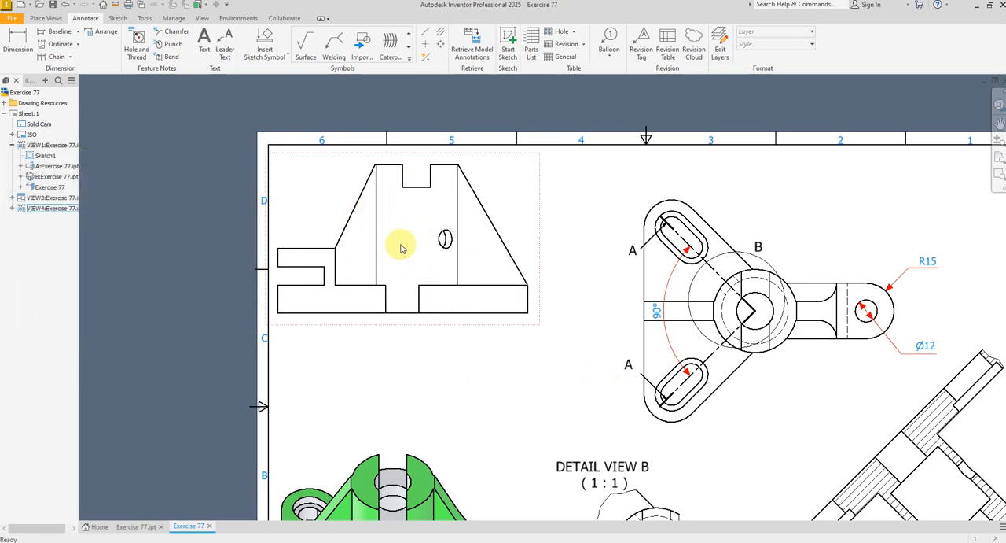
{"action": "double_click", "coordinate": [538, 252]}
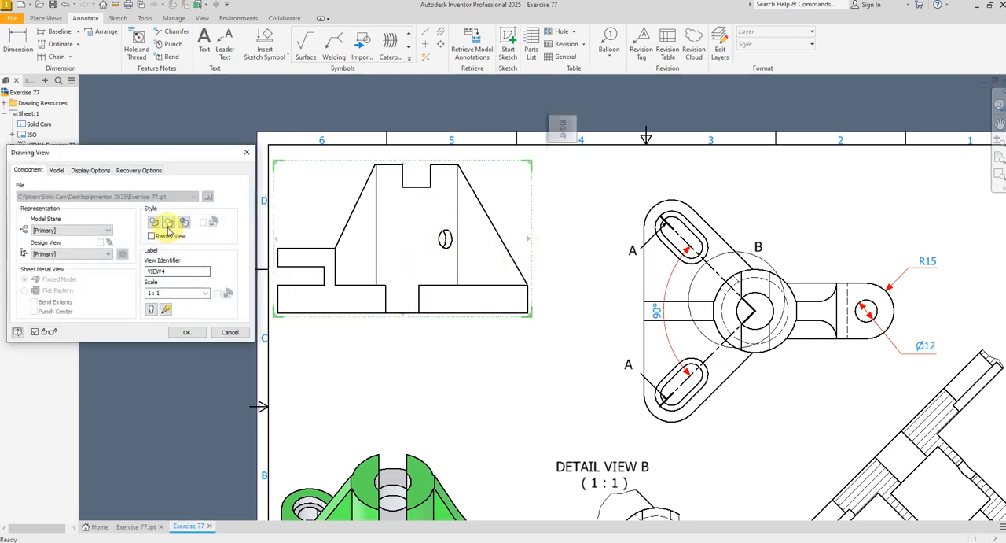
{"action": "left_click", "coordinate": [186, 332]}
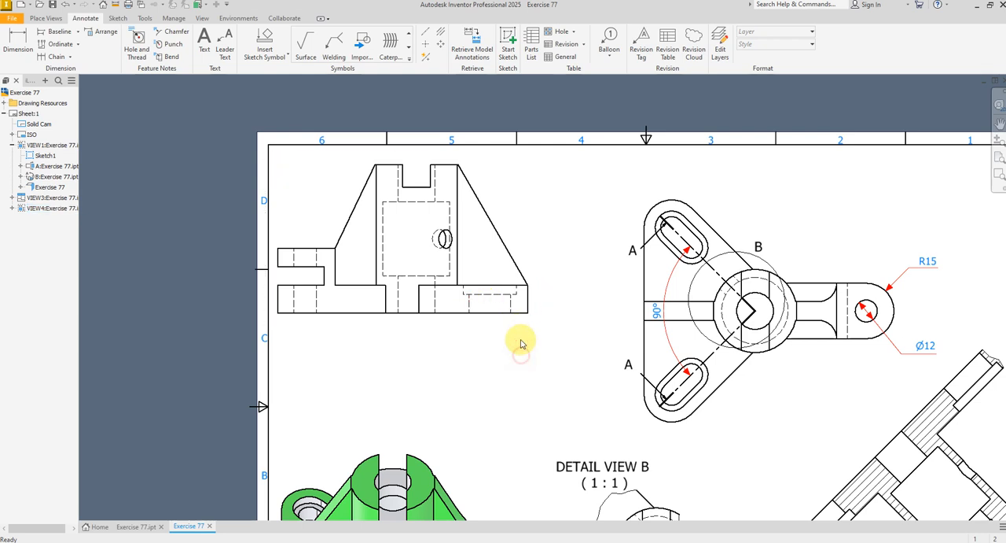
Shift the elevation view slightly down and right, and dimension the overall height of its forked end beside the fork
{"action": "left_click_drag", "start_coordinate": [512, 329], "coordinate": [542, 342]}
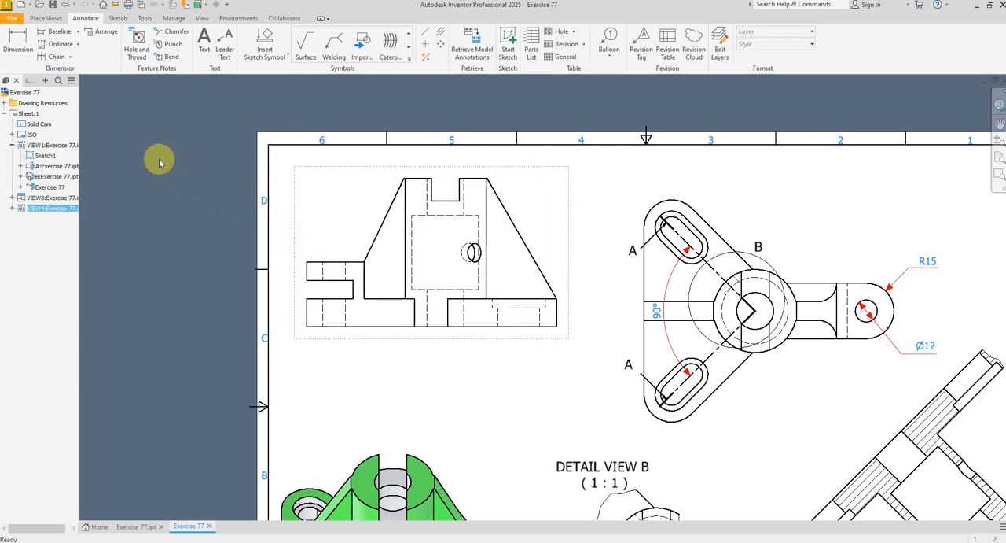
{"action": "left_click", "coordinate": [17, 38]}
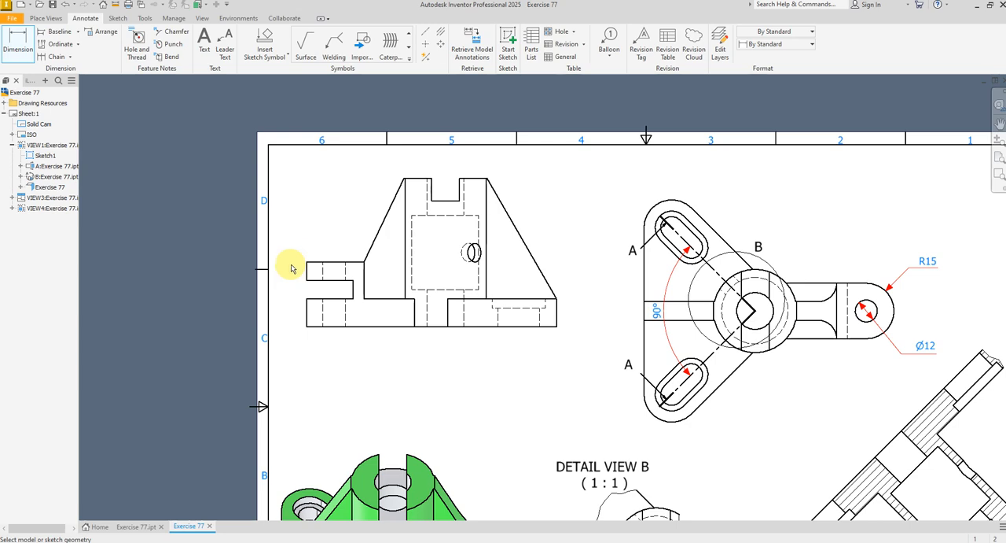
{"action": "left_click", "coordinate": [316, 326]}
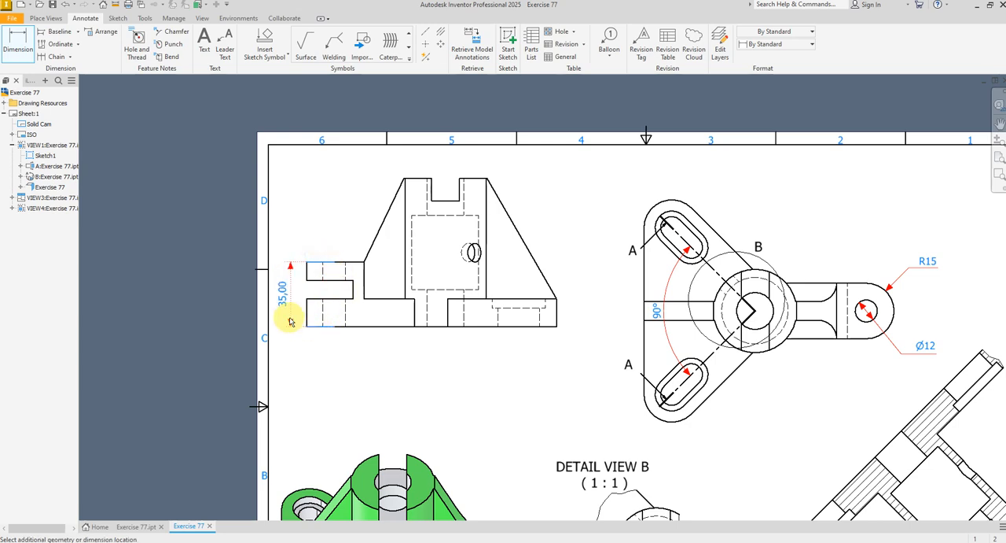
{"action": "left_click", "coordinate": [288, 321]}
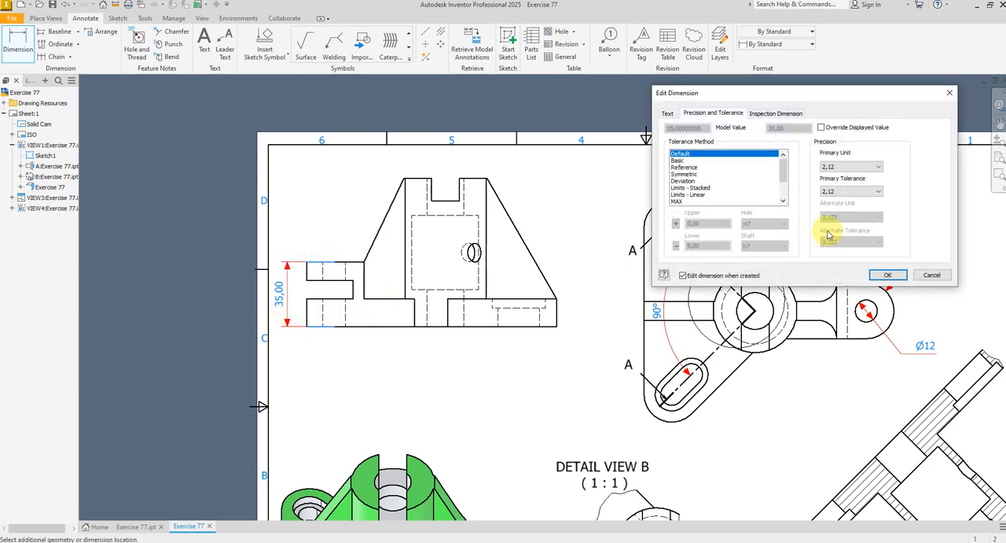
{"action": "left_click", "coordinate": [887, 275]}
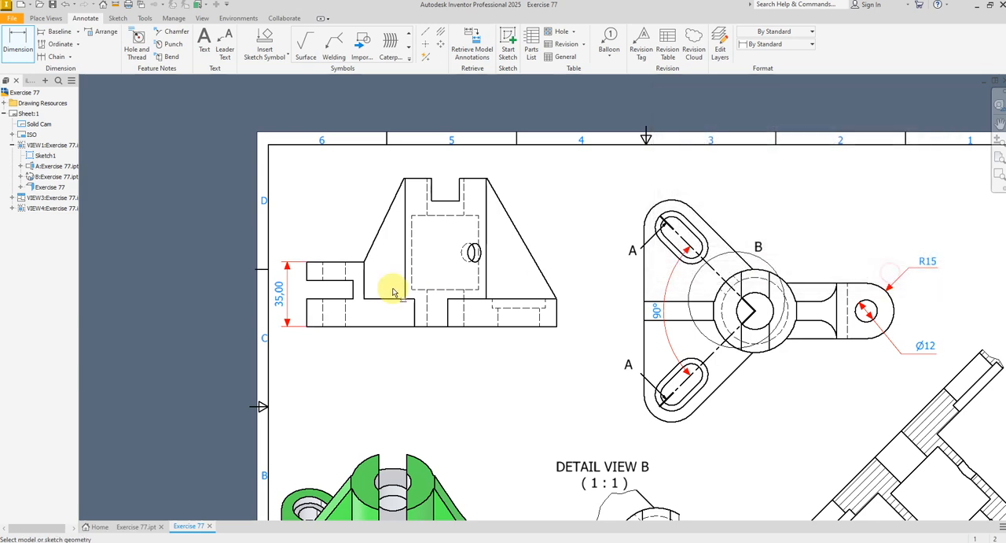
Dimension the base plate's thickness and the thickness of the fork's upper lug in the elevation view
{"action": "left_click", "coordinate": [373, 327]}
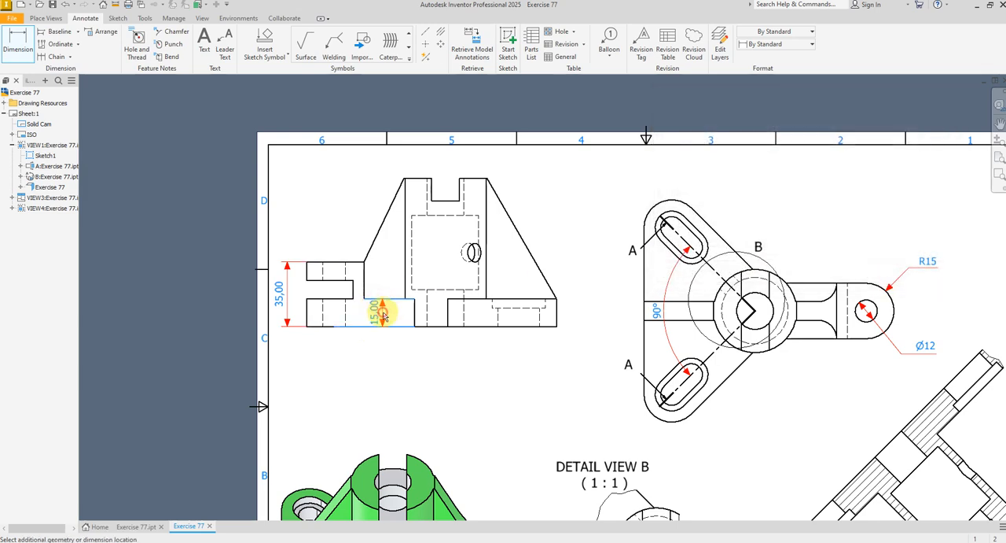
{"action": "left_click", "coordinate": [383, 313]}
{"action": "left_click", "coordinate": [888, 275]}
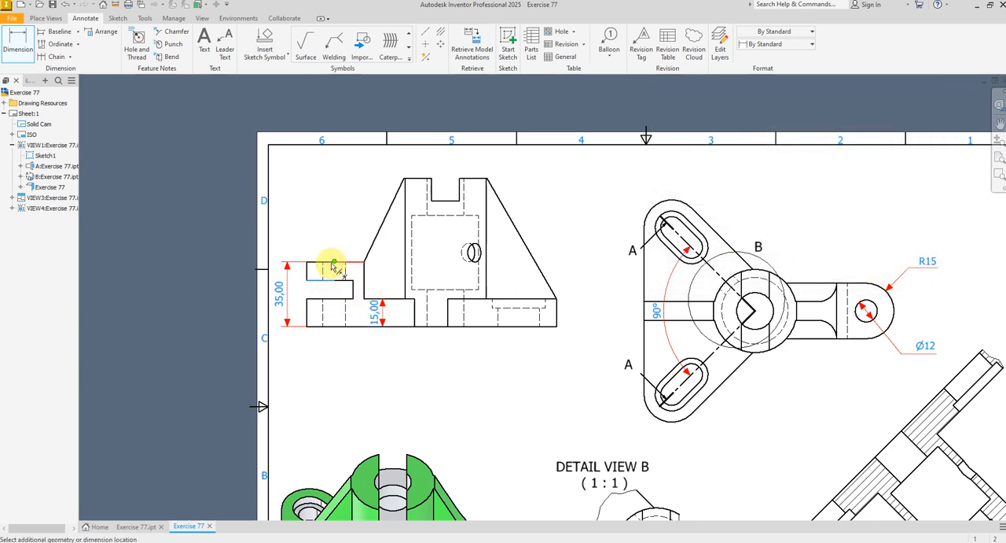
{"action": "left_click", "coordinate": [337, 271]}
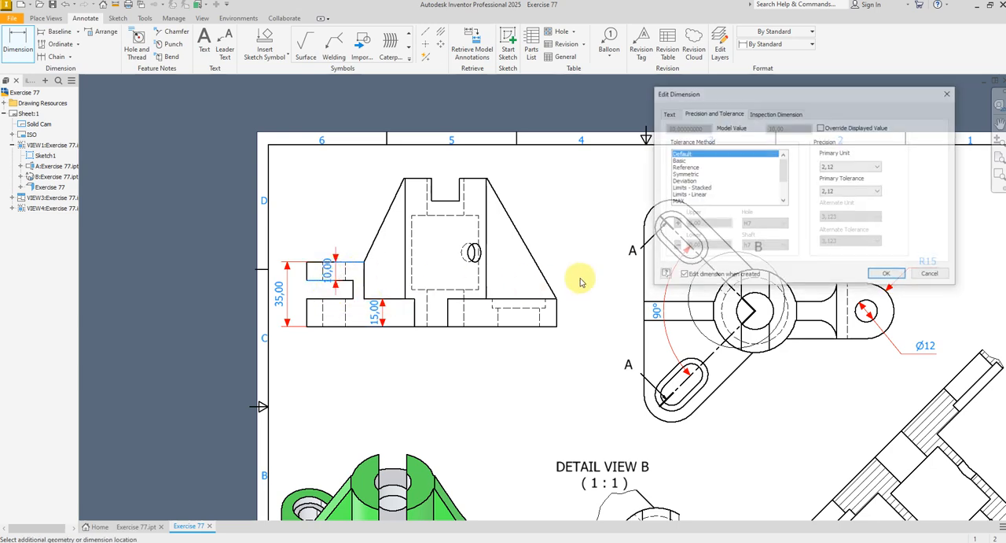
{"action": "left_click", "coordinate": [891, 275]}
{"action": "scroll", "coordinate": [342, 265], "scroll_direction": "up", "scroll_amount": 3}
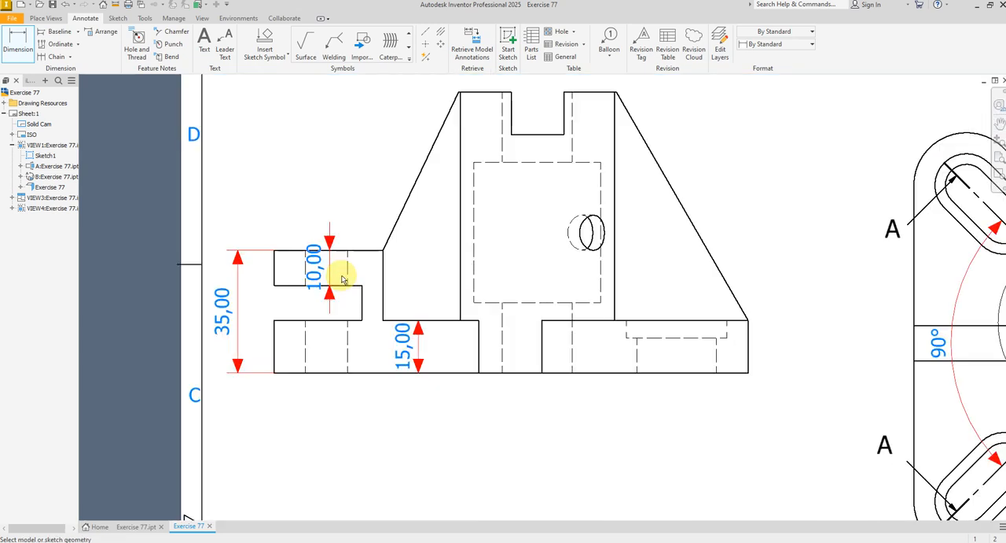
{"action": "scroll", "coordinate": [393, 267], "scroll_direction": "down", "scroll_amount": 2}
Move the fork lug's thickness dimension text above the fork and the base thickness dimension text below the base
{"action": "right_click", "coordinate": [423, 275]}
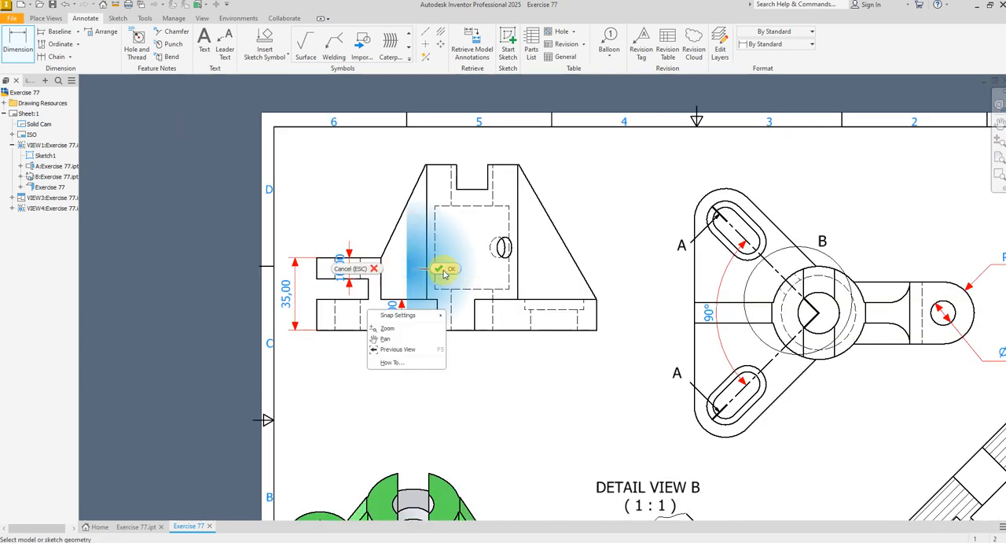
{"action": "left_click", "coordinate": [344, 269]}
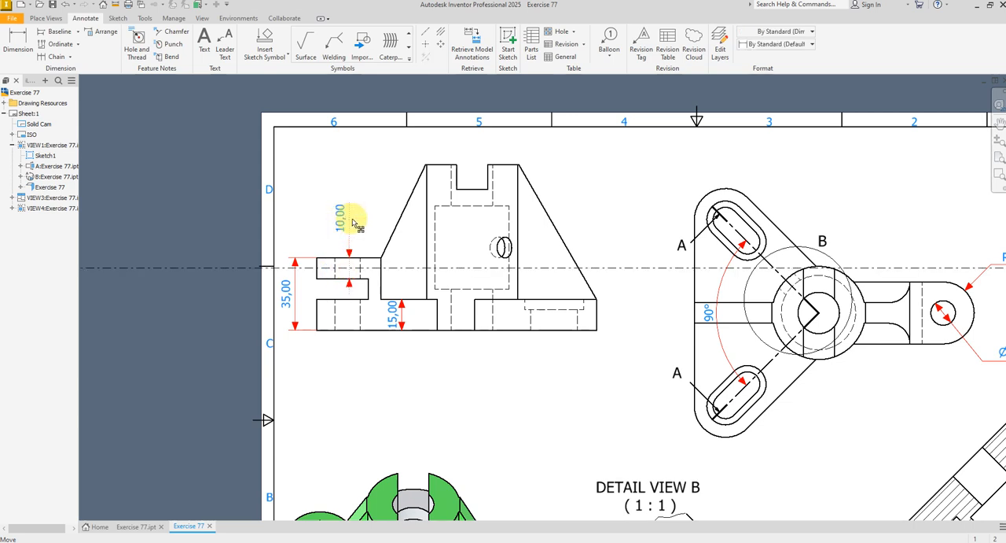
{"action": "left_click_drag", "start_coordinate": [354, 220], "coordinate": [354, 219]}
{"action": "left_click", "coordinate": [422, 366]}
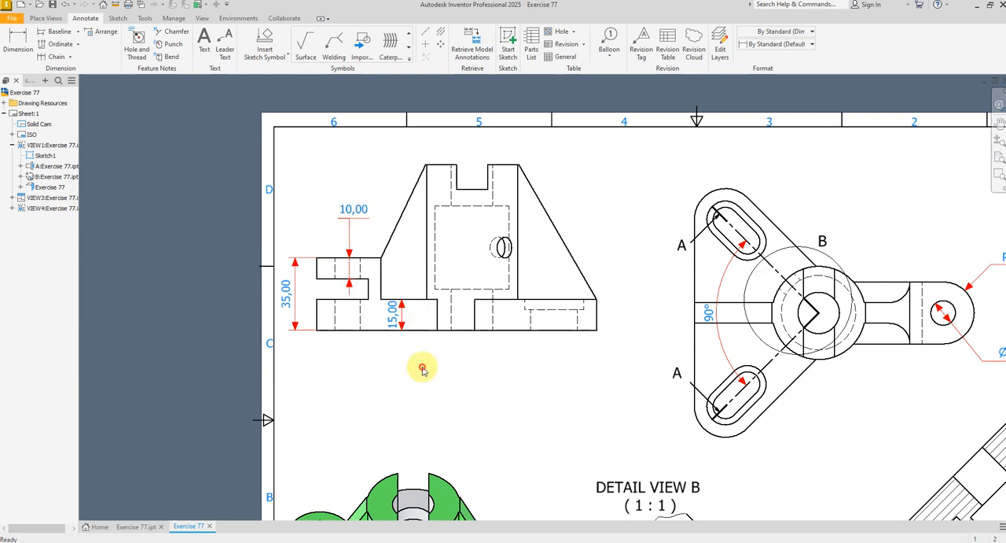
{"action": "left_click_drag", "start_coordinate": [395, 320], "coordinate": [421, 372]}
{"action": "left_click", "coordinate": [475, 387]}
{"action": "scroll", "coordinate": [517, 344], "scroll_direction": "down", "scroll_amount": 2}
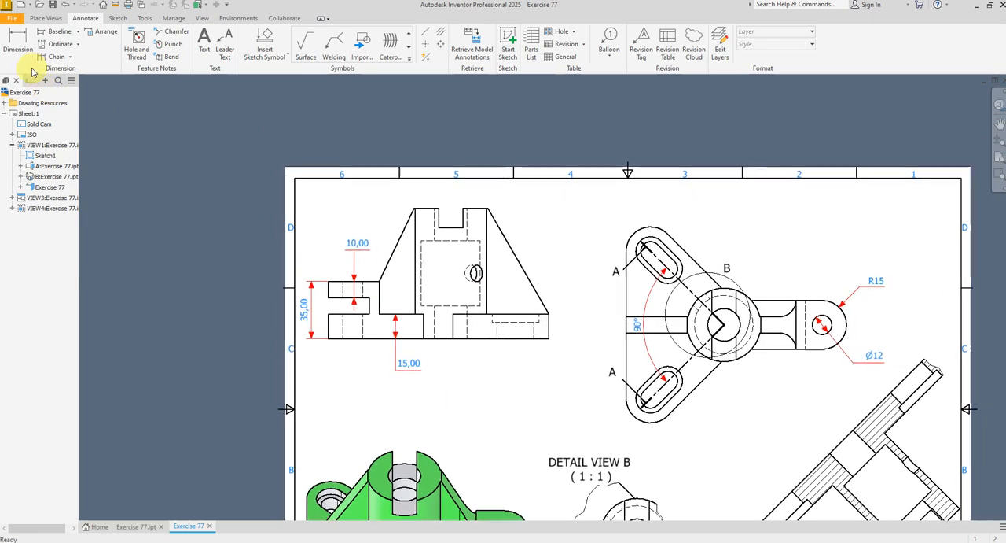
Dimension the diameter of the wide hidden bore in the elevation view, placing it inside the bore with precision 0
{"action": "left_click", "coordinate": [17, 43]}
{"action": "left_click", "coordinate": [484, 297]}
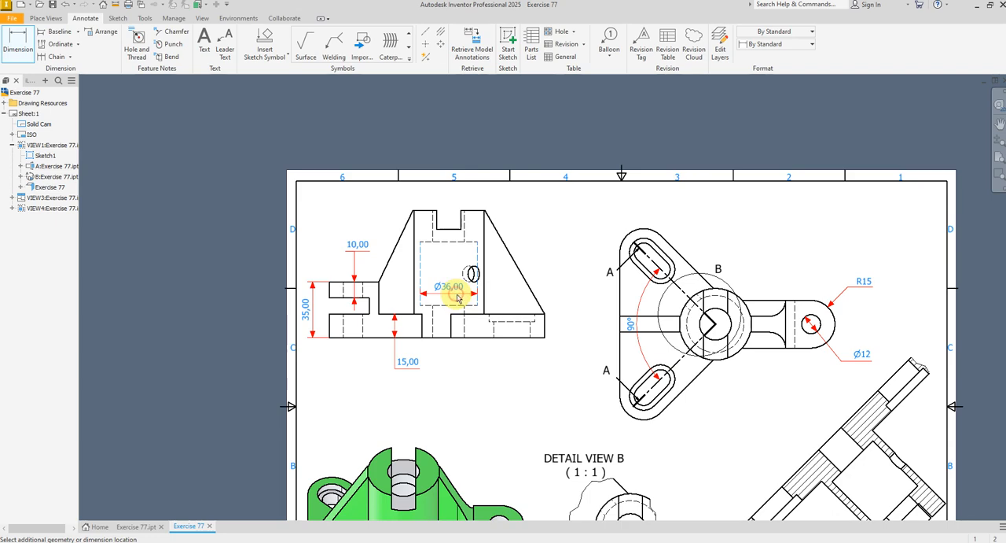
{"action": "left_click", "coordinate": [458, 297]}
{"action": "left_click", "coordinate": [840, 169]}
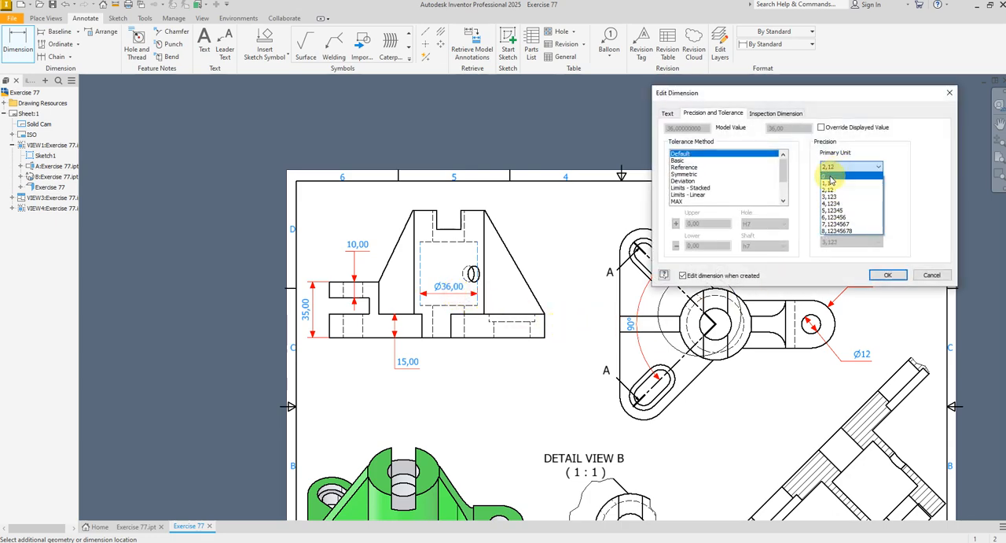
{"action": "left_click", "coordinate": [830, 176]}
{"action": "left_click", "coordinate": [888, 275]}
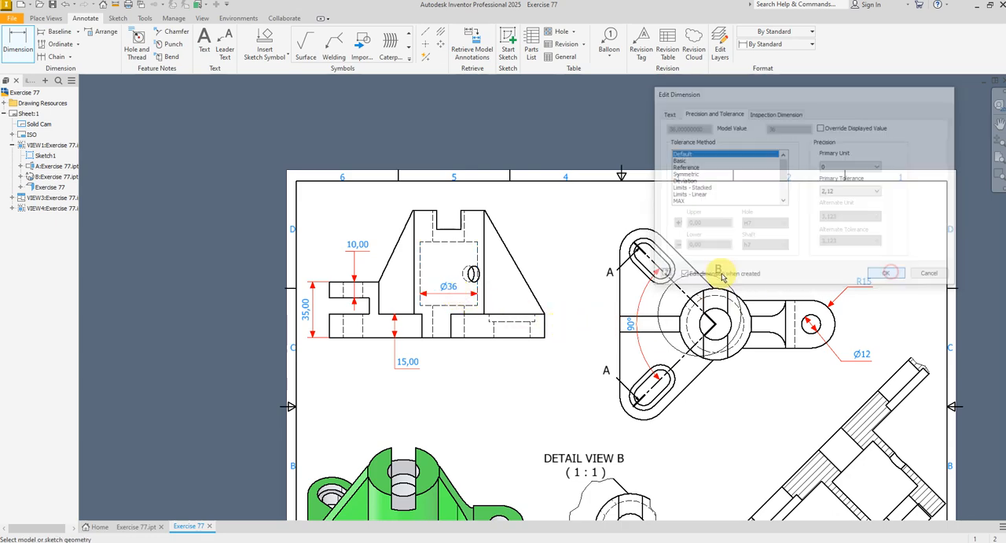
Dimension the height of the wide hidden bore in the elevation view, placing it to the bore's right with precision 0
{"action": "scroll", "coordinate": [466, 252], "scroll_direction": "up", "scroll_amount": 2}
{"action": "left_click", "coordinate": [413, 224]}
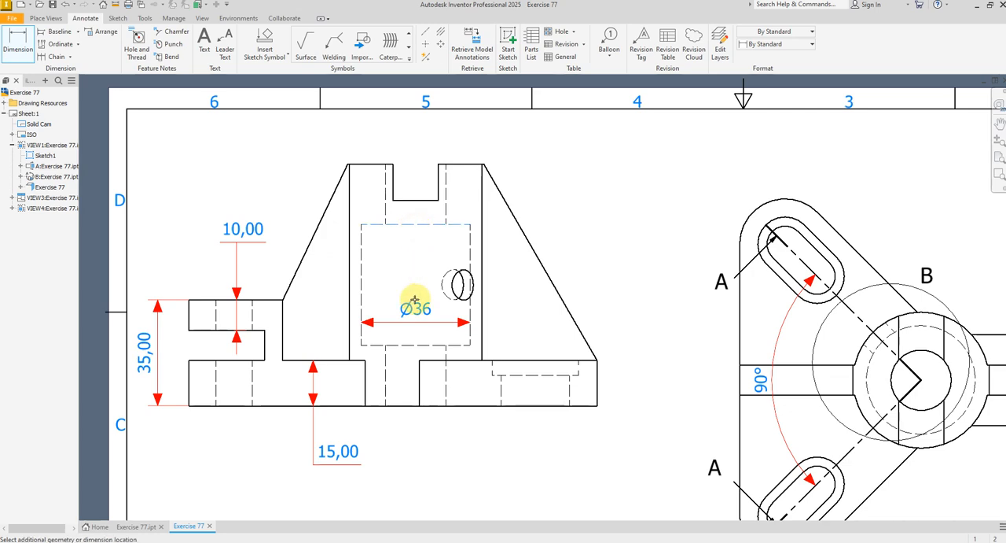
{"action": "left_click", "coordinate": [410, 346]}
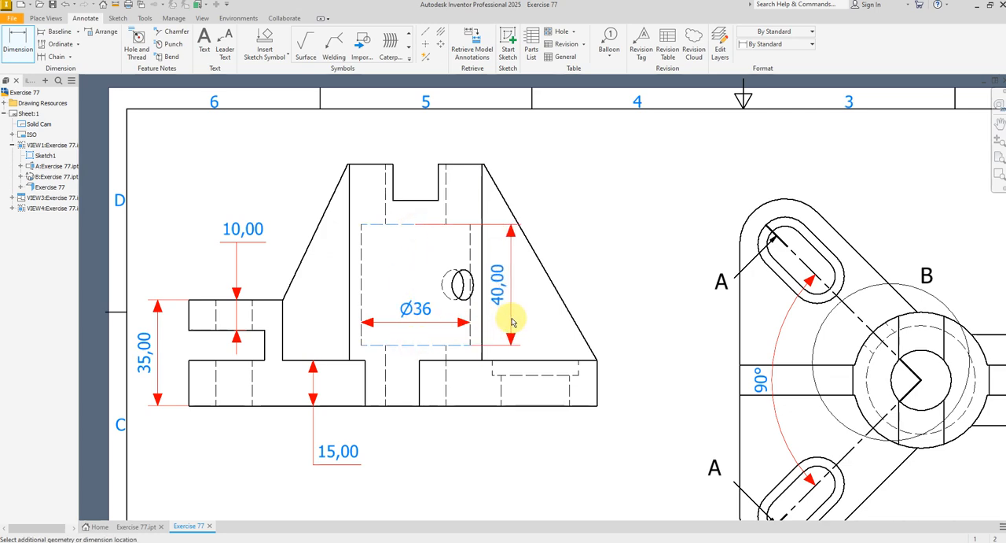
{"action": "left_click", "coordinate": [510, 318]}
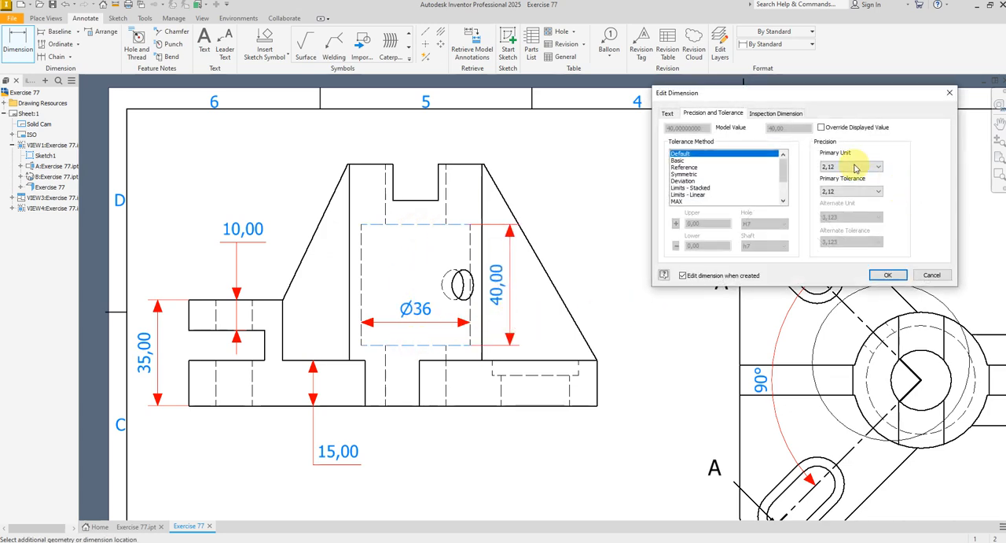
{"action": "left_click", "coordinate": [853, 166]}
{"action": "left_click", "coordinate": [835, 175]}
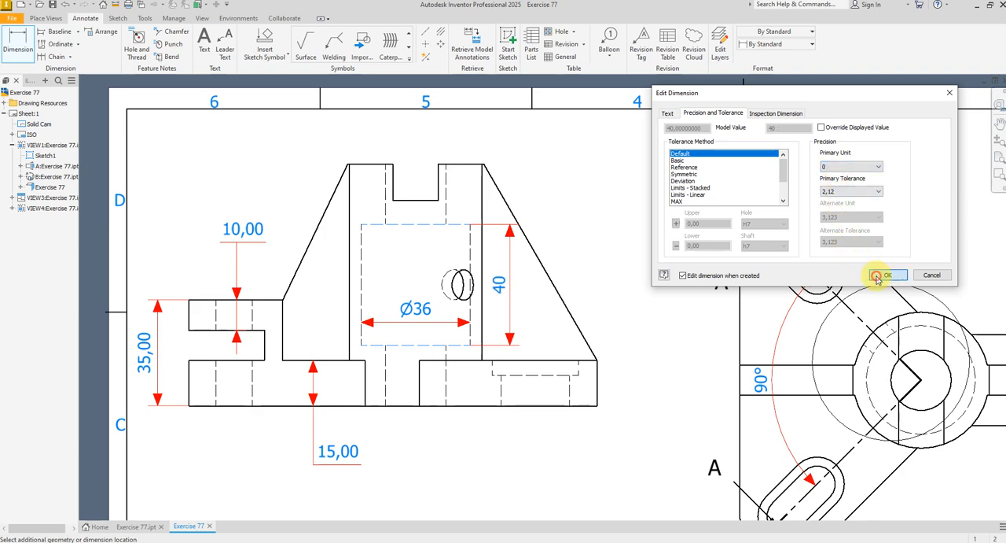
{"action": "left_click", "coordinate": [878, 276]}
Dimension the diameter of the narrow upper bore in the elevation view, placing it above the part with precision 0
{"action": "left_click", "coordinate": [445, 206]}
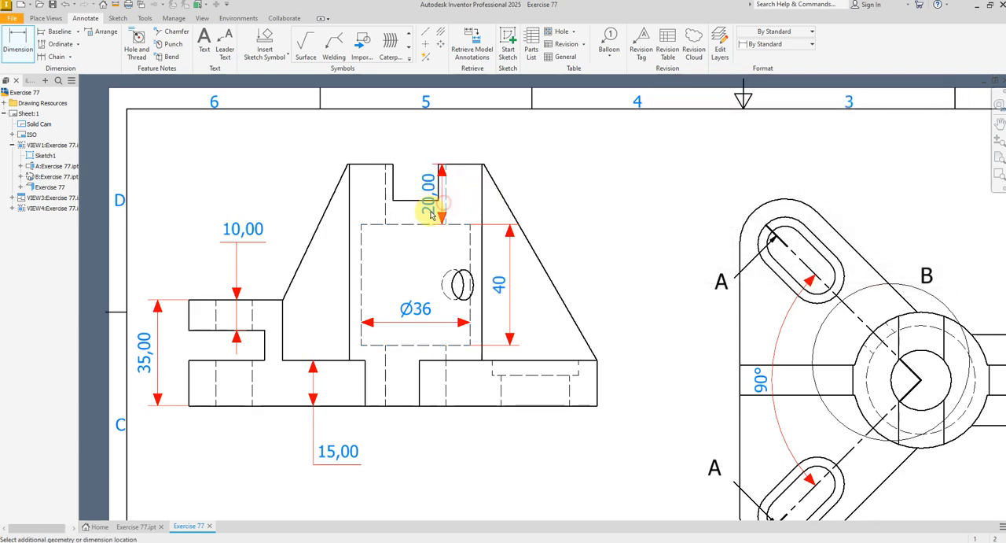
{"action": "left_click", "coordinate": [384, 217]}
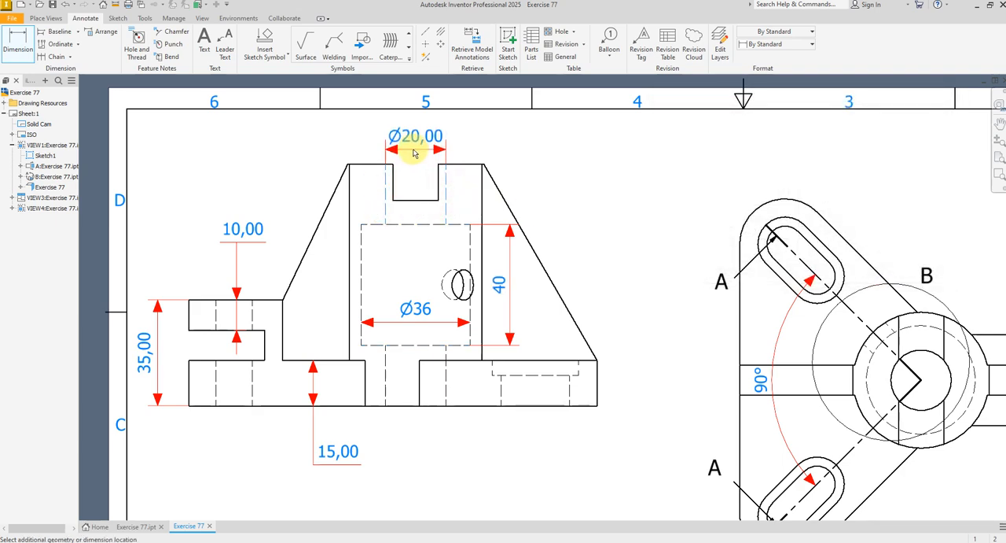
{"action": "left_click", "coordinate": [436, 152]}
{"action": "left_click", "coordinate": [851, 167]}
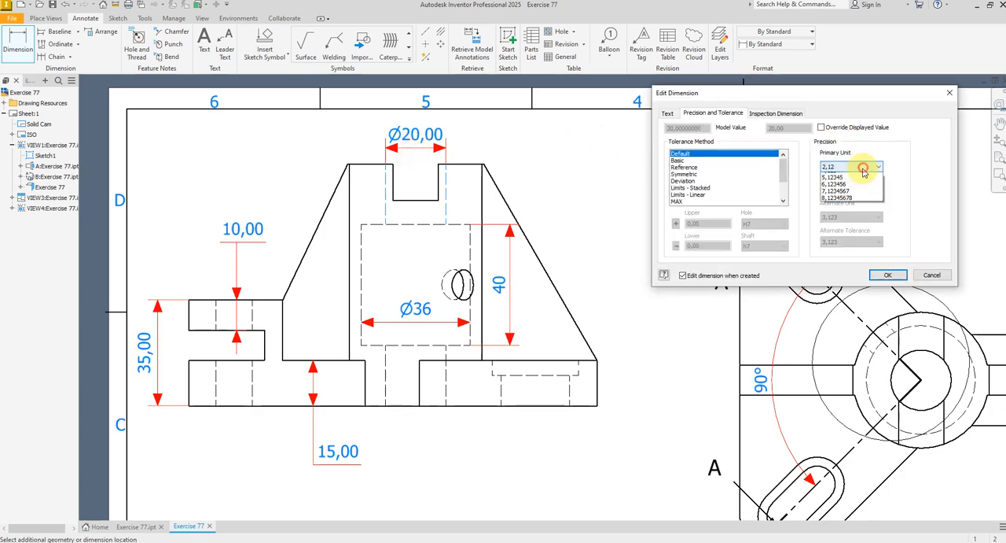
{"action": "left_click", "coordinate": [844, 176]}
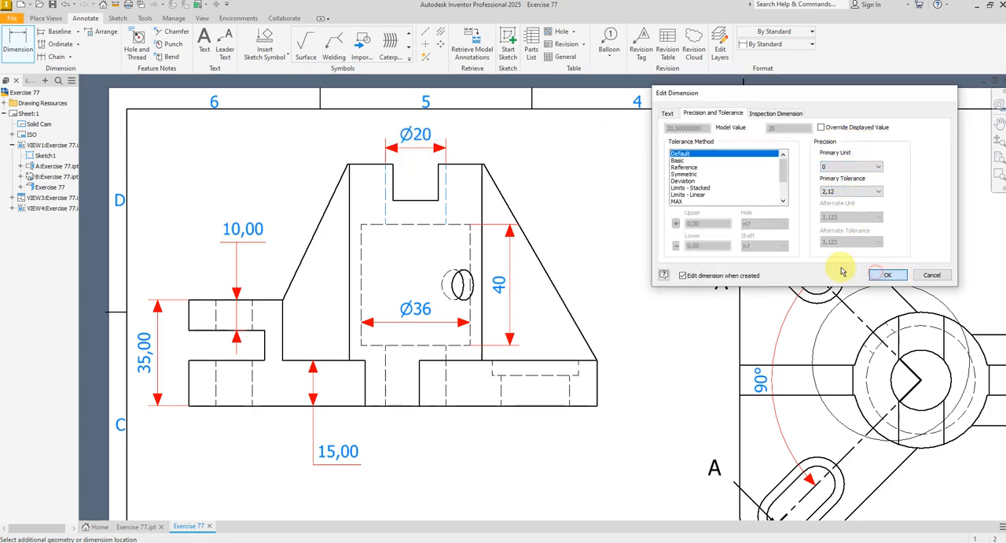
{"action": "left_click", "coordinate": [876, 273]}
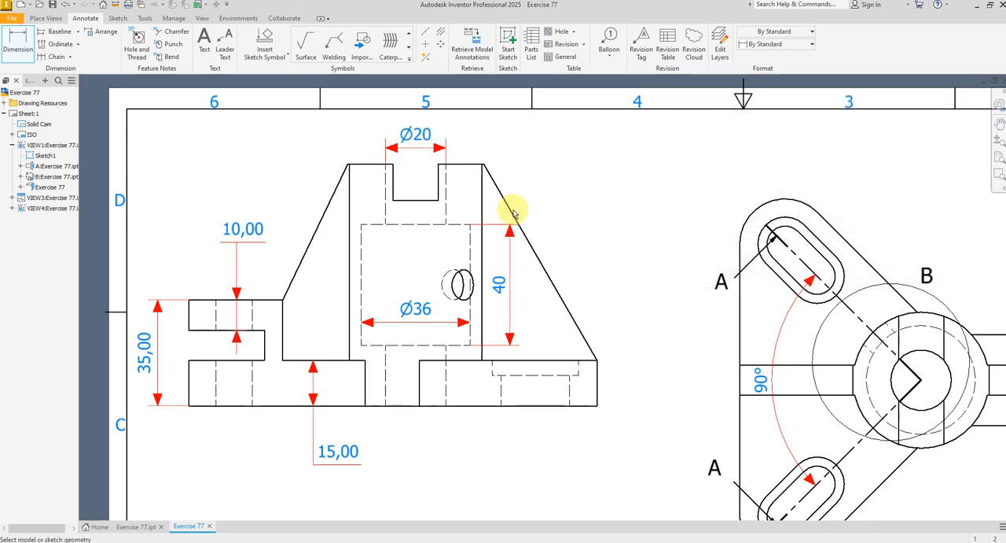
Dimension the depth of the hidden slot recess in the elevation view's base, placing it beyond the base's right end with precision 0
{"action": "left_click", "coordinate": [537, 367]}
{"action": "left_click", "coordinate": [539, 376]}
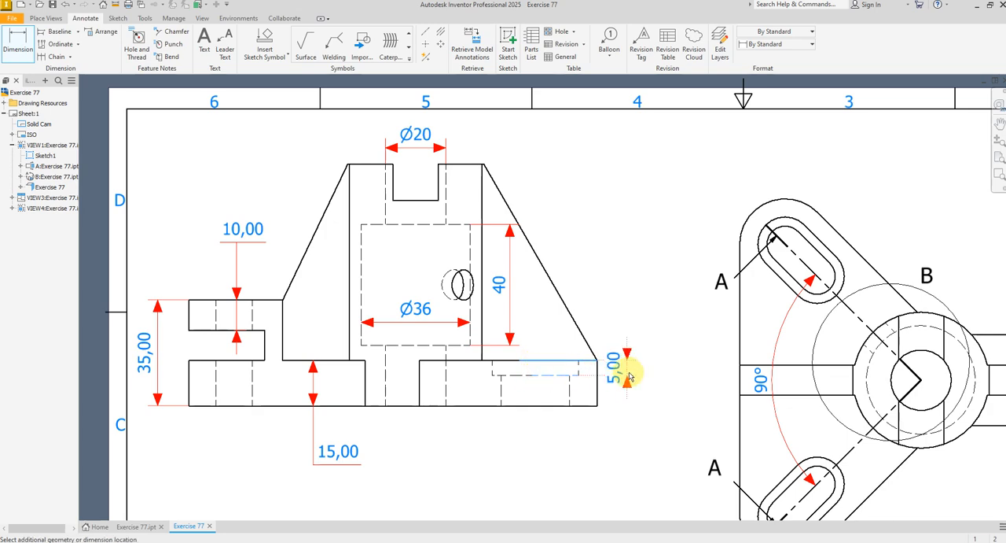
{"action": "left_click", "coordinate": [629, 374]}
{"action": "left_click", "coordinate": [853, 167]}
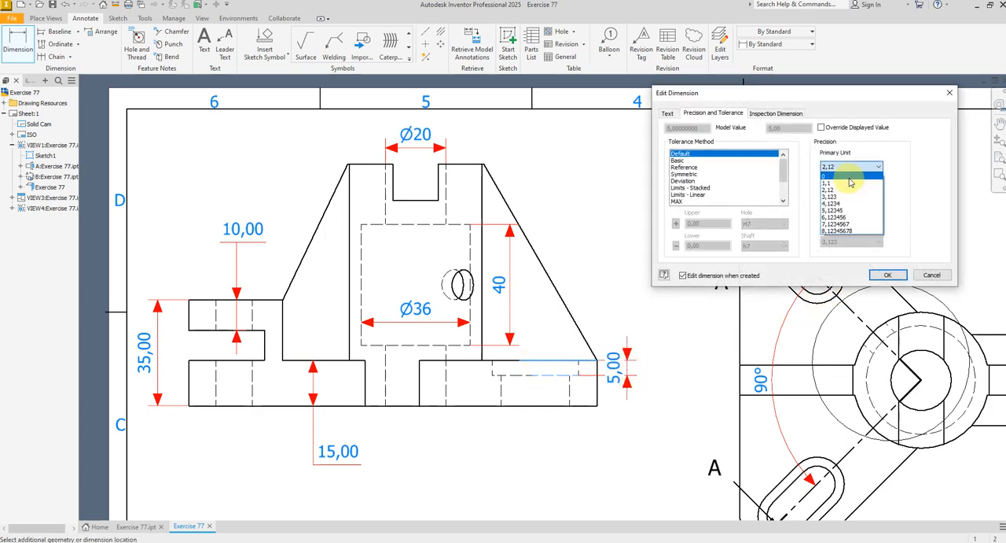
{"action": "left_click", "coordinate": [848, 176]}
{"action": "left_click", "coordinate": [888, 274]}
Dimension the angle between the upper slot's straight edge and the horizontal rib edge in the plan view, placing it between them
{"action": "scroll", "coordinate": [869, 274], "scroll_direction": "down", "scroll_amount": 3}
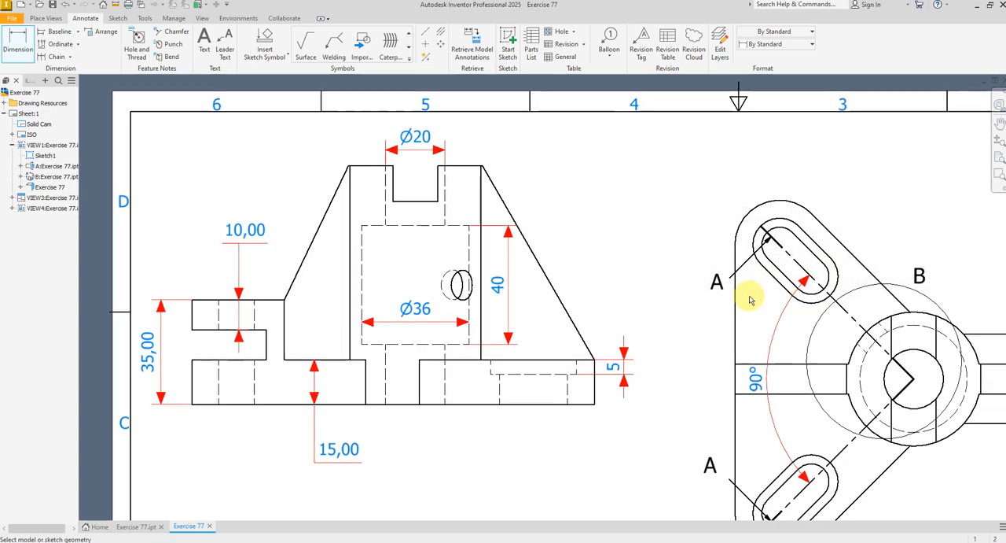
{"action": "scroll", "coordinate": [700, 307], "scroll_direction": "down", "scroll_amount": 2}
{"action": "mouse_move", "coordinate": [832, 331]}
{"action": "middle_mouse_down"}
{"action": "mouse_move", "coordinate": [698, 313]}
{"action": "mouse_move", "coordinate": [684, 294]}
{"action": "middle_mouse_up"}
{"action": "scroll", "coordinate": [550, 285], "scroll_direction": "up", "scroll_amount": 1}
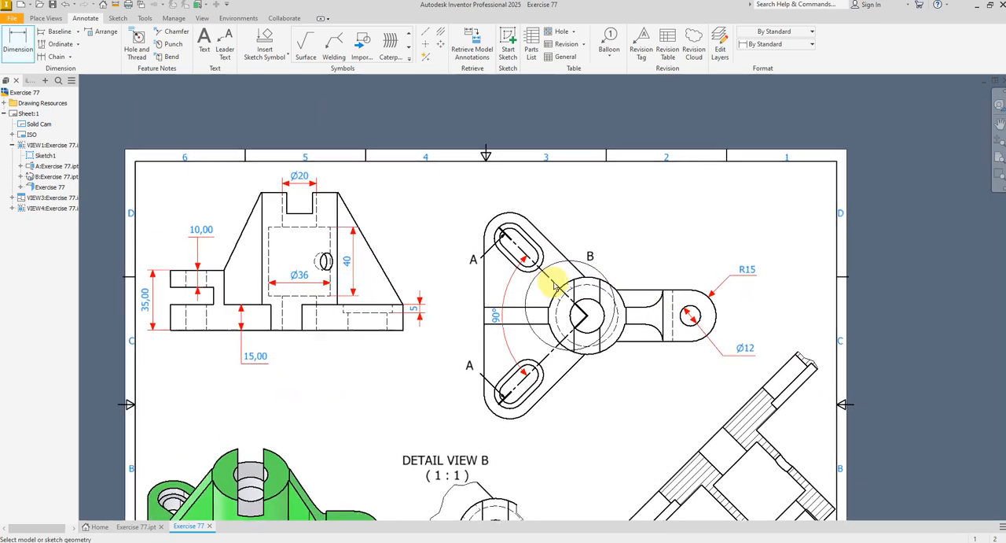
{"action": "scroll", "coordinate": [547, 288], "scroll_direction": "up", "scroll_amount": 1}
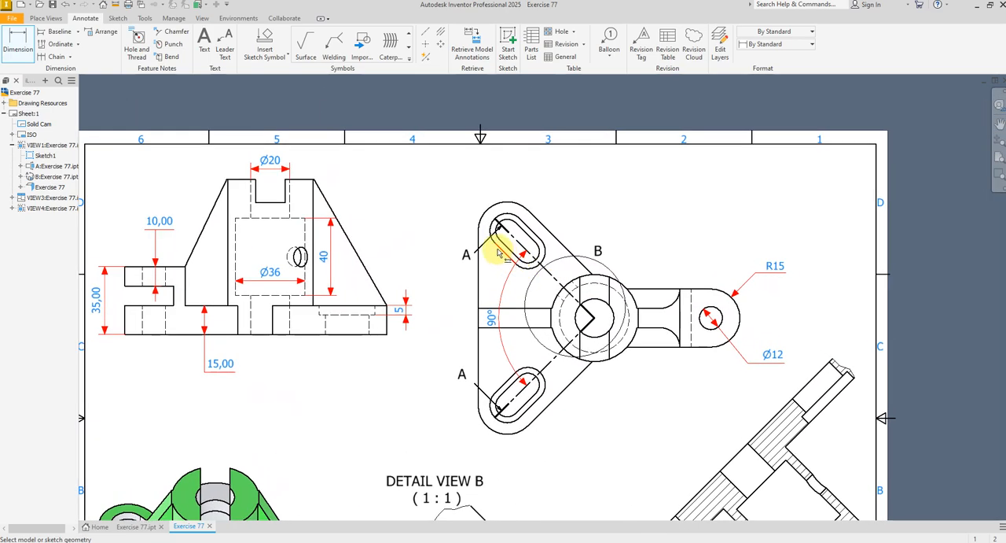
{"action": "left_click", "coordinate": [497, 249]}
{"action": "left_click", "coordinate": [522, 309]}
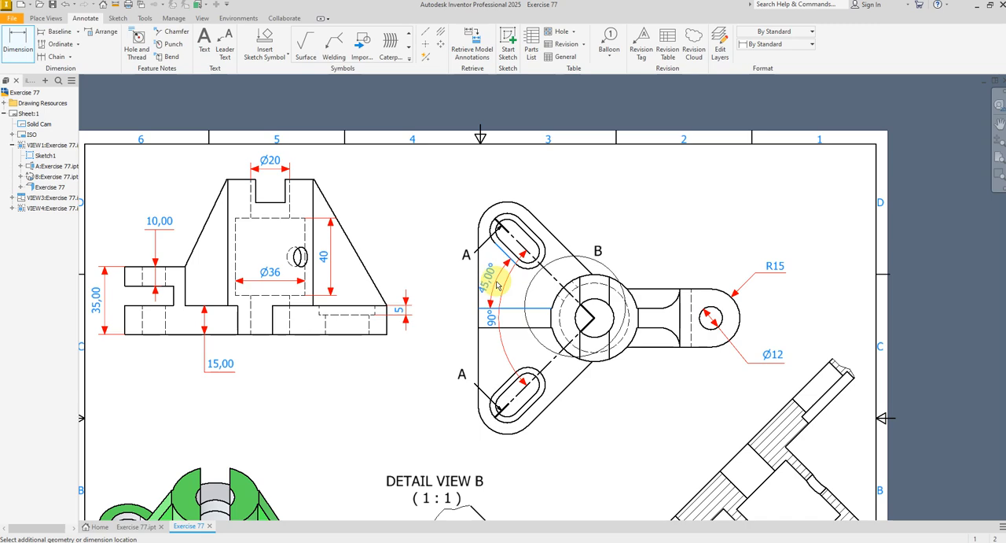
{"action": "left_click", "coordinate": [497, 285]}
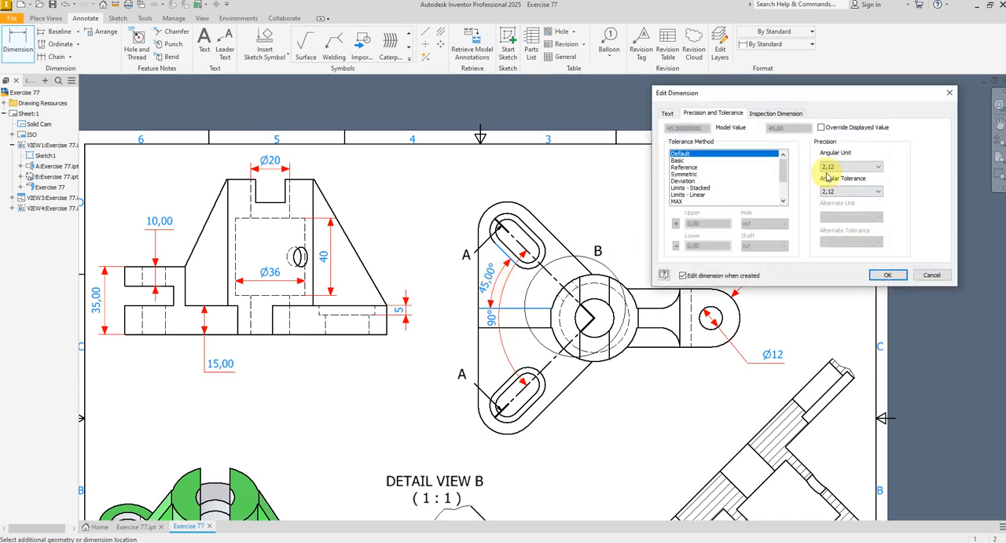
{"action": "left_click", "coordinate": [826, 169]}
{"action": "left_click", "coordinate": [889, 275]}
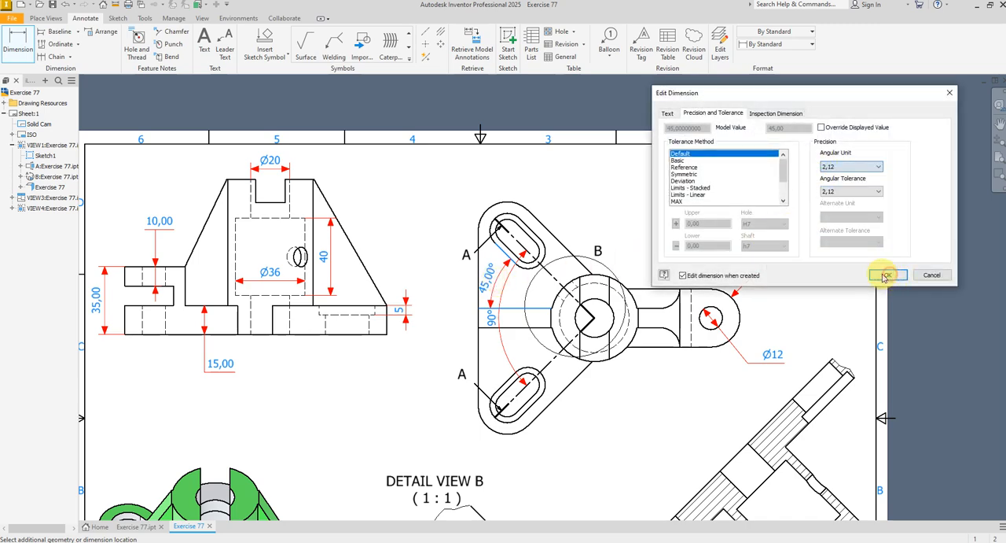
{"action": "scroll", "coordinate": [682, 323], "scroll_direction": "down", "scroll_amount": 1}
{"action": "scroll", "coordinate": [682, 324], "scroll_direction": "down", "scroll_amount": 2}
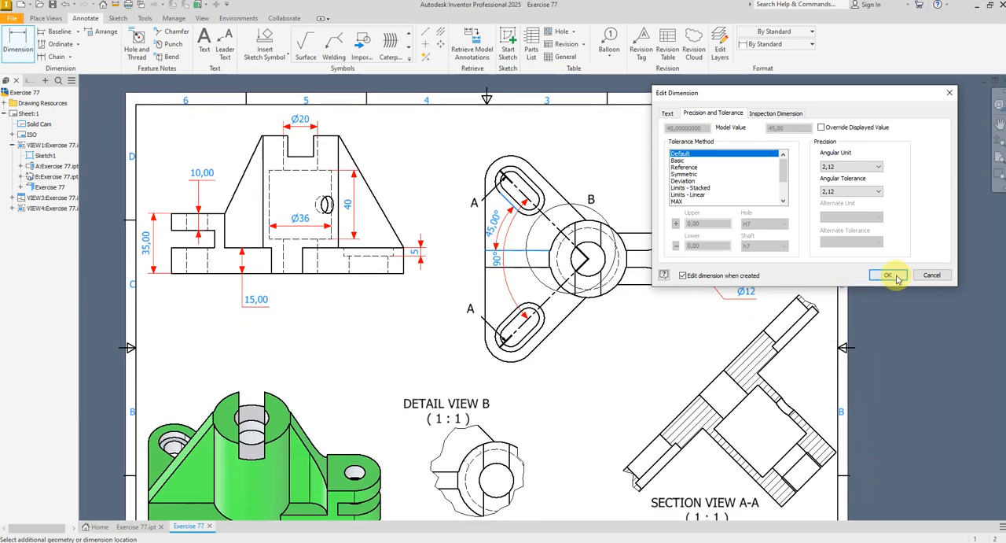
{"action": "left_click", "coordinate": [888, 275]}
Dimension the radius of the central bore's arc in Detail View B, placing it outside the detail's upper right with precision 0
{"action": "scroll", "coordinate": [522, 411], "scroll_direction": "up", "scroll_amount": 3}
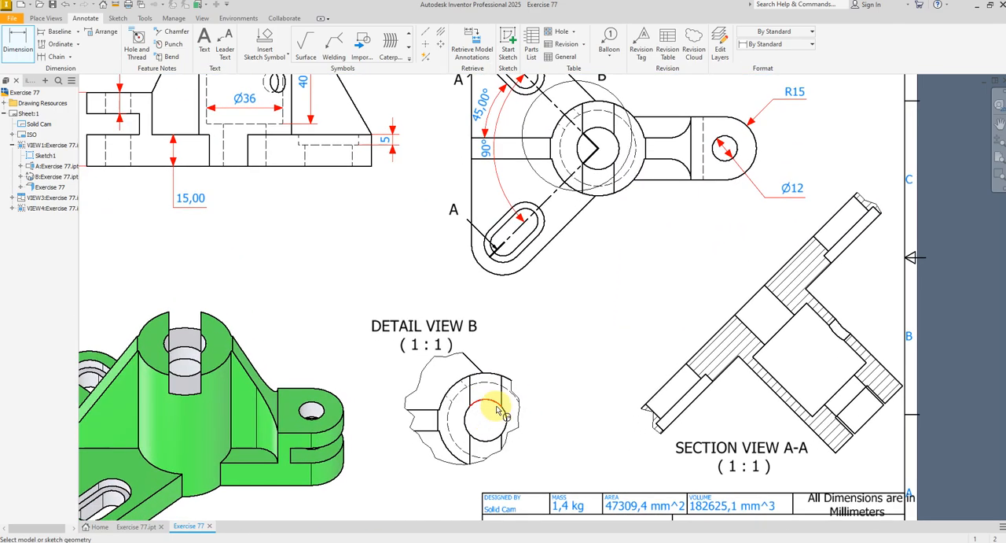
{"action": "left_click", "coordinate": [495, 407]}
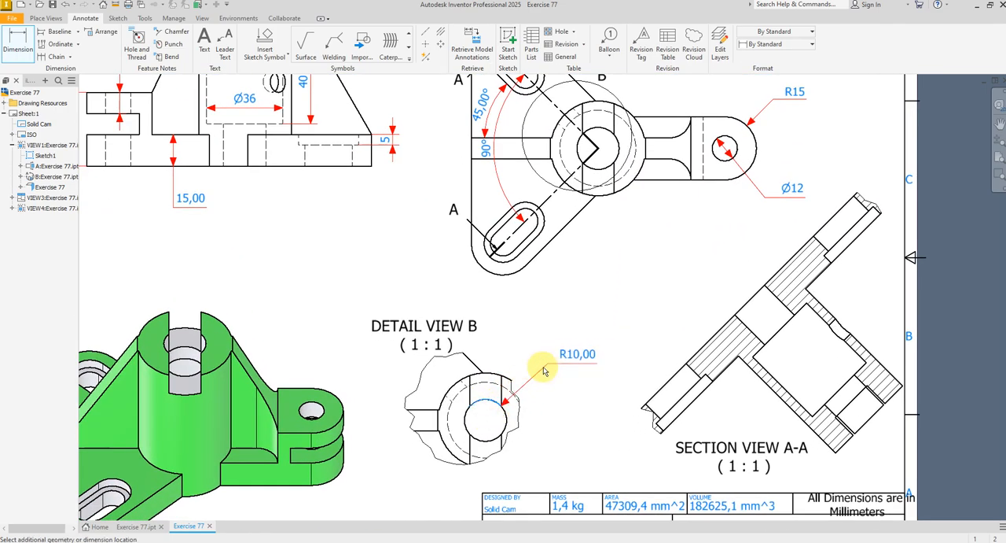
{"action": "left_click", "coordinate": [541, 372]}
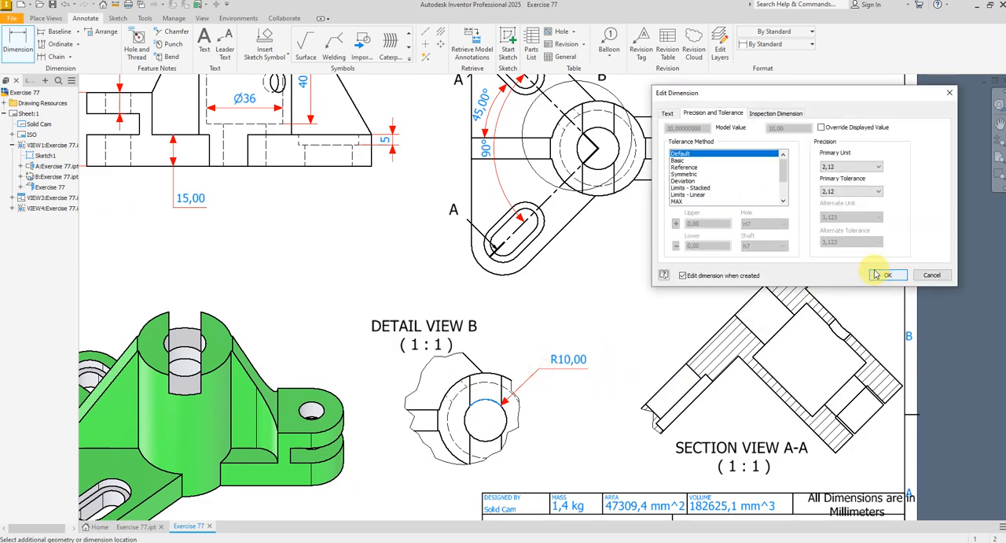
{"action": "left_click", "coordinate": [873, 166]}
{"action": "left_click", "coordinate": [850, 177]}
{"action": "left_click", "coordinate": [888, 276]}
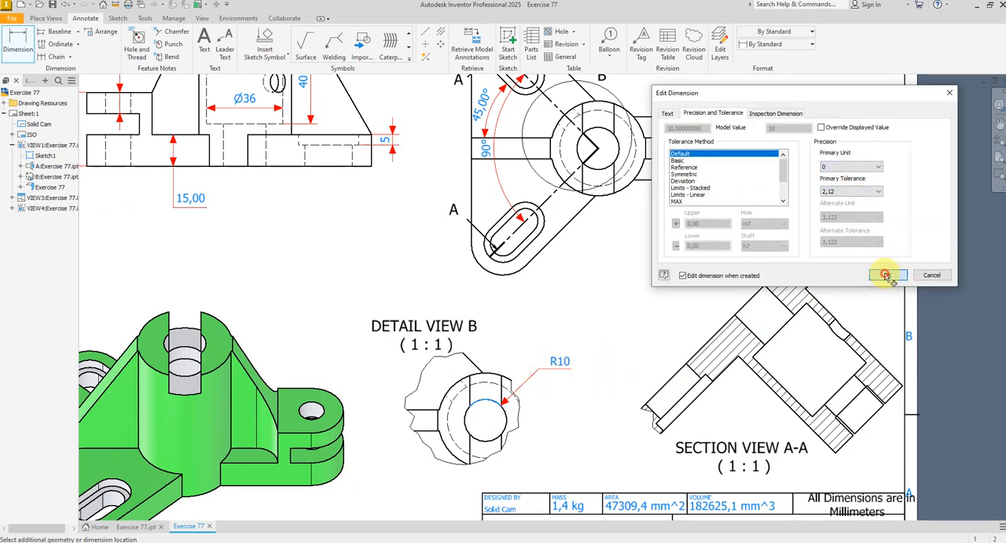
Dimension the height of the small cross hole in the elevation view, placing it outside the sloping rib with precision 0
{"action": "scroll", "coordinate": [475, 389], "scroll_direction": "up", "scroll_amount": 3}
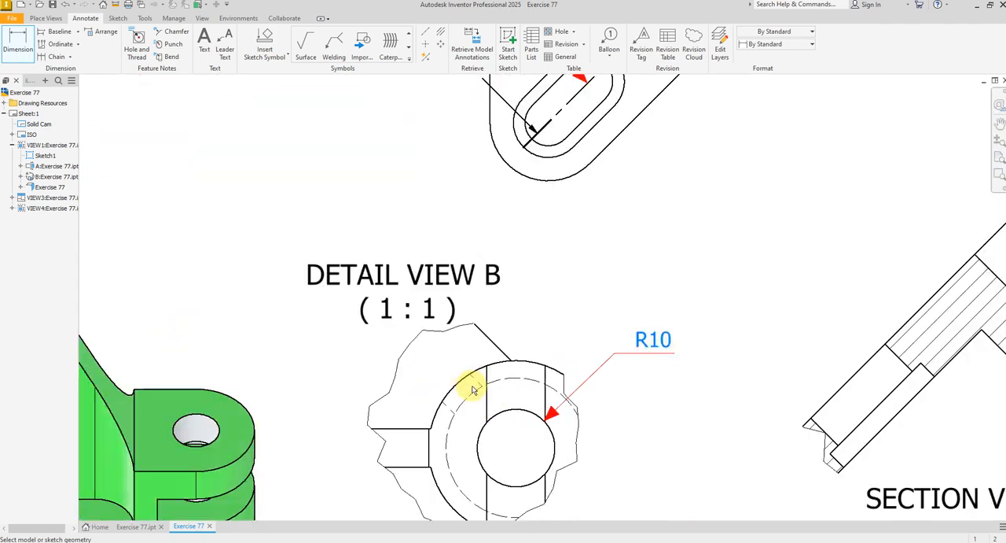
{"action": "scroll", "coordinate": [476, 387], "scroll_direction": "down", "scroll_amount": 5}
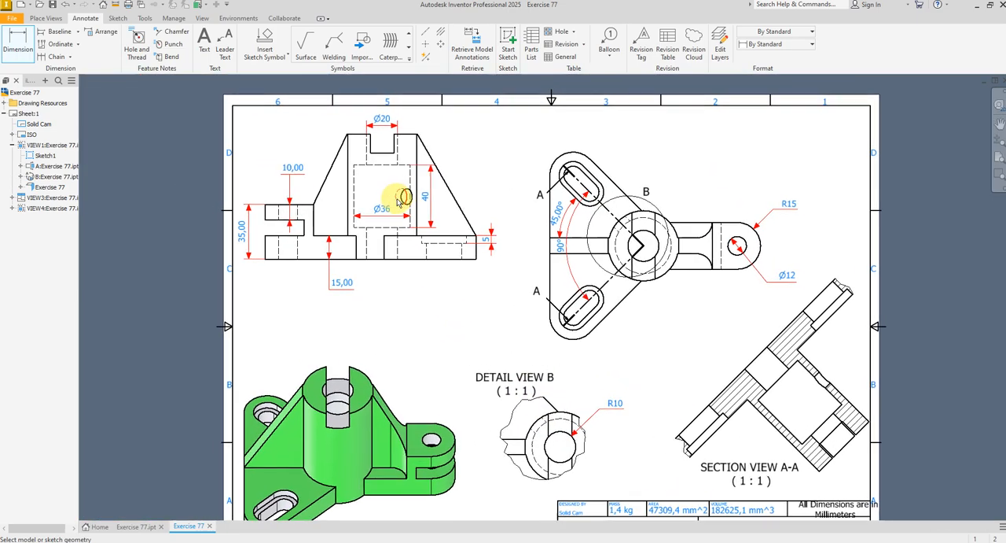
{"action": "scroll", "coordinate": [400, 200], "scroll_direction": "up", "scroll_amount": 5}
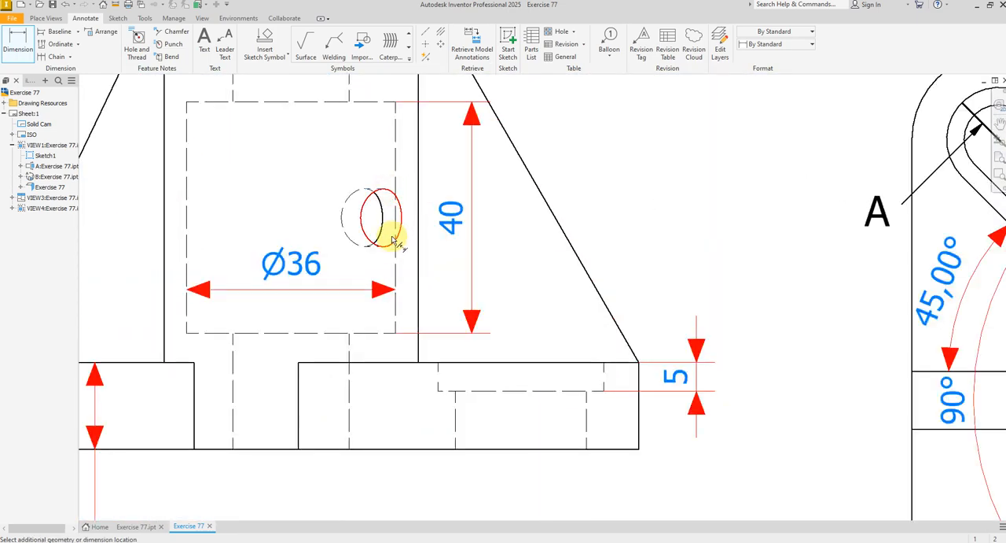
{"action": "left_click", "coordinate": [385, 246]}
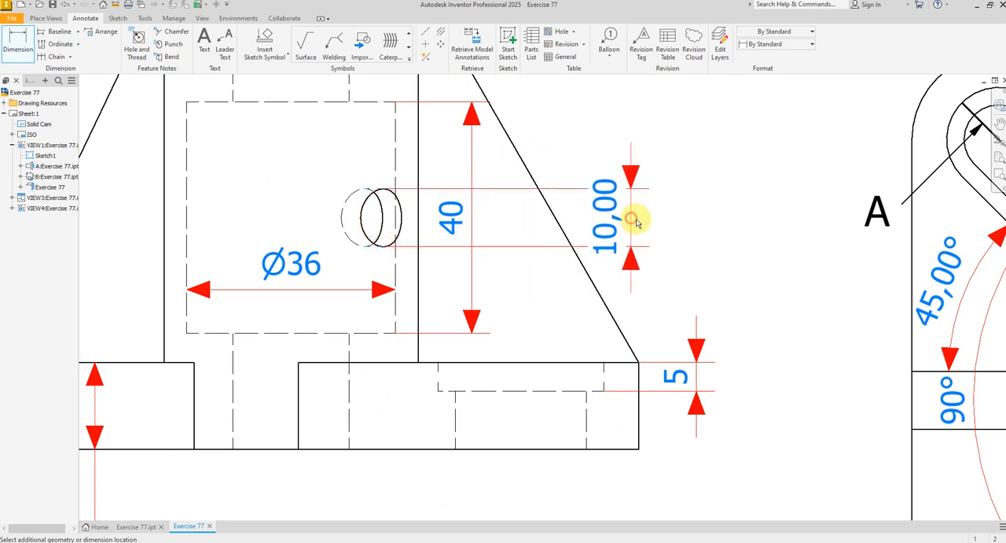
{"action": "left_click", "coordinate": [641, 217]}
{"action": "left_click", "coordinate": [840, 168]}
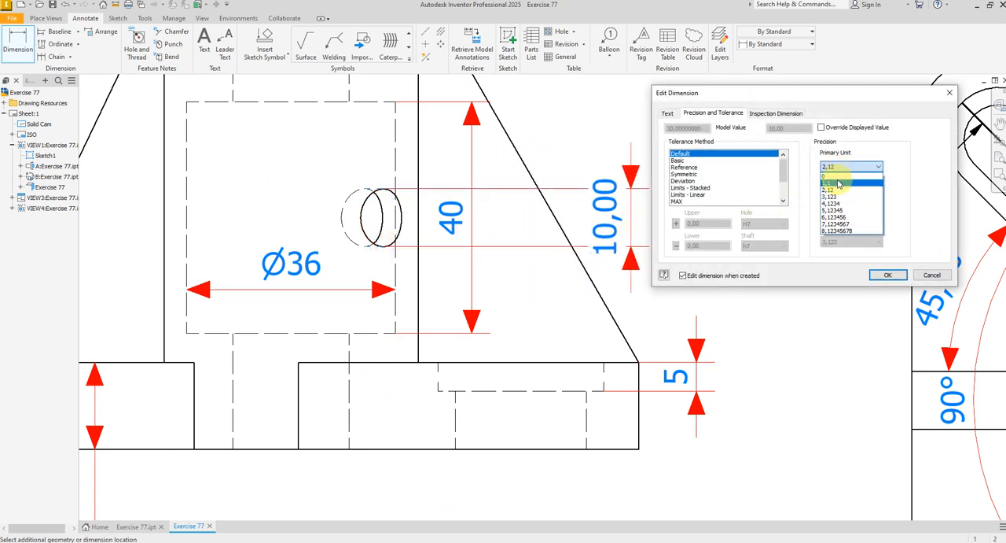
{"action": "left_click", "coordinate": [834, 175]}
{"action": "left_click", "coordinate": [888, 274]}
Dimension the cross hole's centre height above the base's bottom edge in the elevation view, placing it right of the part with precision 1,1
{"action": "scroll", "coordinate": [429, 254], "scroll_direction": "up", "scroll_amount": 2}
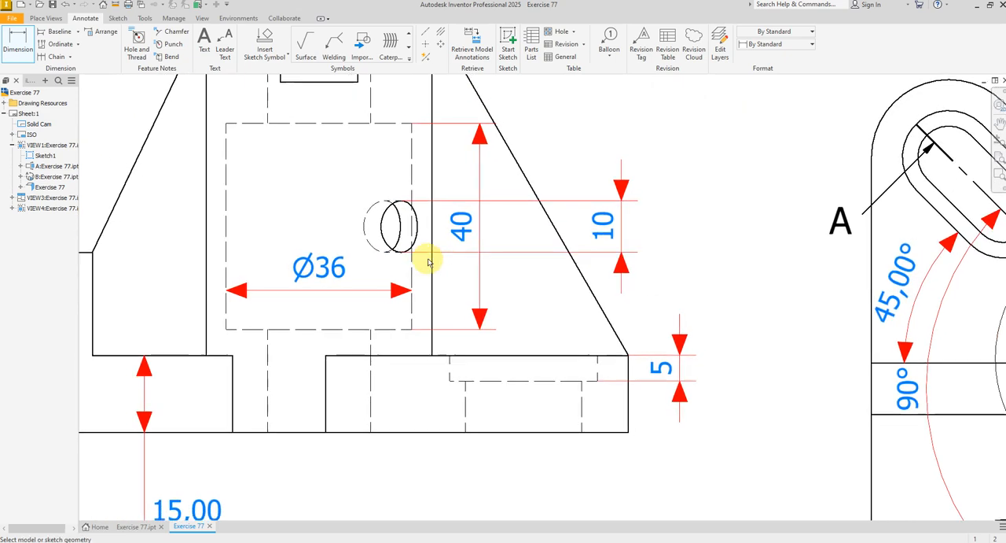
{"action": "left_click", "coordinate": [428, 236]}
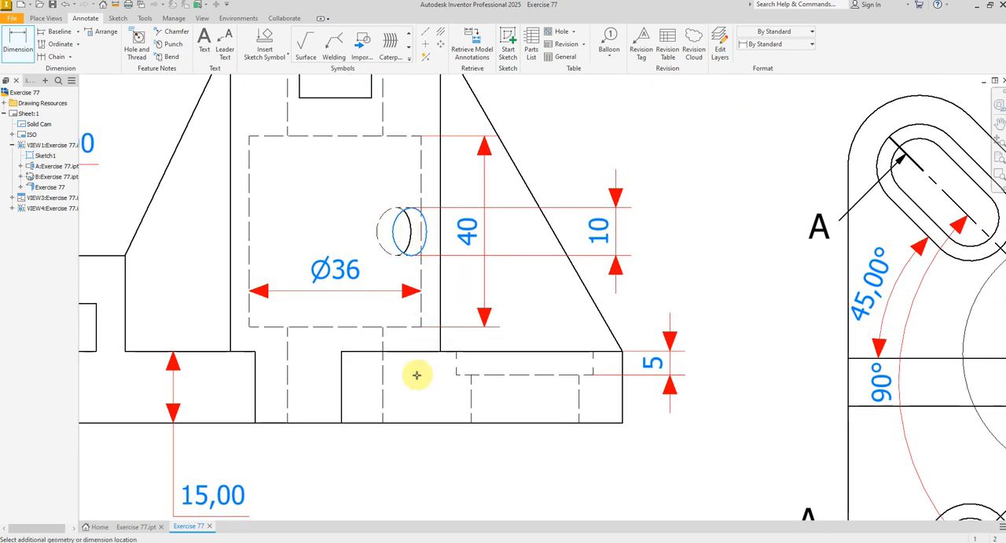
{"action": "left_click", "coordinate": [414, 422]}
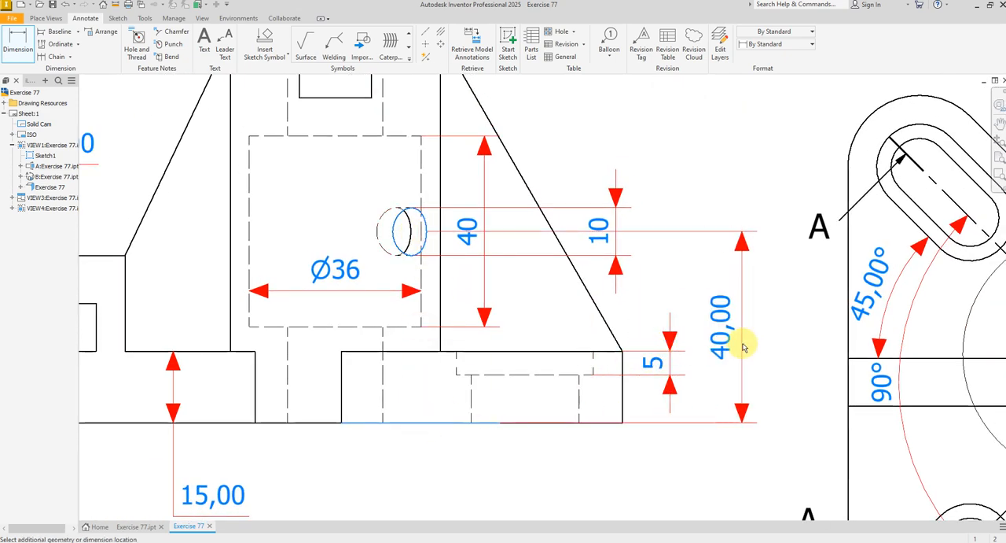
{"action": "left_click", "coordinate": [733, 343]}
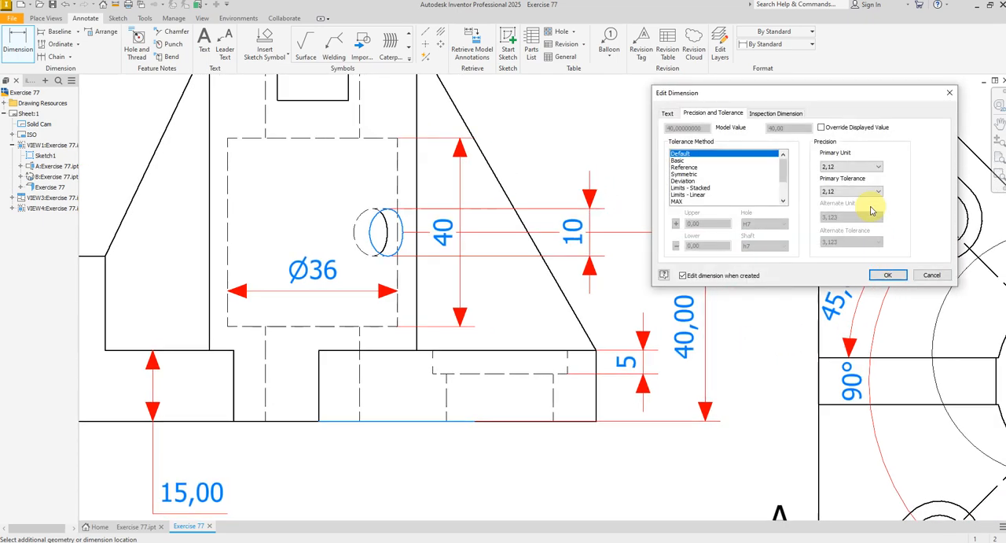
{"action": "left_click", "coordinate": [872, 168]}
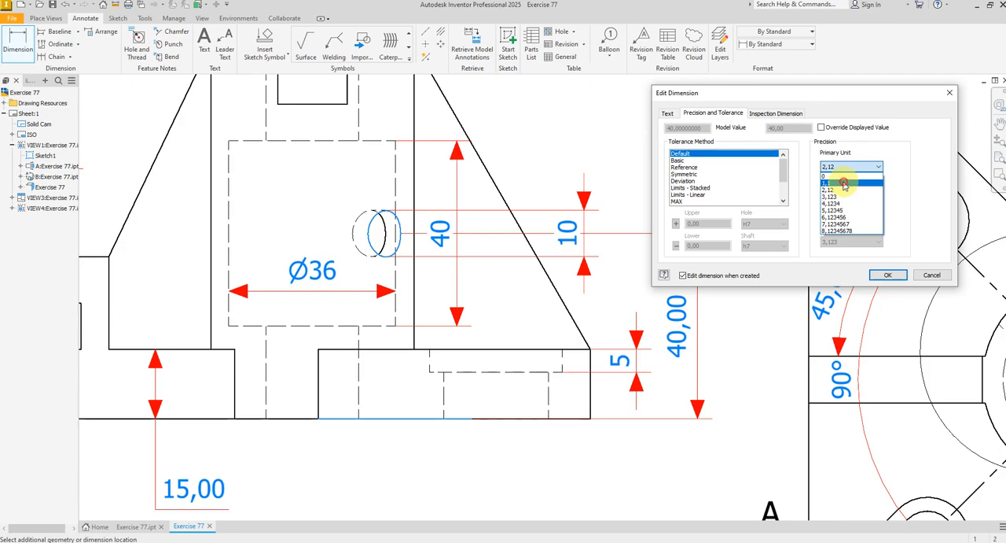
{"action": "left_click", "coordinate": [844, 184]}
{"action": "scroll", "coordinate": [714, 294], "scroll_direction": "down", "scroll_amount": 3}
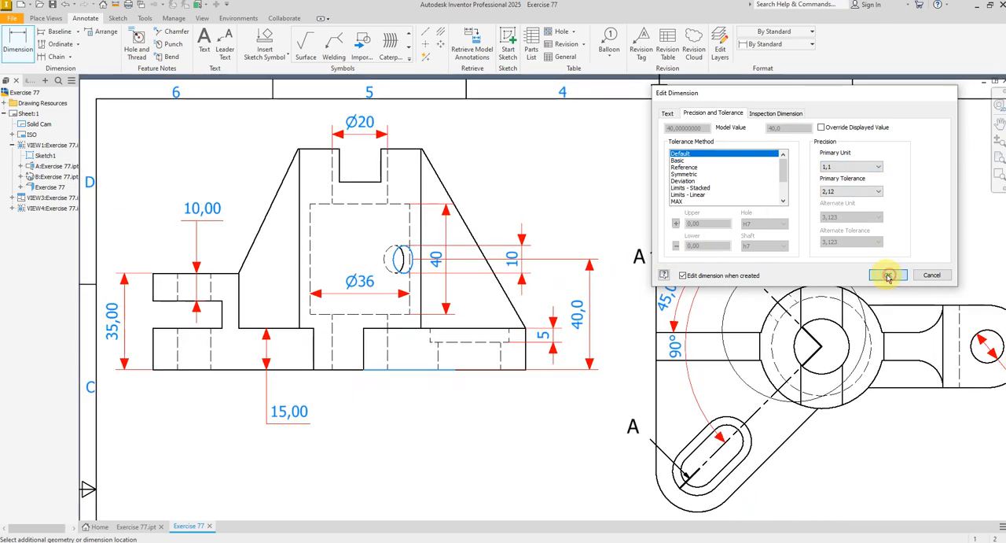
{"action": "left_click", "coordinate": [889, 275]}
Examine the whole sheet to check the dimensions across the elevation, plan, detail, section and isometric views
{"action": "scroll", "coordinate": [483, 270], "scroll_direction": "down", "scroll_amount": 3}
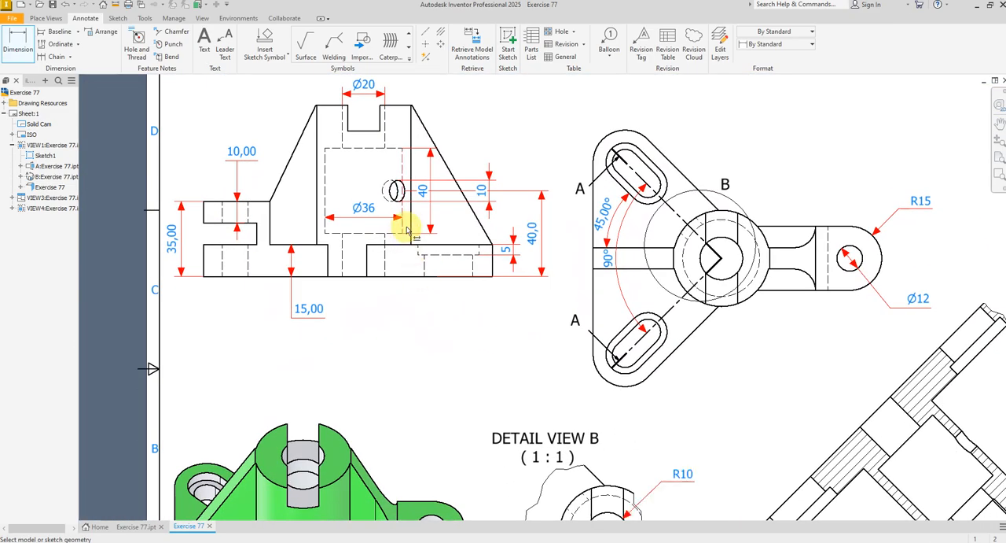
{"action": "scroll", "coordinate": [595, 345], "scroll_direction": "down", "scroll_amount": 1}
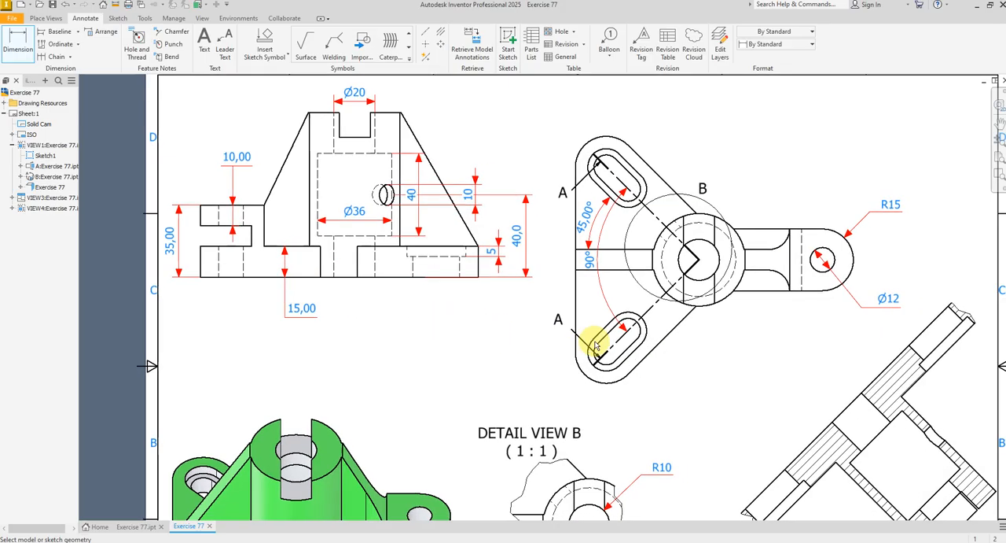
{"action": "scroll", "coordinate": [629, 349], "scroll_direction": "down", "scroll_amount": 3}
{"action": "scroll", "coordinate": [629, 348], "scroll_direction": "up", "scroll_amount": 3}
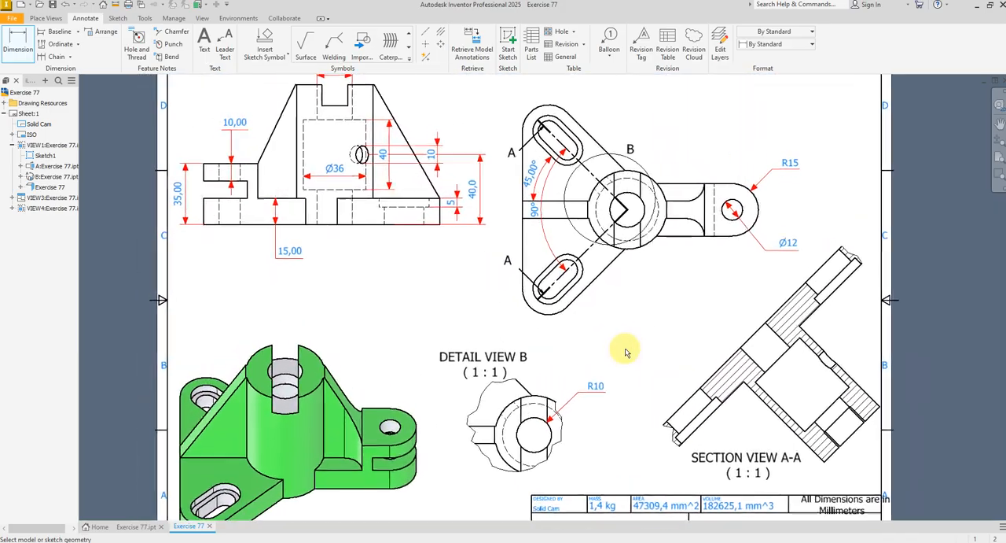
{"action": "scroll", "coordinate": [626, 352], "scroll_direction": "down", "scroll_amount": 4}
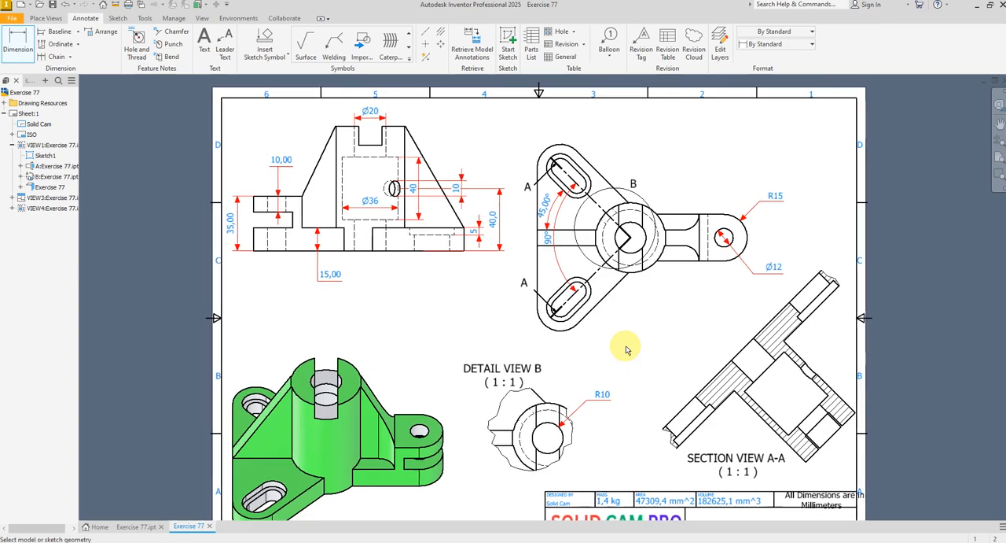
{"action": "right_click", "coordinate": [620, 338]}
{"action": "left_click", "coordinate": [659, 344]}
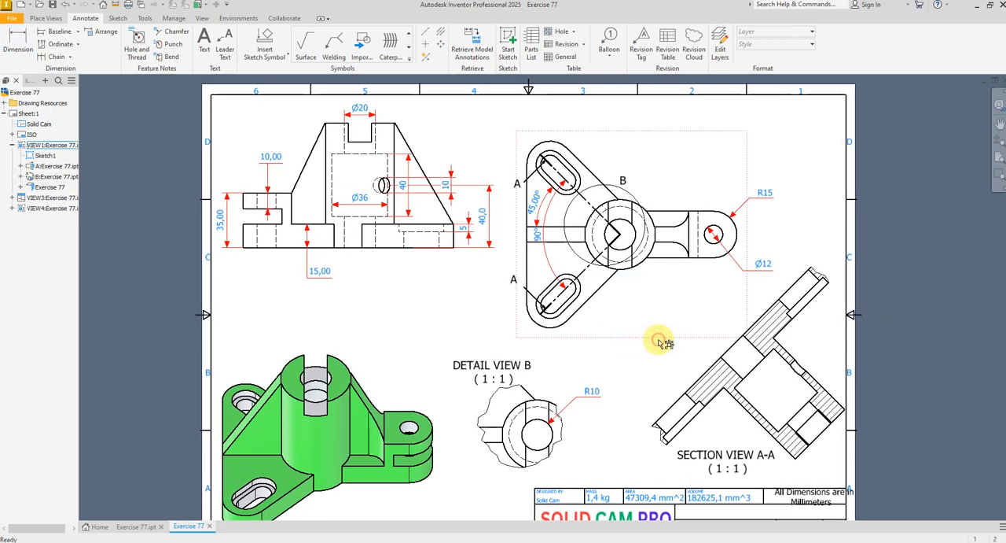
{"action": "scroll", "coordinate": [619, 303], "scroll_direction": "down", "scroll_amount": 2}
{"action": "scroll", "coordinate": [637, 377], "scroll_direction": "up", "scroll_amount": 2}
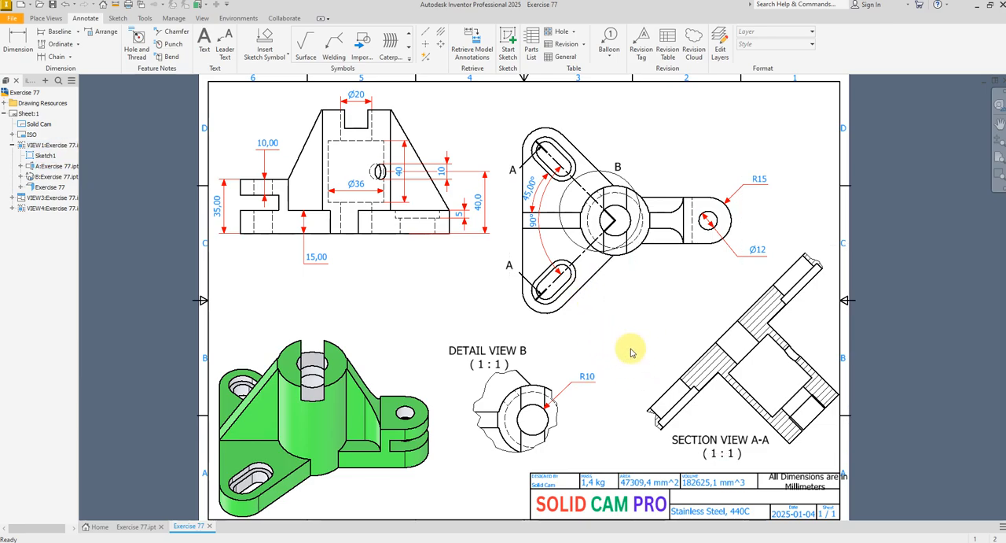
{"action": "scroll", "coordinate": [641, 358], "scroll_direction": "down", "scroll_amount": 1}
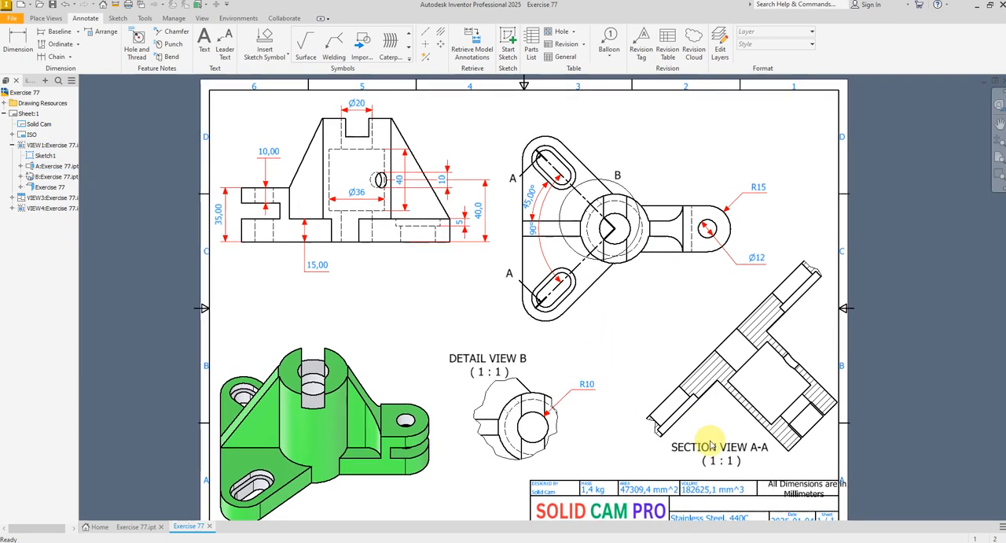